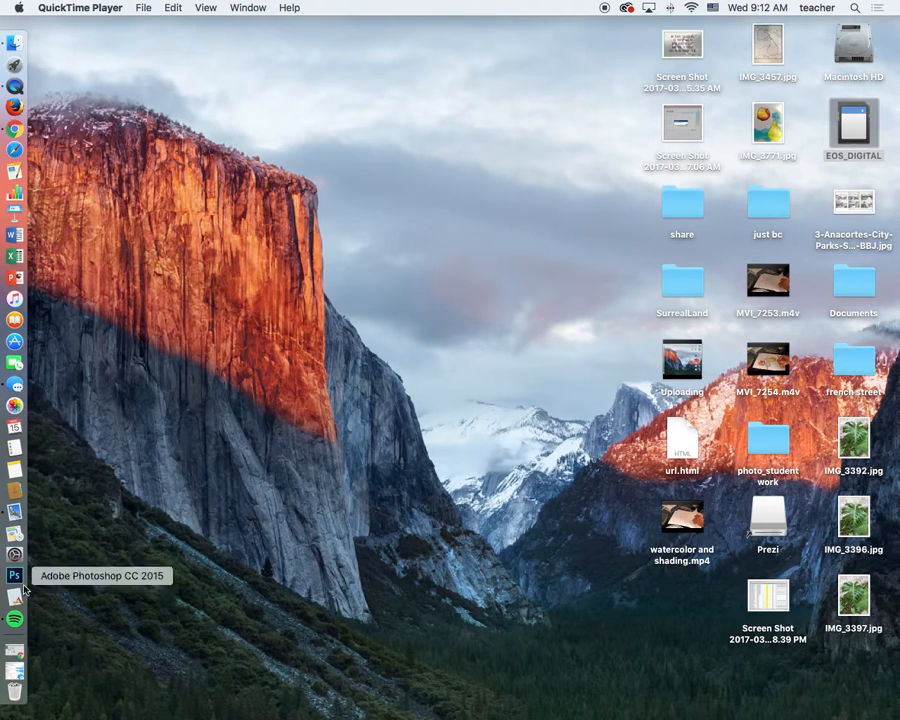
Launch Adobe Lightroom from the Applications folder on Macintosh HD.
double_click(843, 52)
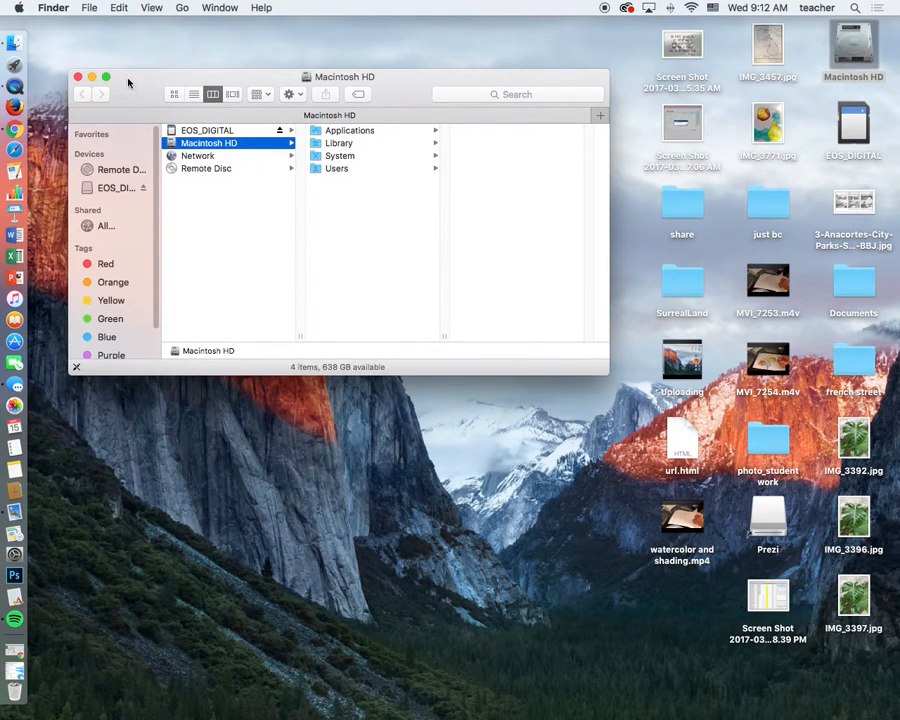
left_click_drag(126, 82, 114, 86)
left_click(405, 136)
left_click_drag(406, 93, 393, 84)
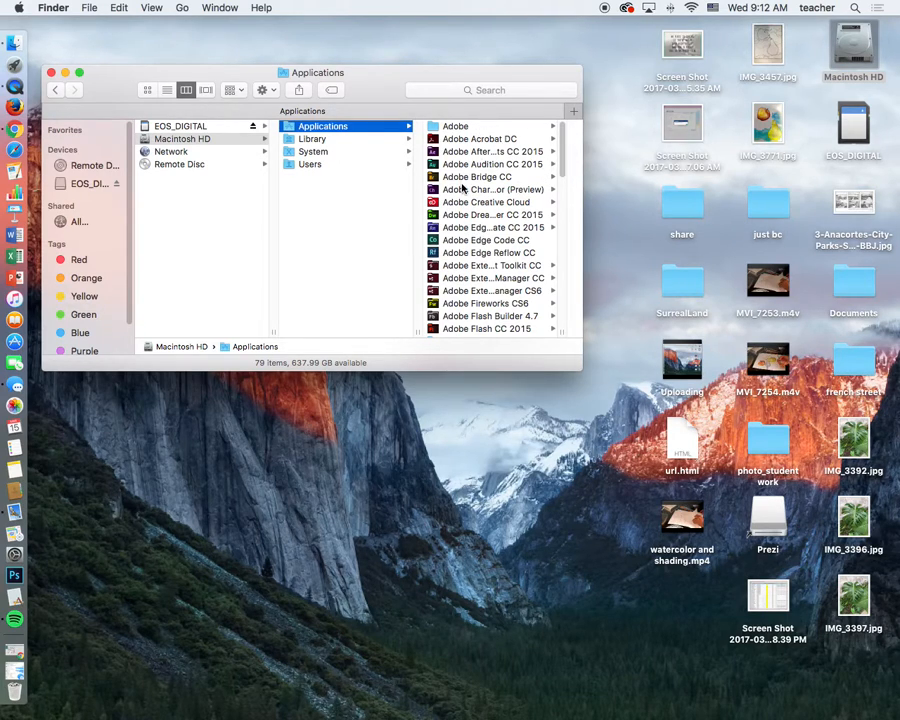
left_click_drag(562, 157, 558, 190)
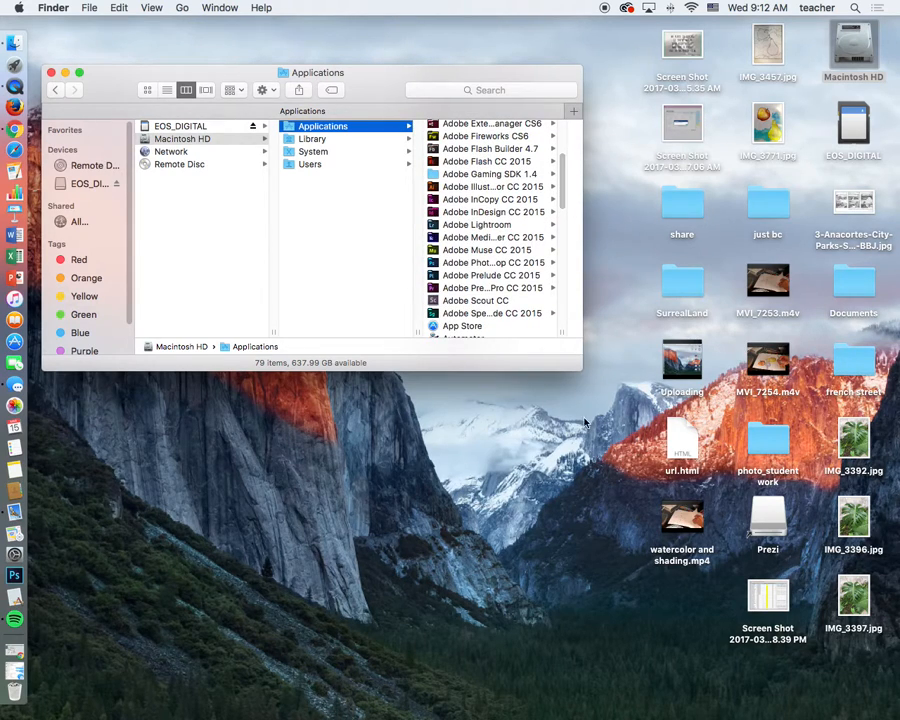
left_click(481, 225)
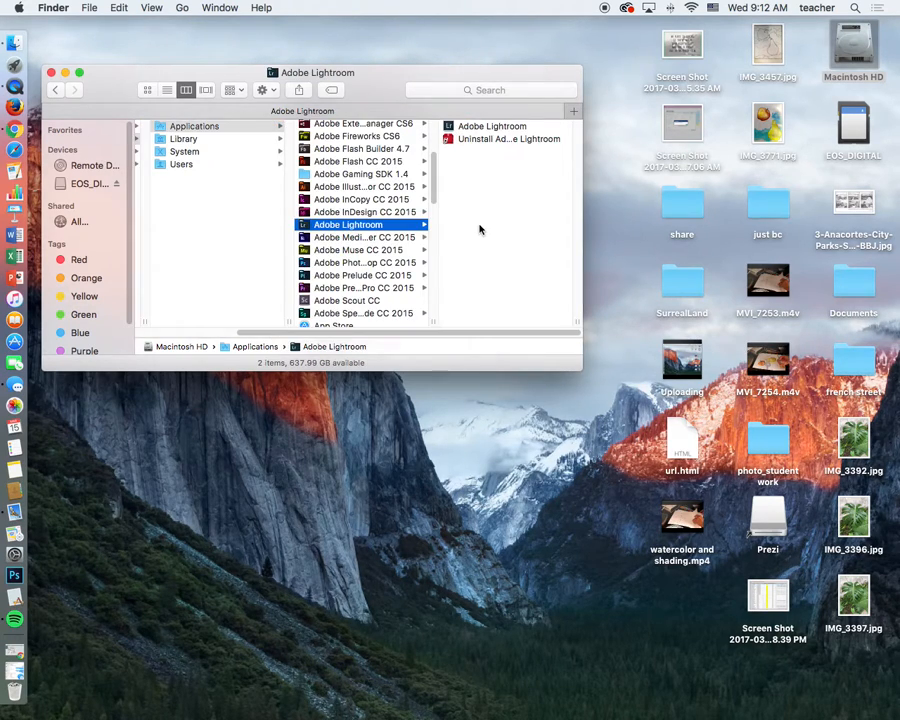
left_click(490, 126)
double_click(334, 125)
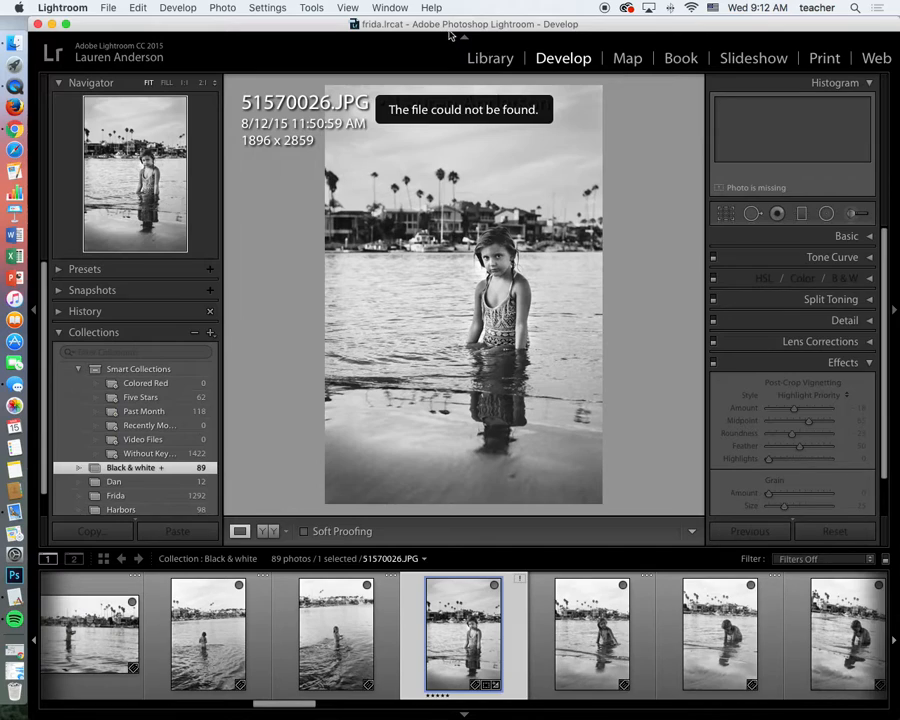
Dismiss the Lightroom mobile upgrade notice, then shorten and reposition the application window to fit the desktop.
mouse_move(540, 24)
left_mouse_down()
mouse_move(528, 34)
mouse_move(545, 12)
mouse_move(535, 17)
left_mouse_up()
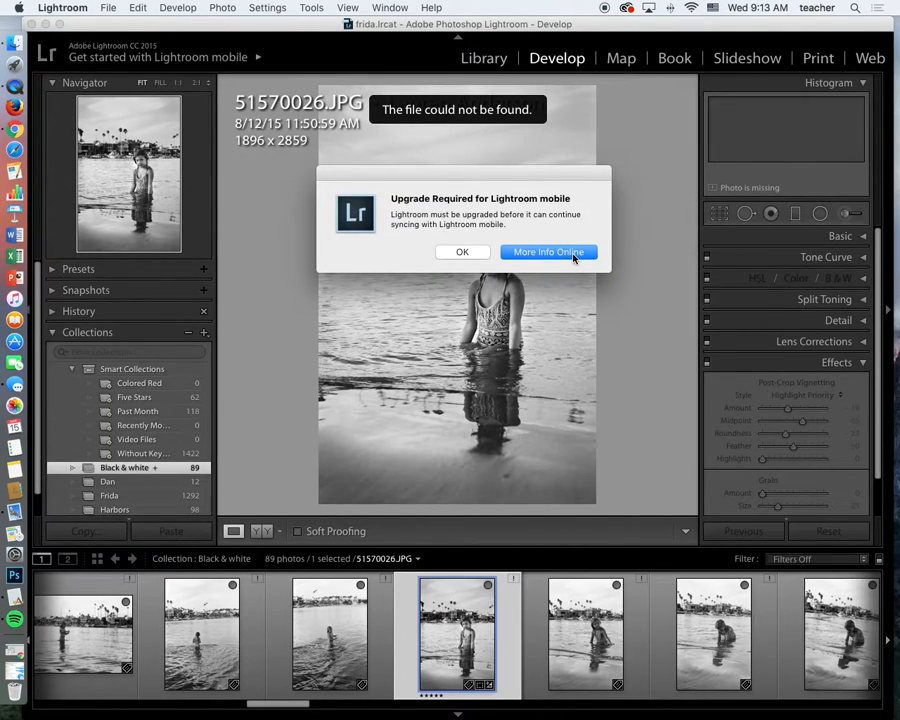
left_click(463, 253)
mouse_move(546, 24)
left_mouse_down()
mouse_move(507, 18)
mouse_move(529, 18)
left_mouse_up()
left_click_drag(874, 708, 872, 648)
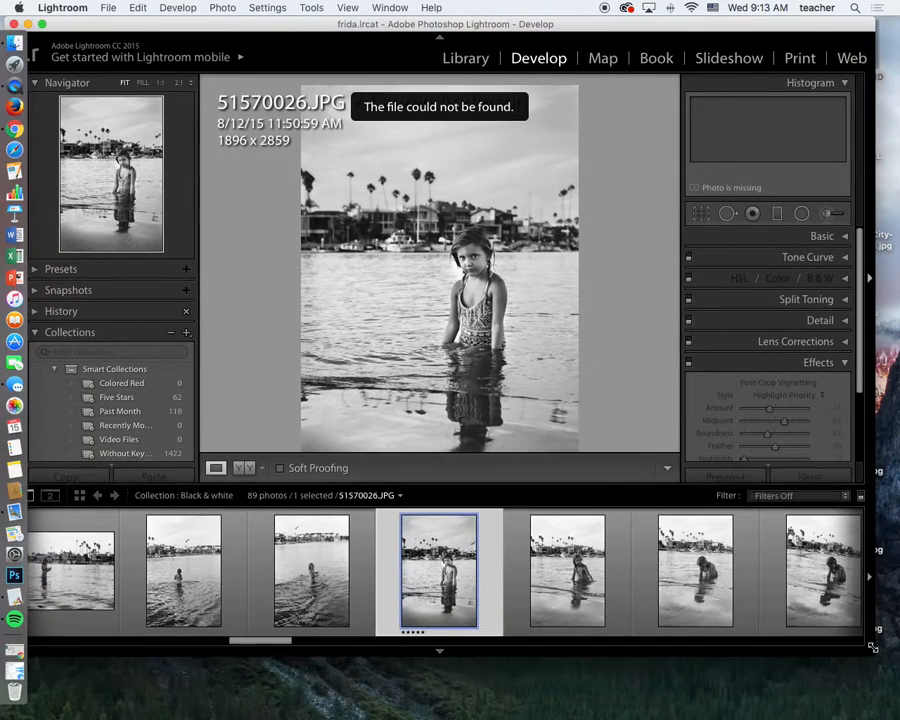
left_click_drag(317, 24, 337, 27)
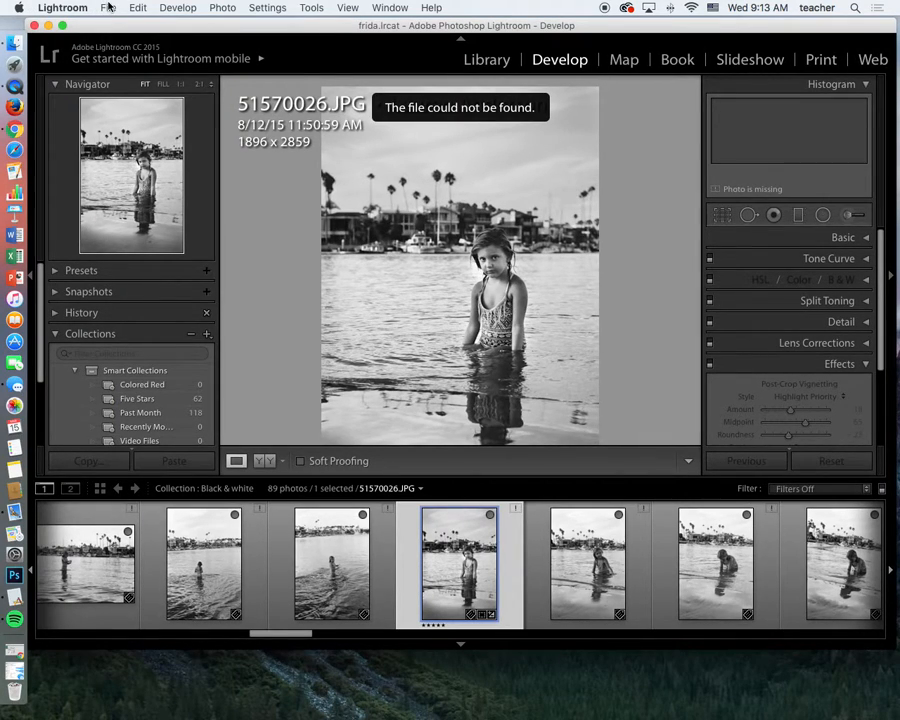
Search the help for "import" to locate the command, and start Import Photos and Video.
left_click(108, 7)
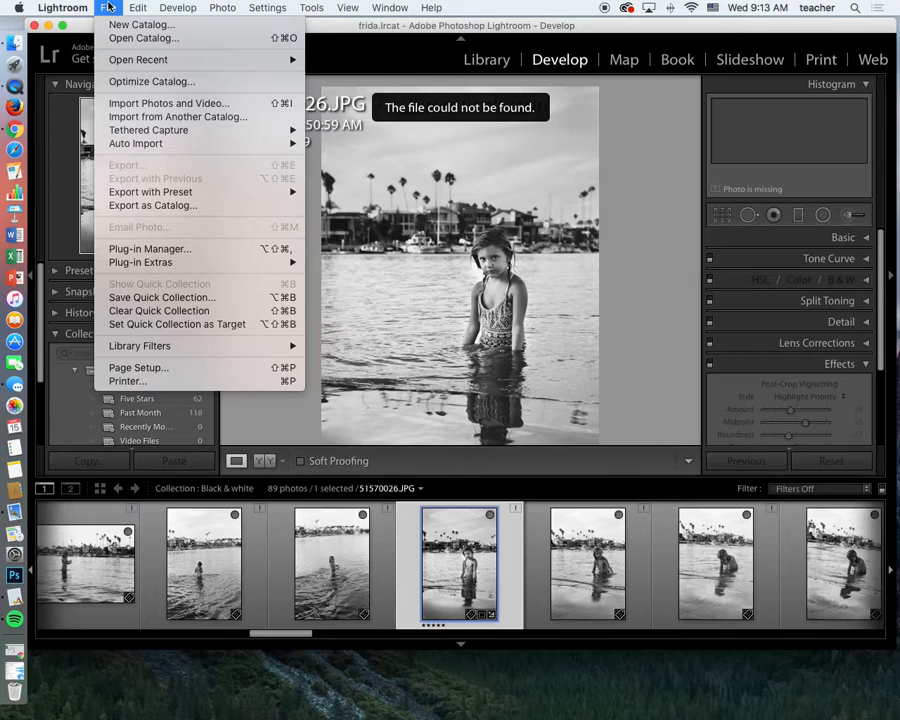
left_click(108, 7)
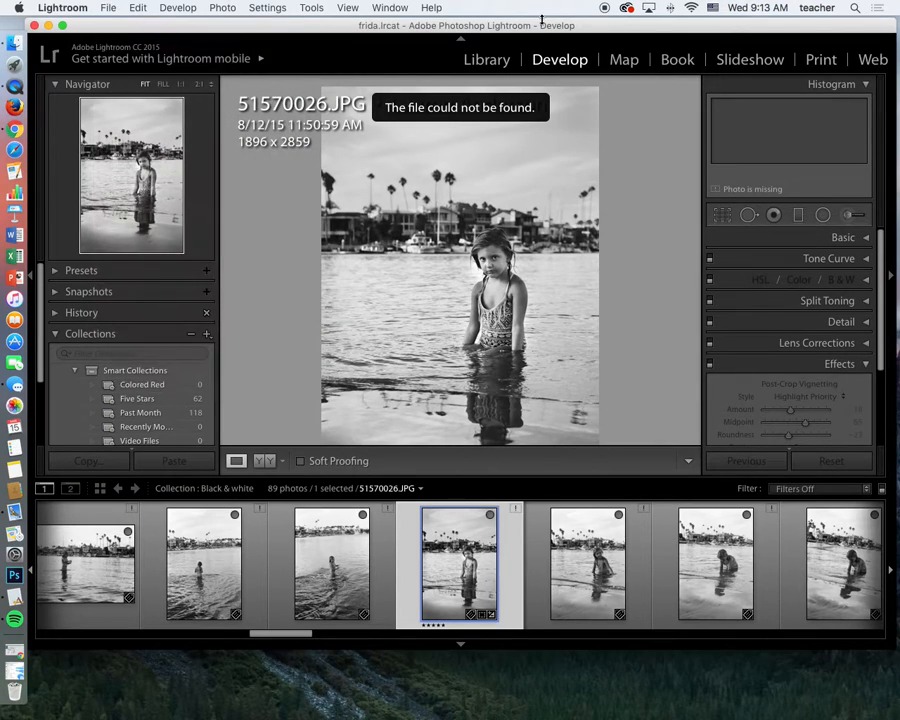
left_click(432, 7)
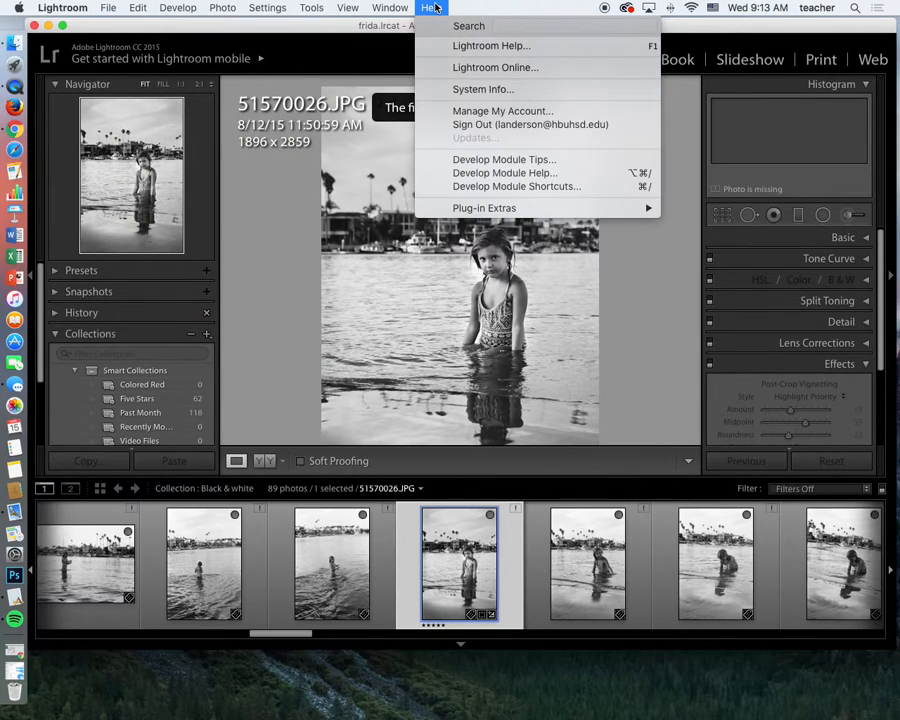
type("import")
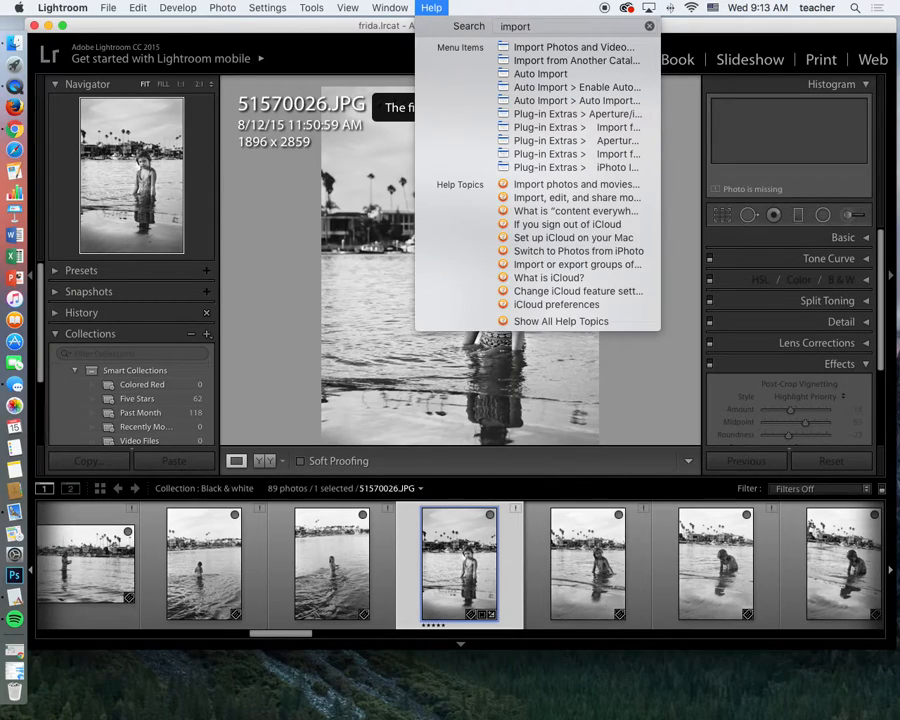
mouse_move(548, 50)
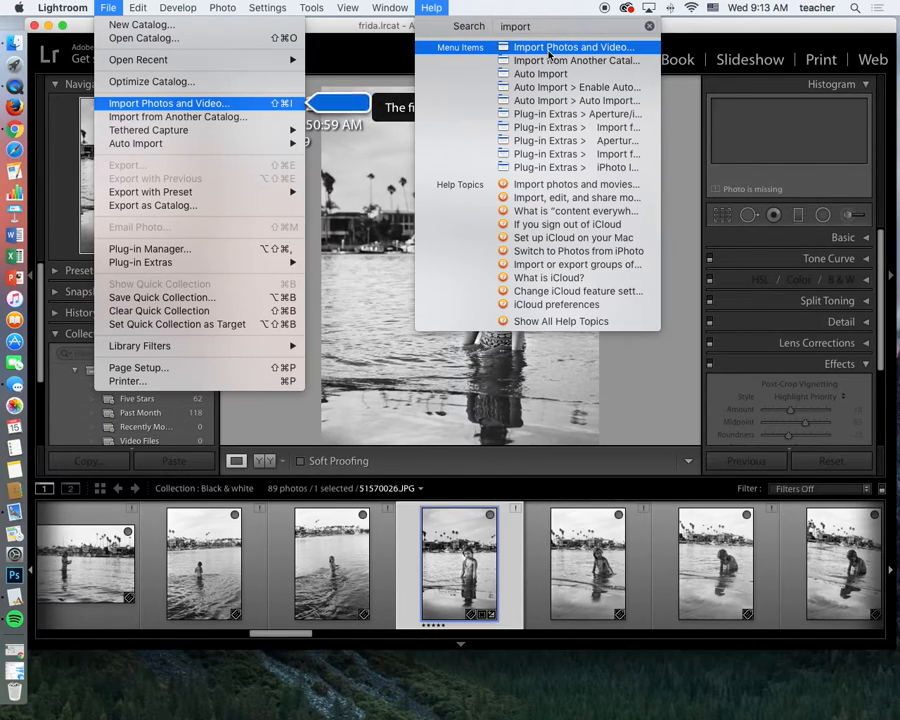
mouse_move(113, 8)
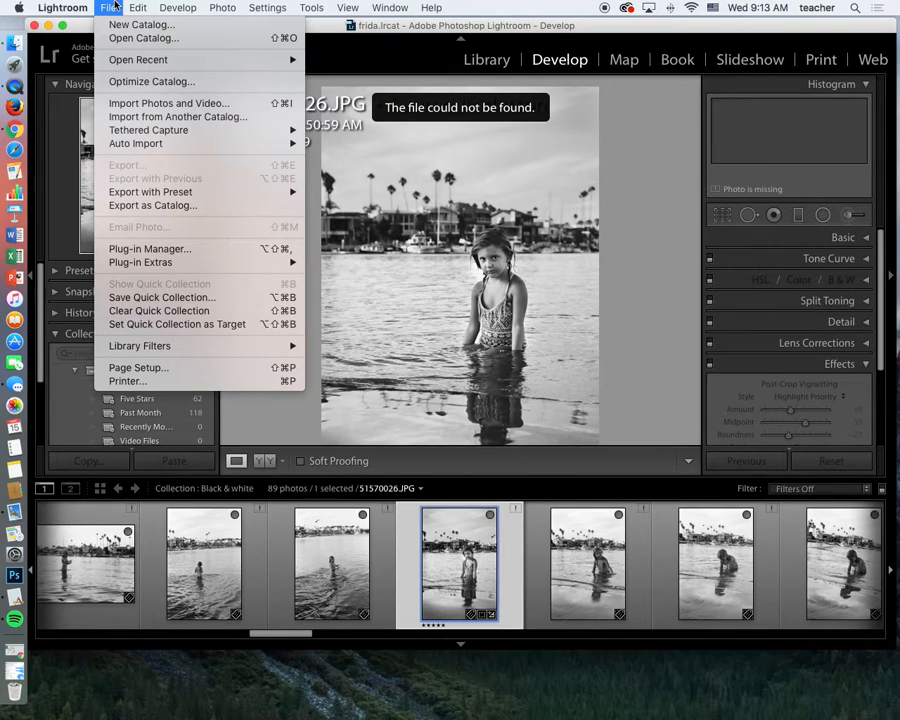
left_click(165, 103)
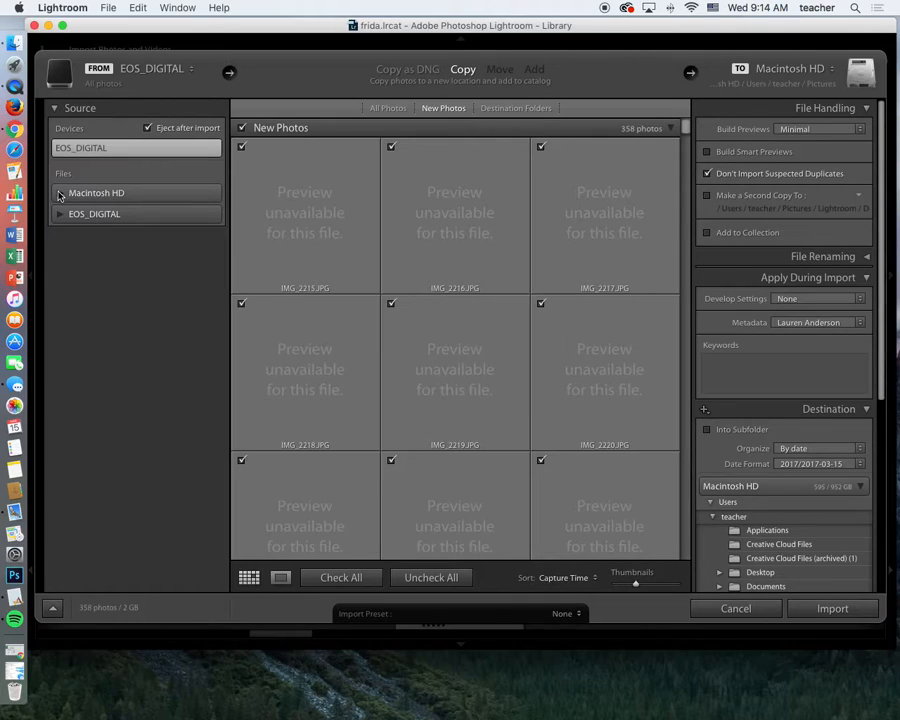
Choose the Catalina2016 folder inside the teacher account's Pictures on Macintosh HD as the import source.
left_click(60, 194)
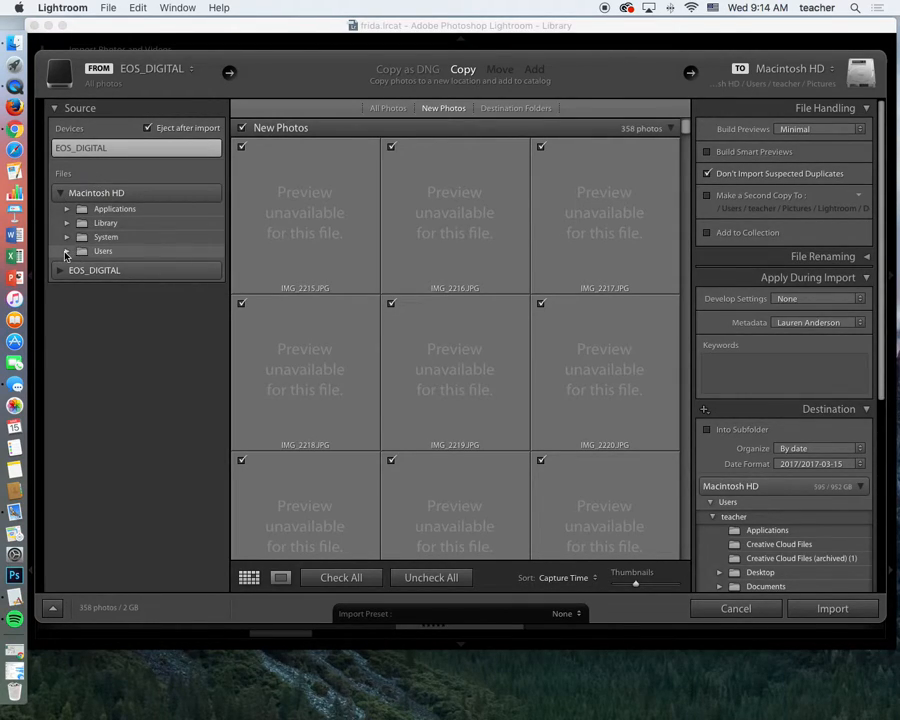
left_click(66, 252)
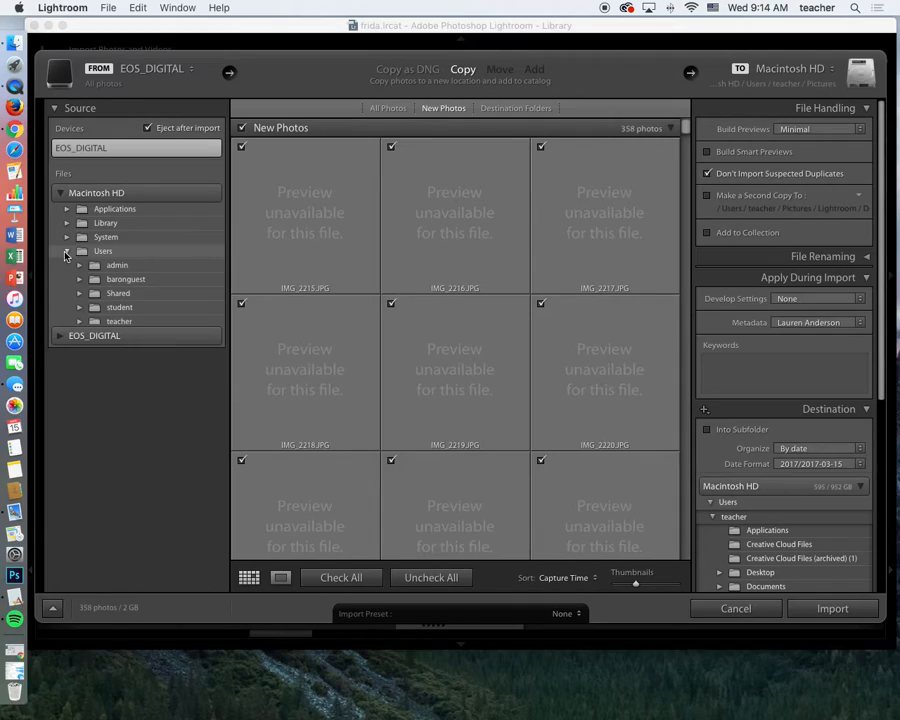
left_click(81, 322)
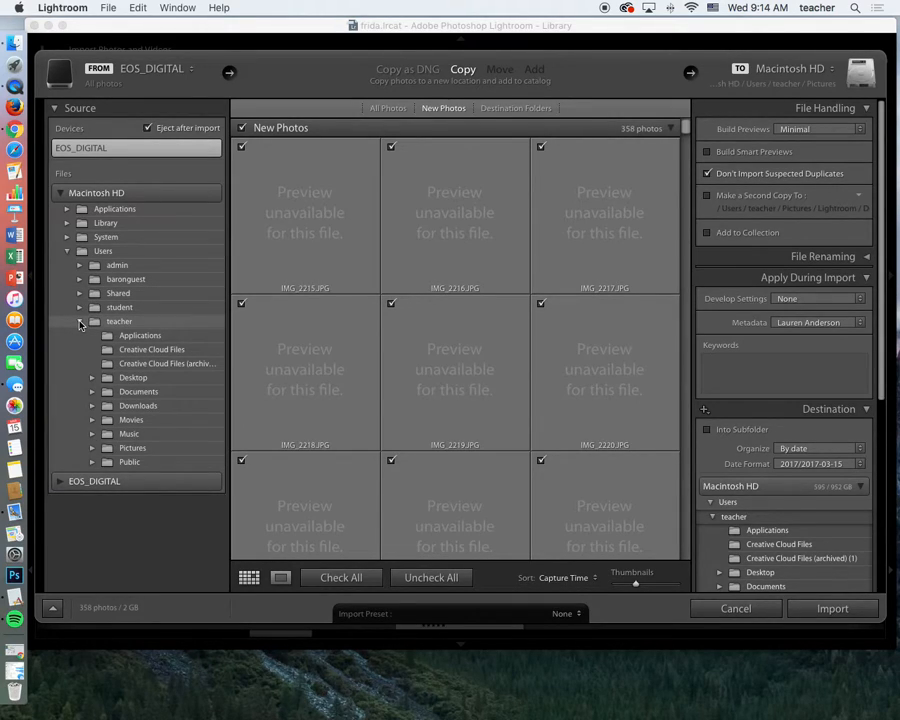
left_click(92, 448)
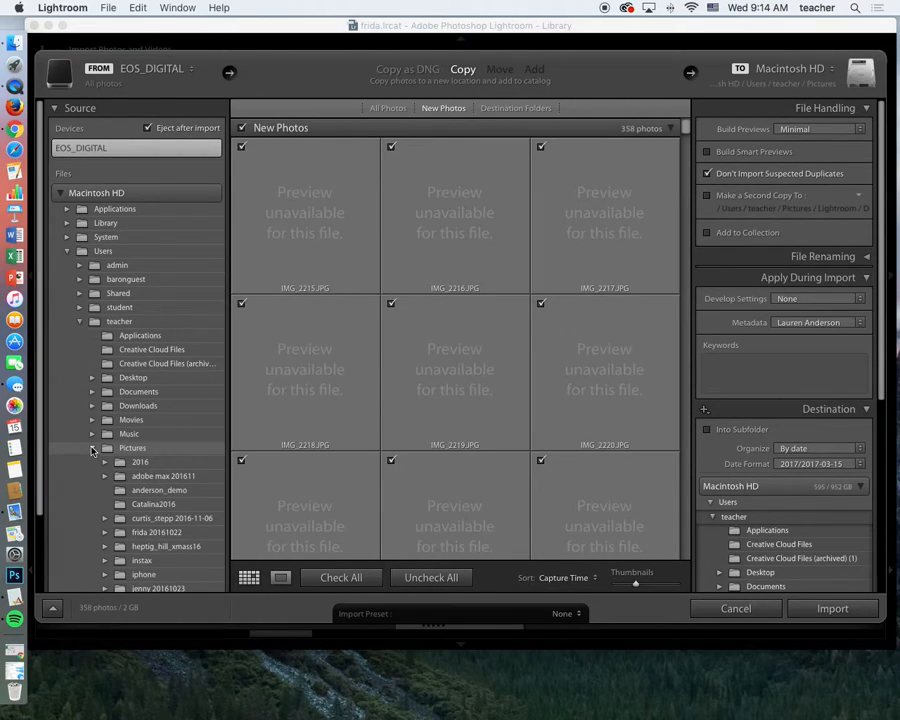
left_click(199, 506)
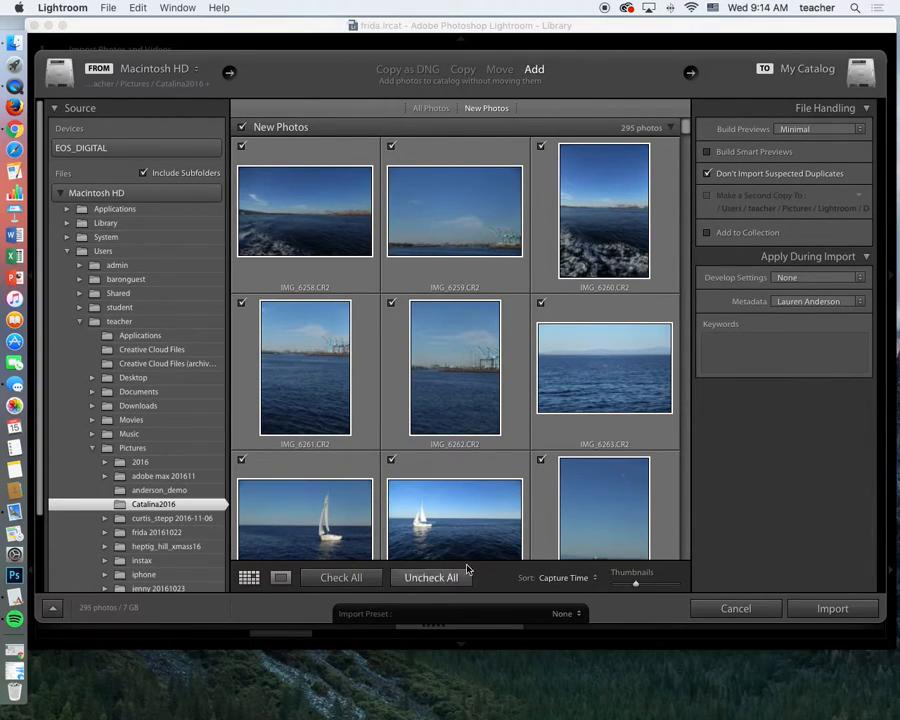
Limit the import selection to only IMG_6259.CR2 and IMG_6260.CR2.
left_click(415, 578)
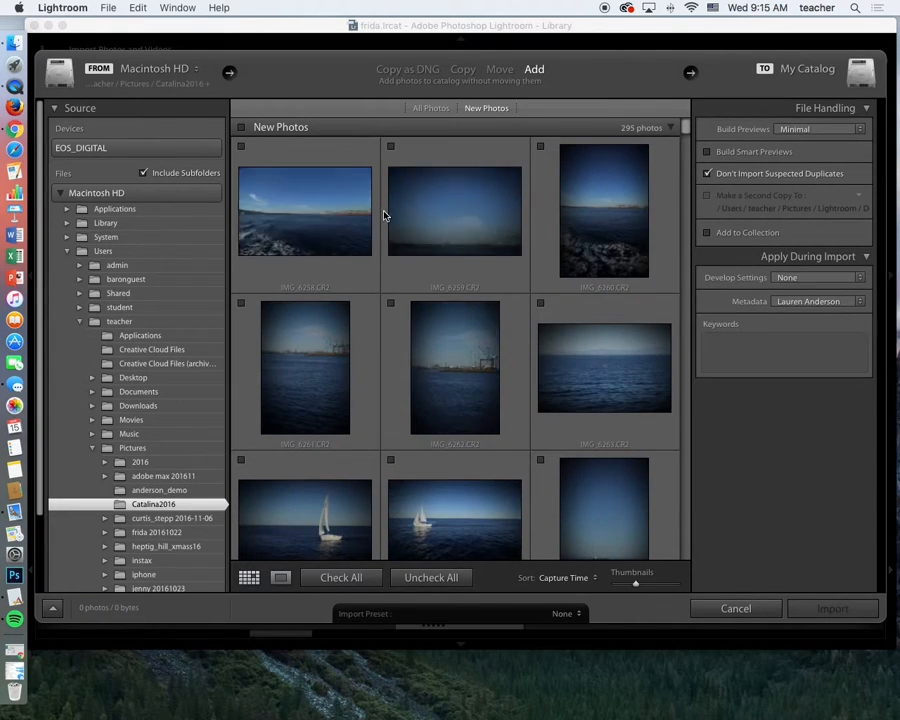
left_click(391, 147)
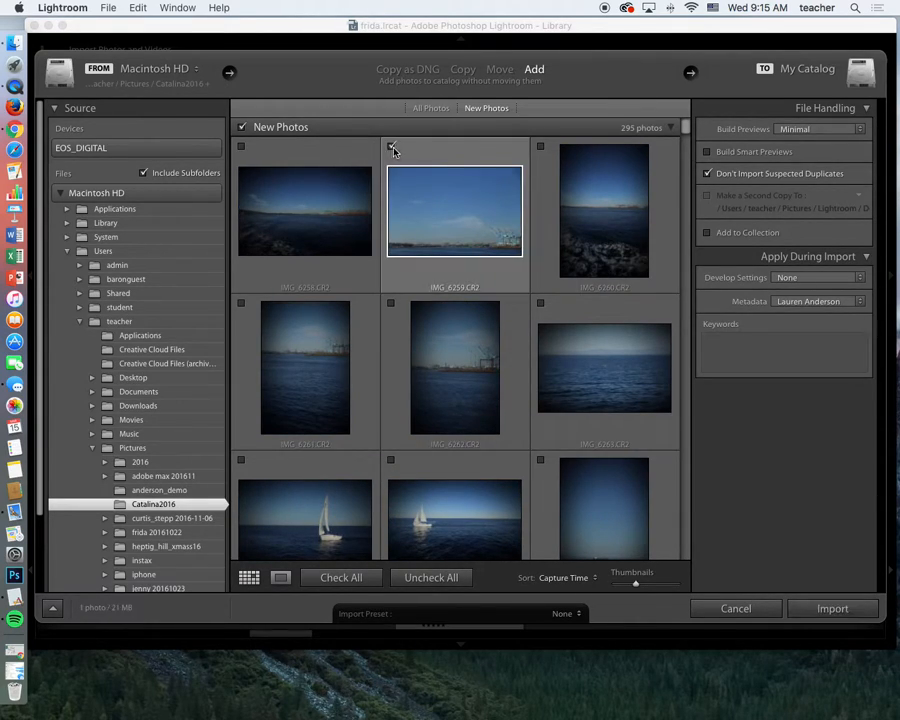
left_click(541, 148)
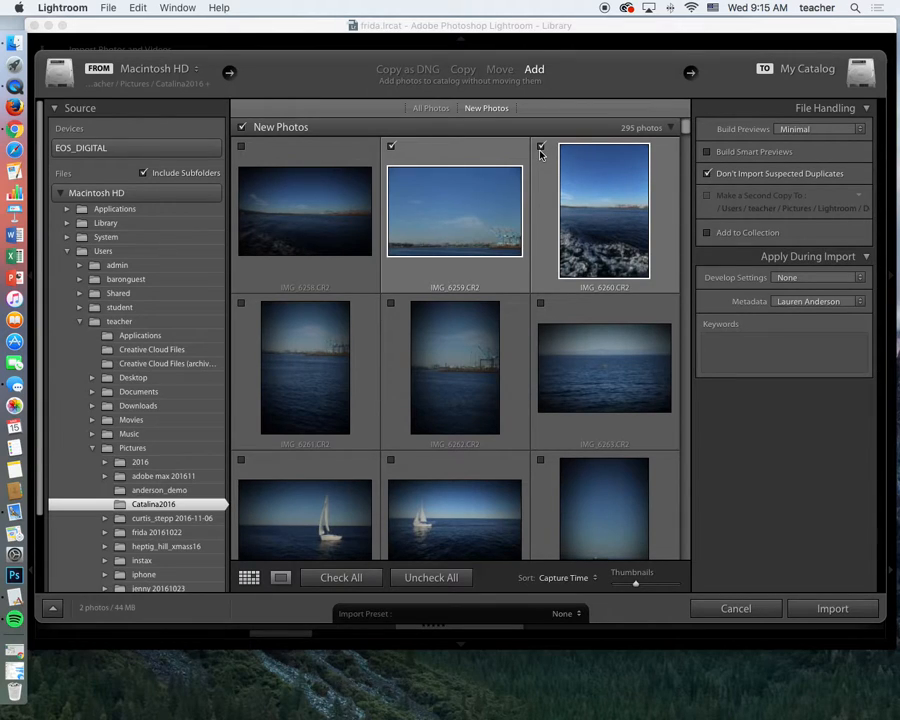
Include every photo in the Catalina2016 folder and import them into the catalog.
left_click(345, 580)
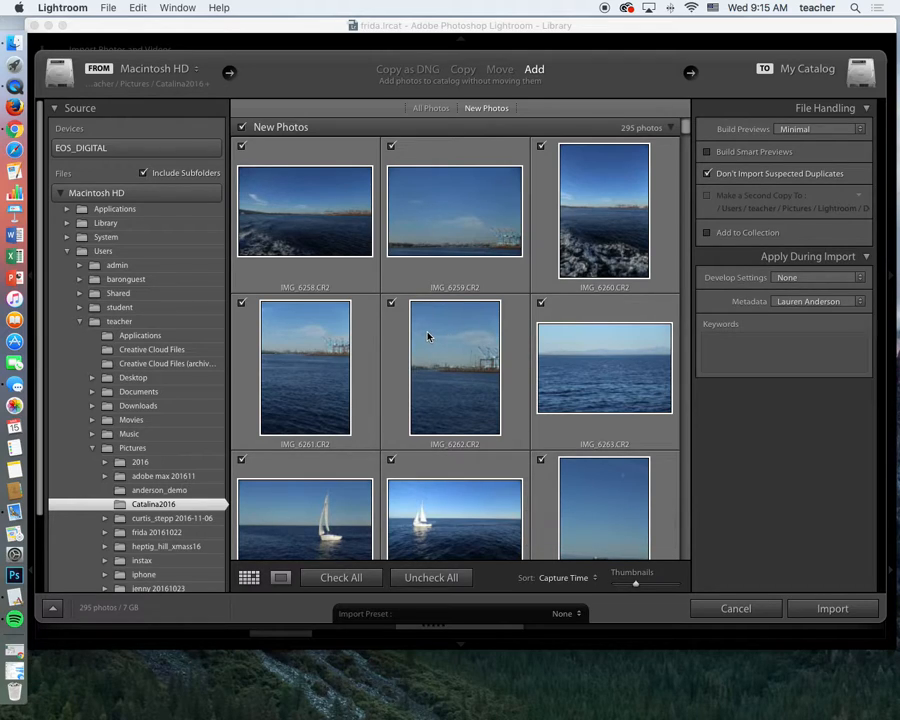
left_click(832, 609)
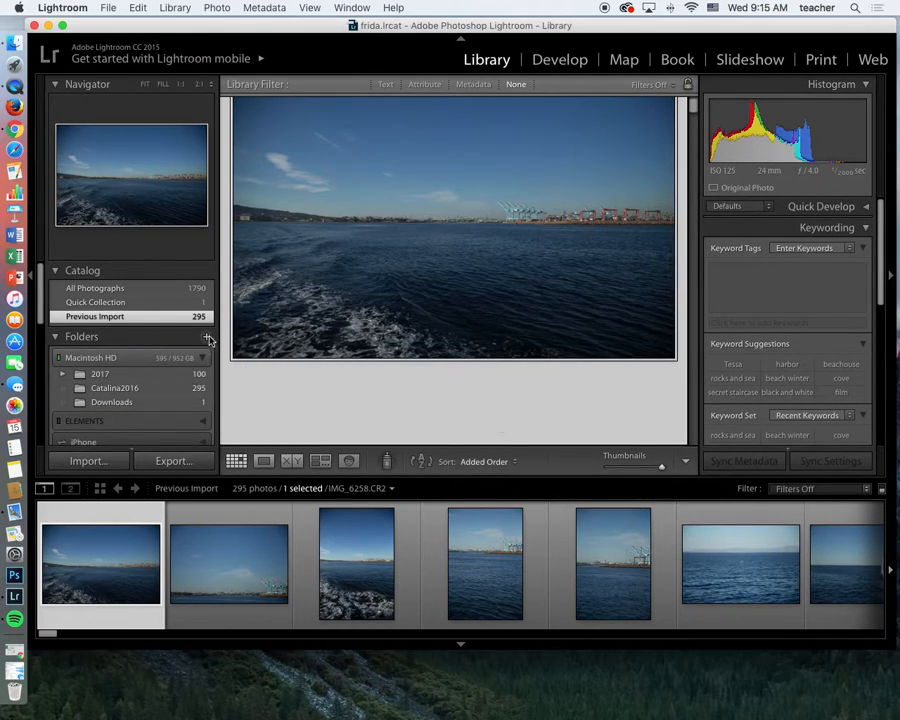
Examine the library's folders, collections and collection-creation options, and take a look at the Develop module before returning to Library.
scroll(155, 386, "down", 5)
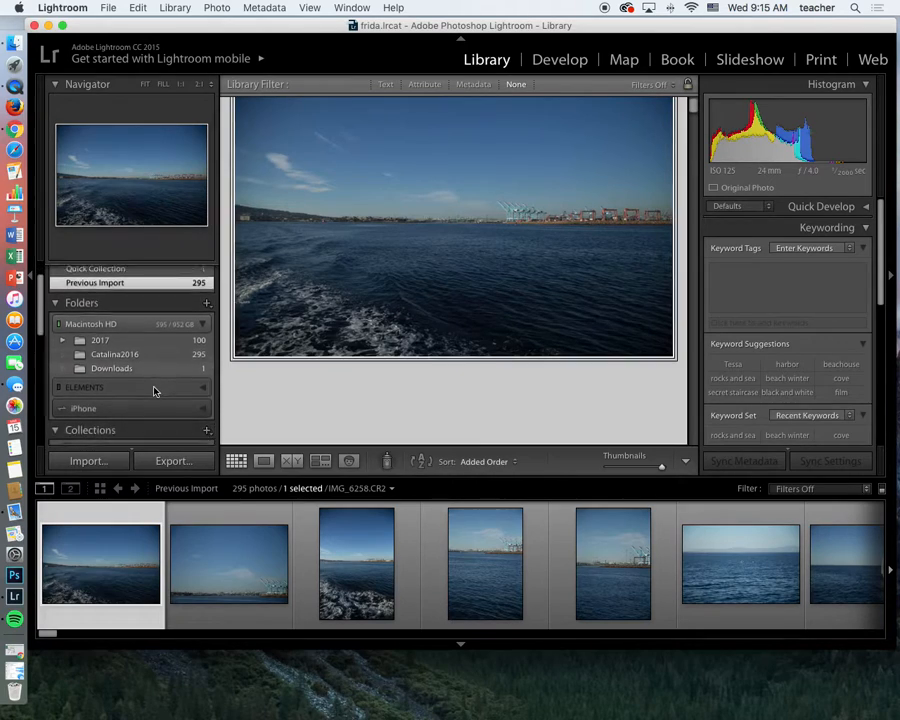
scroll(155, 391, "down", 2)
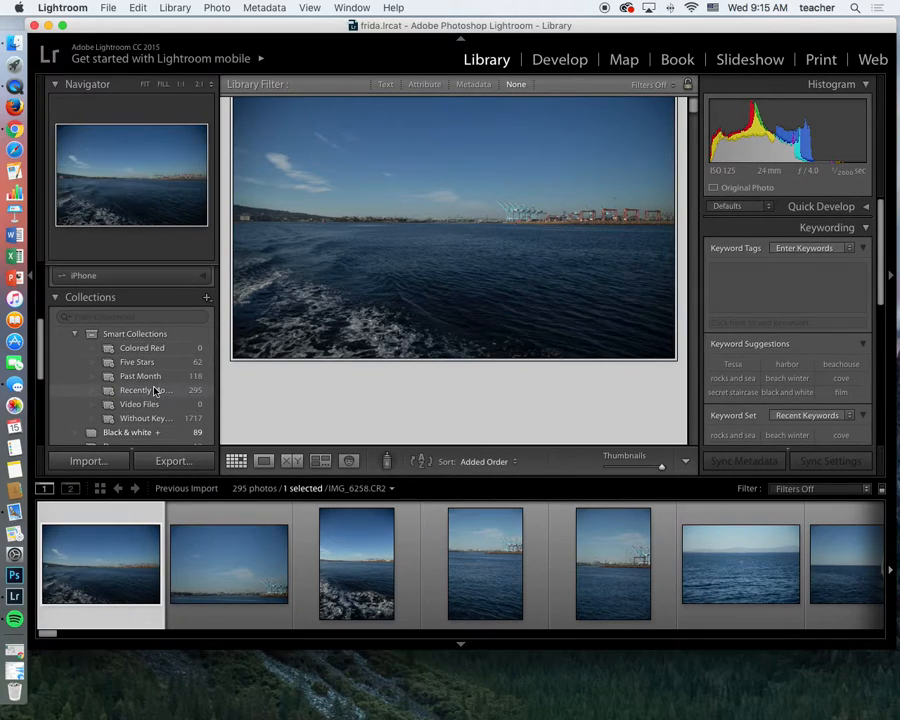
left_click(207, 298)
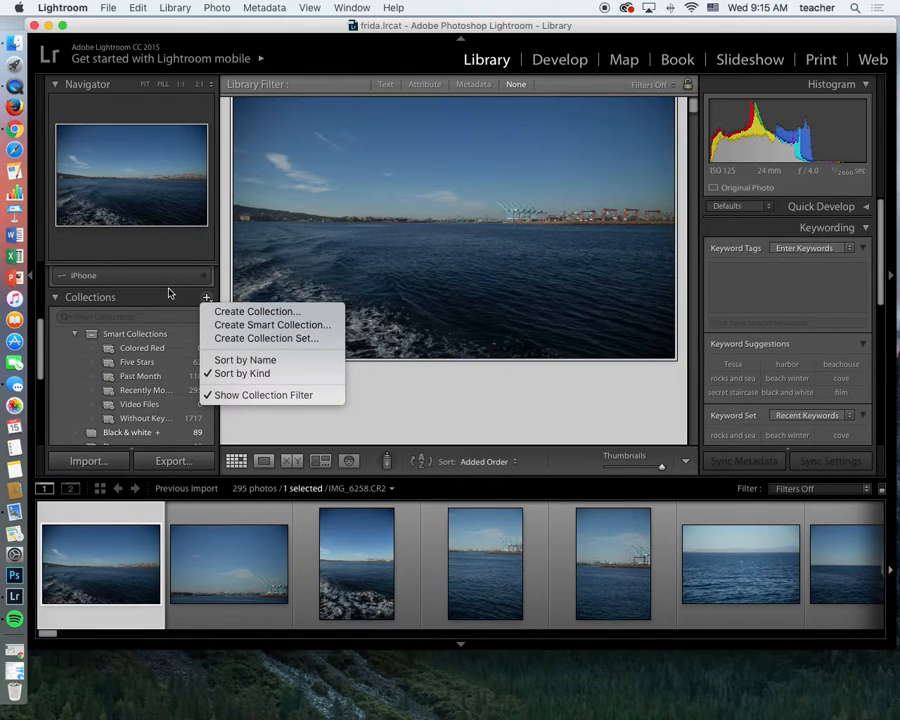
left_click(168, 296)
scroll(169, 295, "up", 7)
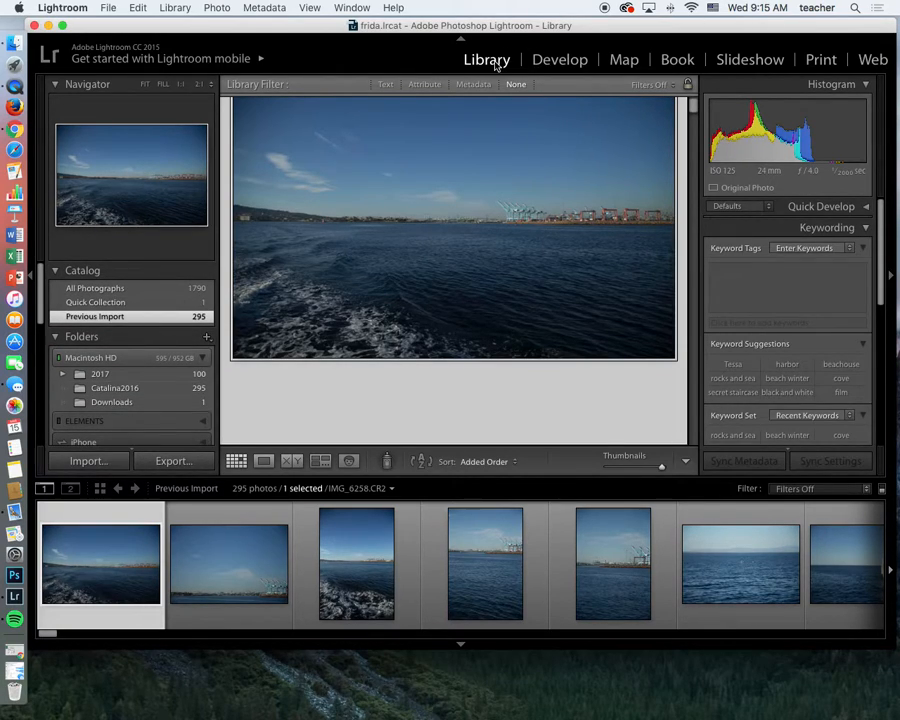
left_click(561, 66)
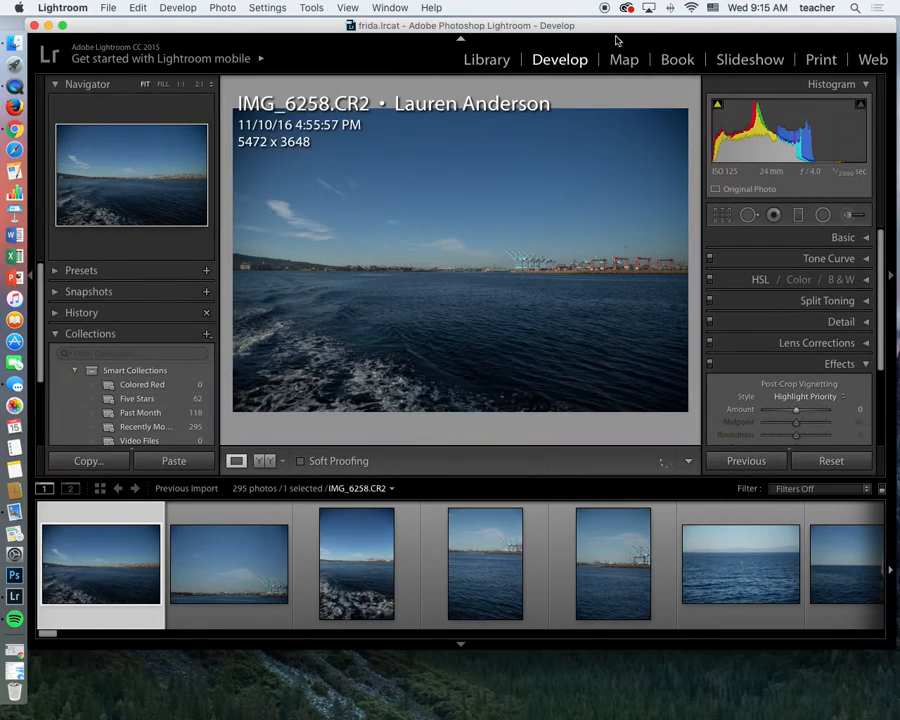
left_click(485, 64)
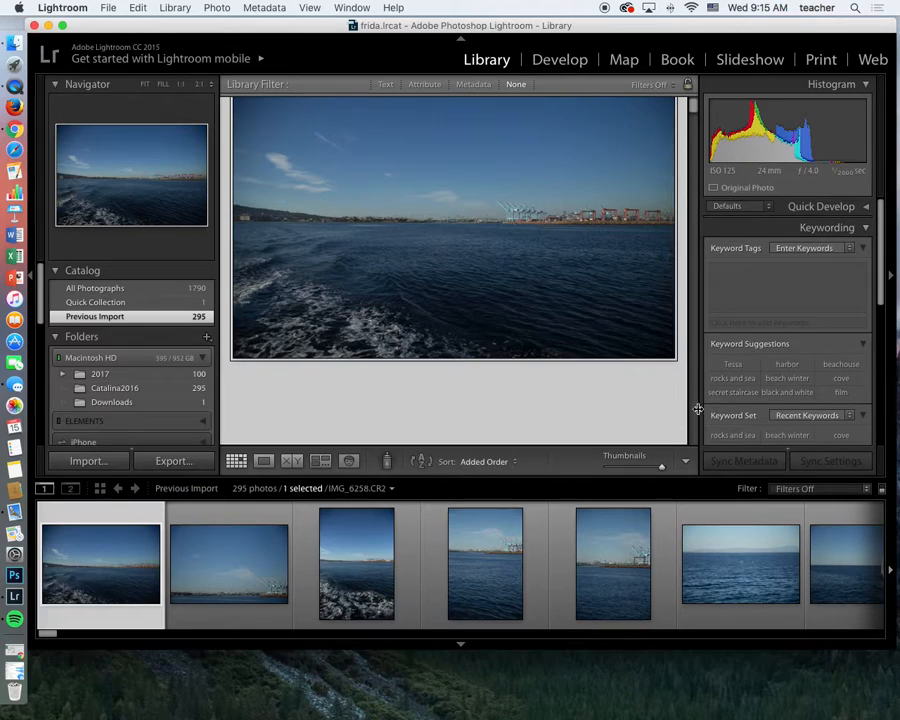
Shrink the grid thumbnails to six per row and select all photos of the previous import.
left_click_drag(662, 467, 615, 469)
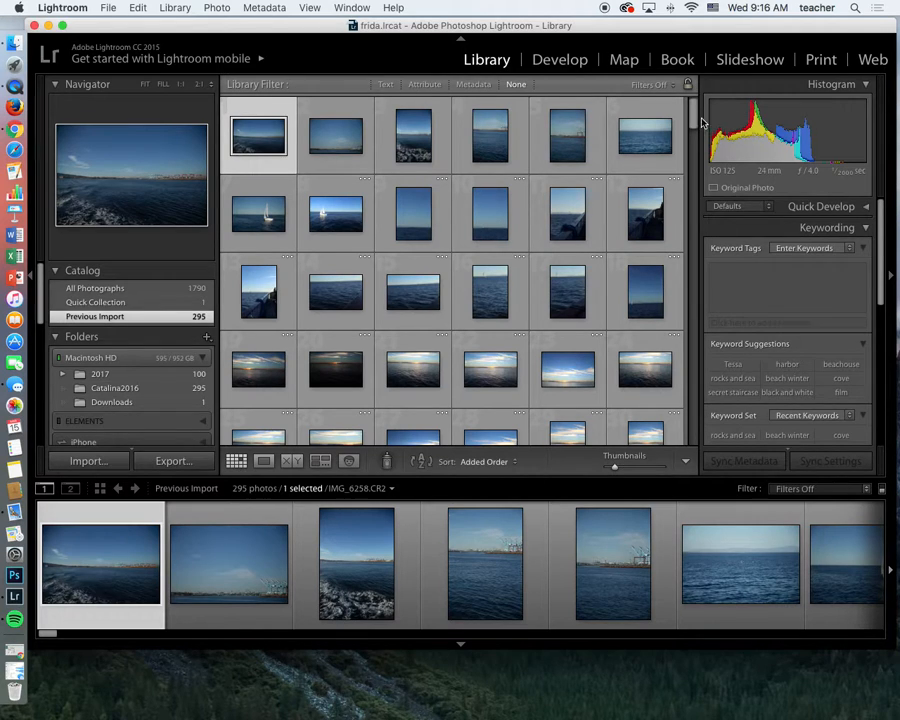
left_click_drag(691, 112, 691, 456)
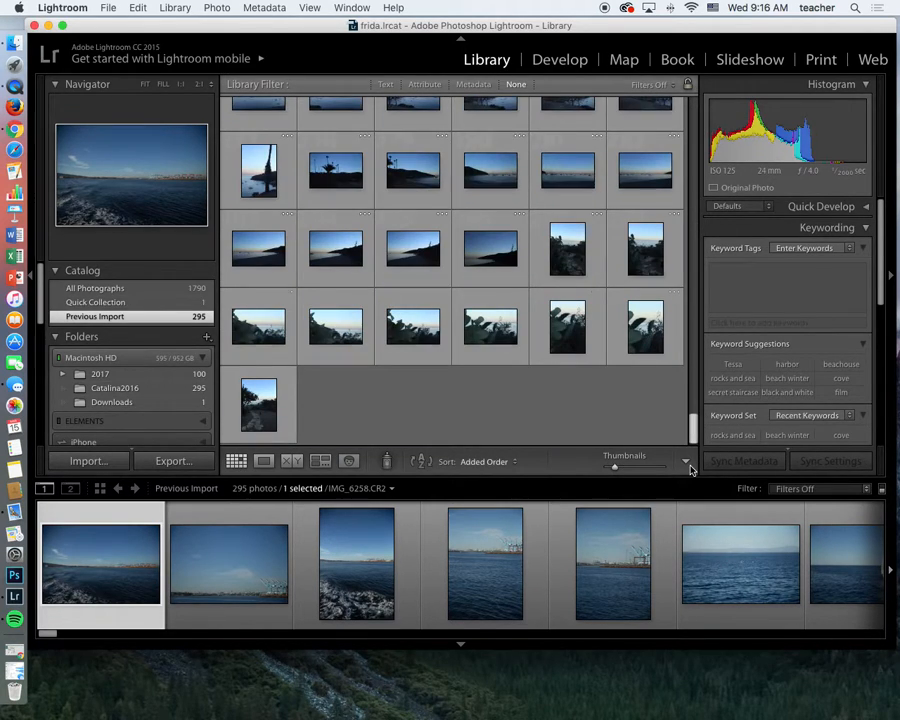
left_click(283, 416)
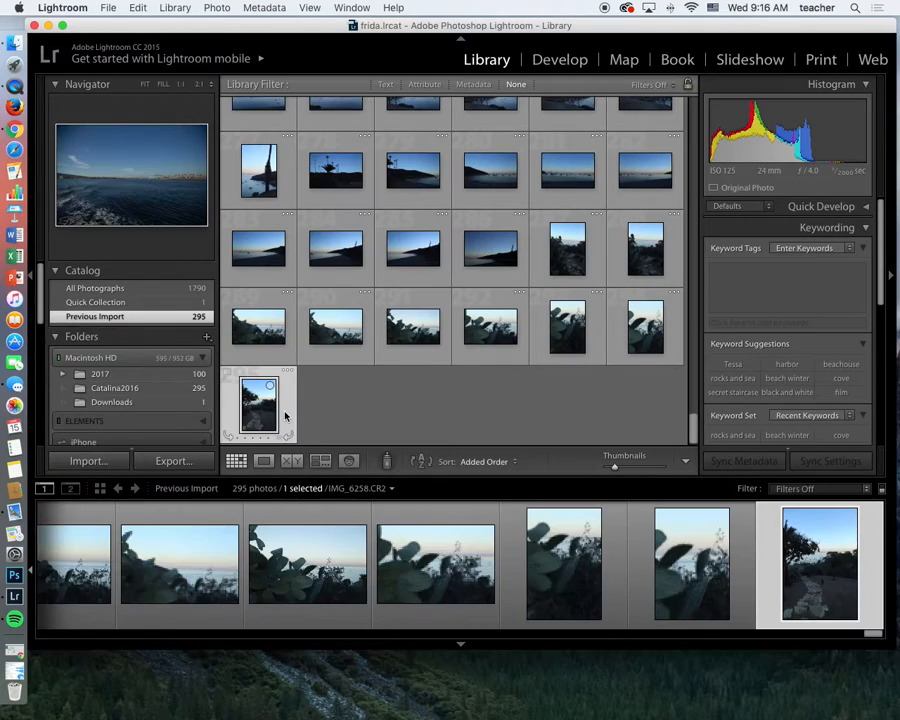
left_click_drag(694, 428, 681, 40)
key("super+a")
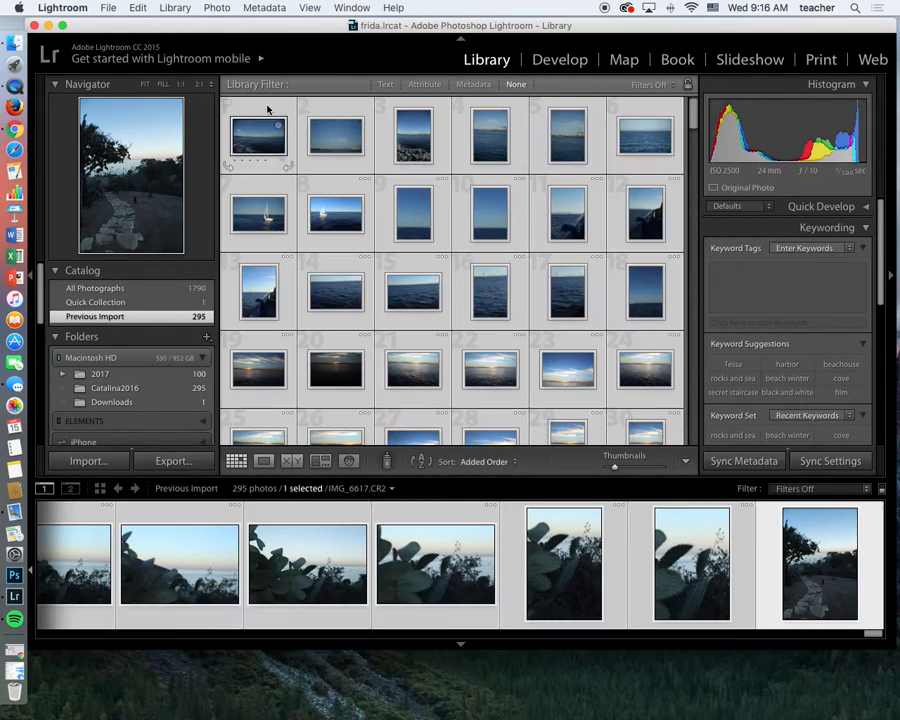
Create a collection named Catalina 2016 that includes the selected photos.
scroll(268, 112, "down", 1)
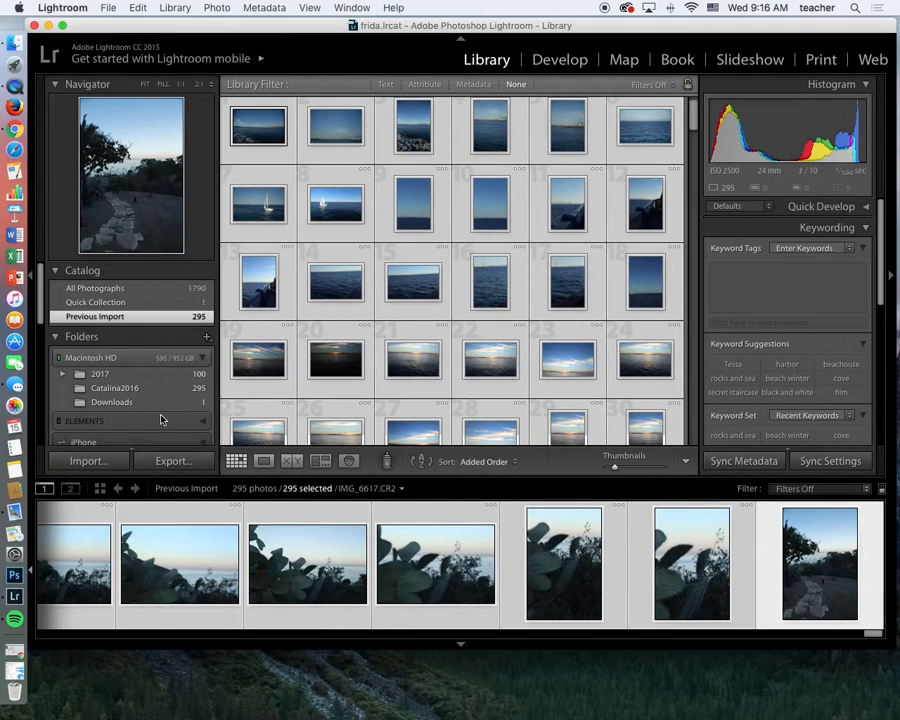
scroll(160, 419, "down", 5)
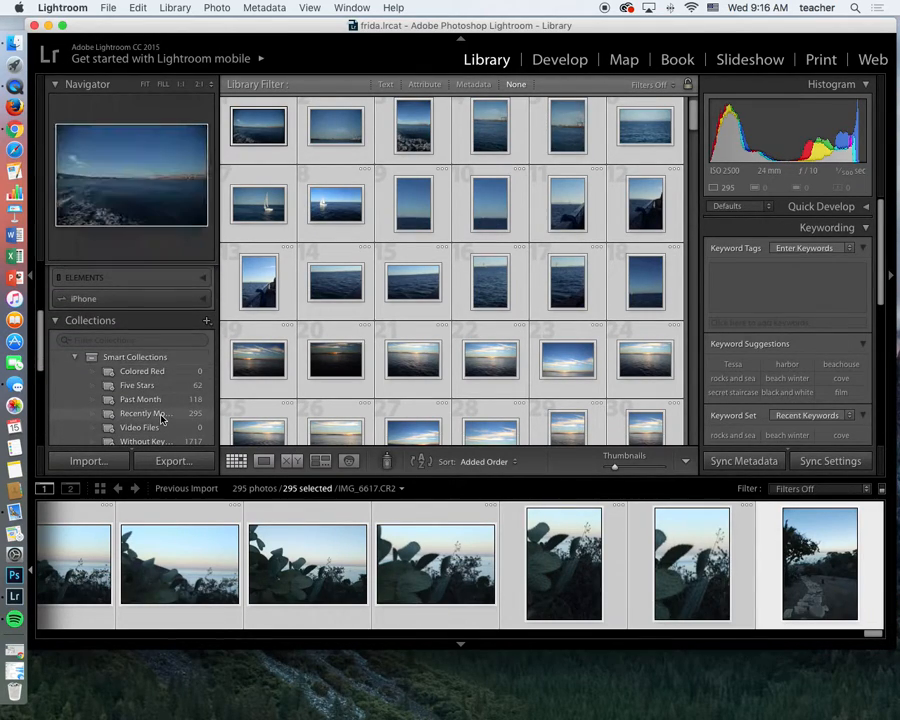
left_click(207, 321)
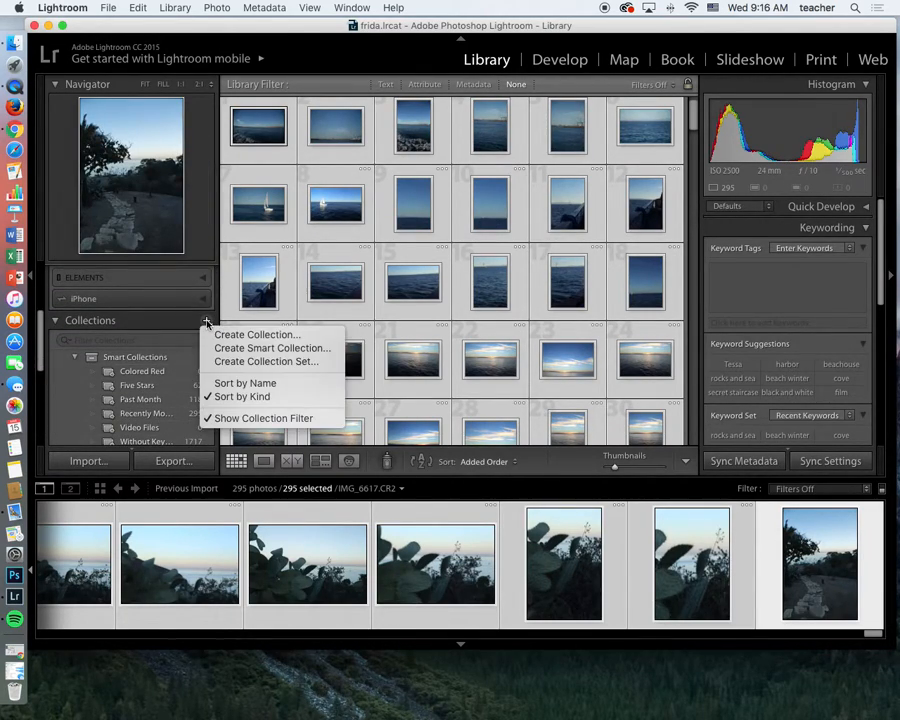
left_click(303, 336)
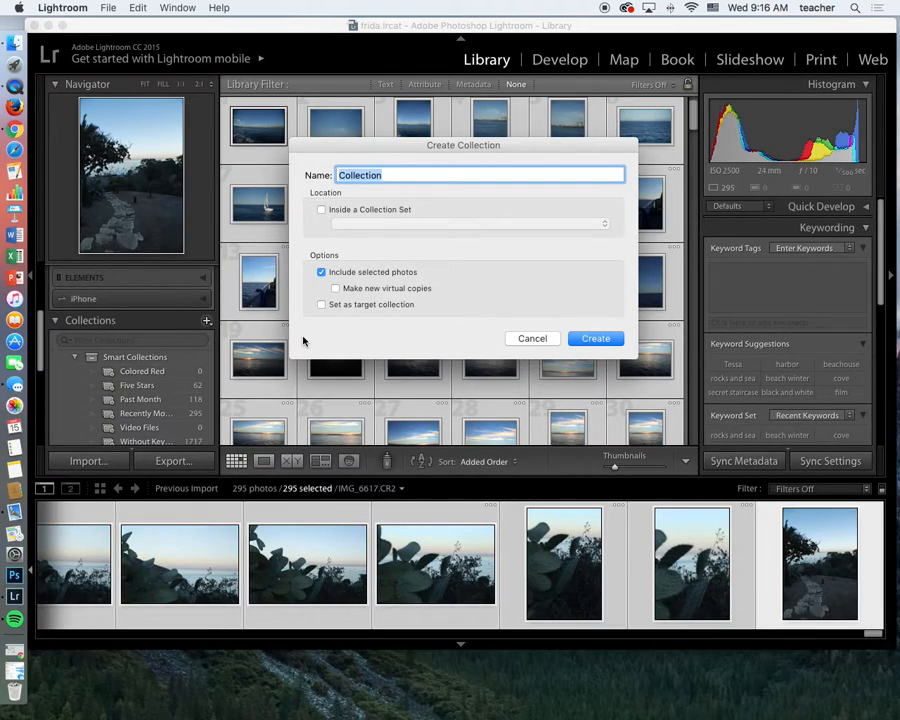
type("Cat")
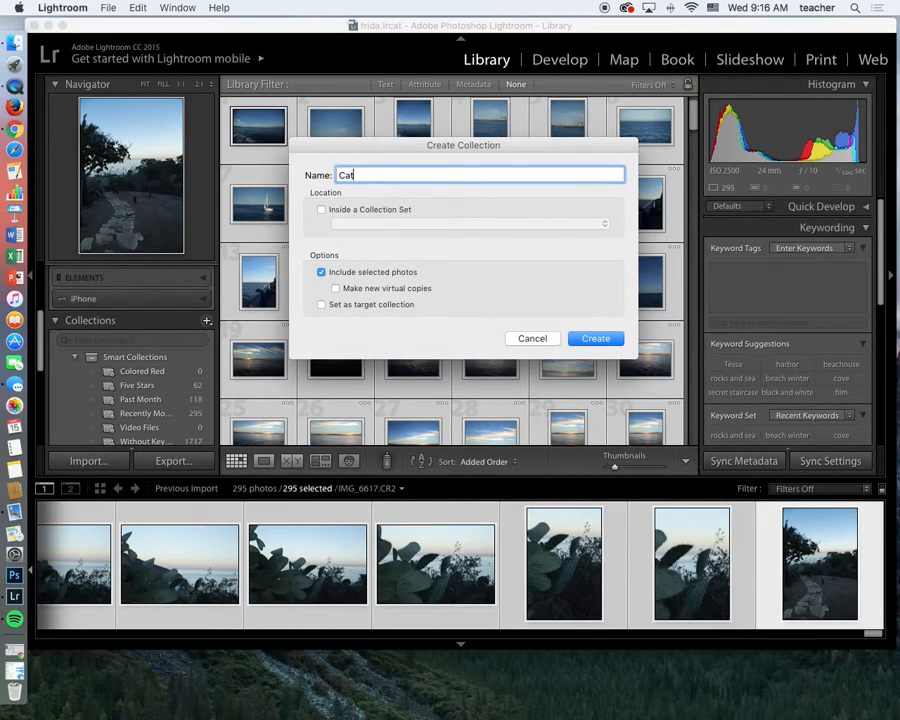
type("alina 2016")
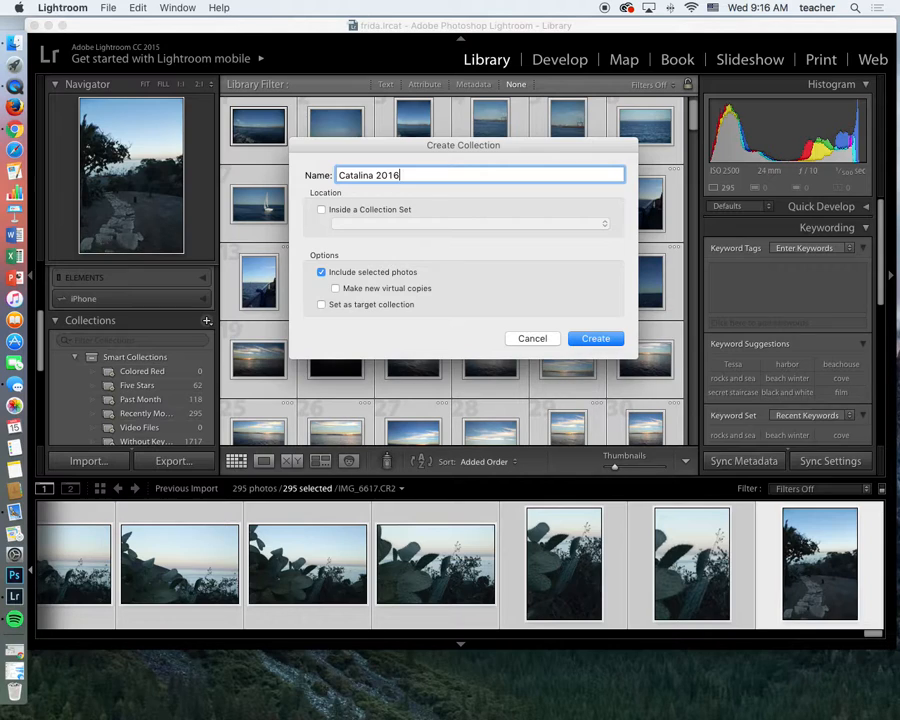
left_click(598, 338)
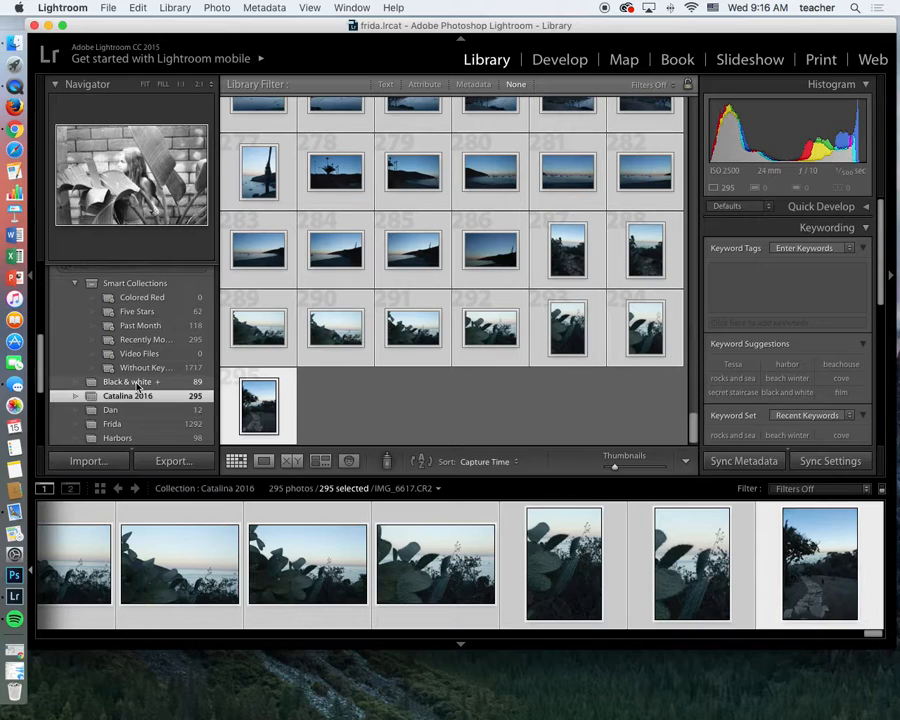
Deselect all photos and rate the first photo of the Catalina 2016 collection five stars.
left_click(405, 406)
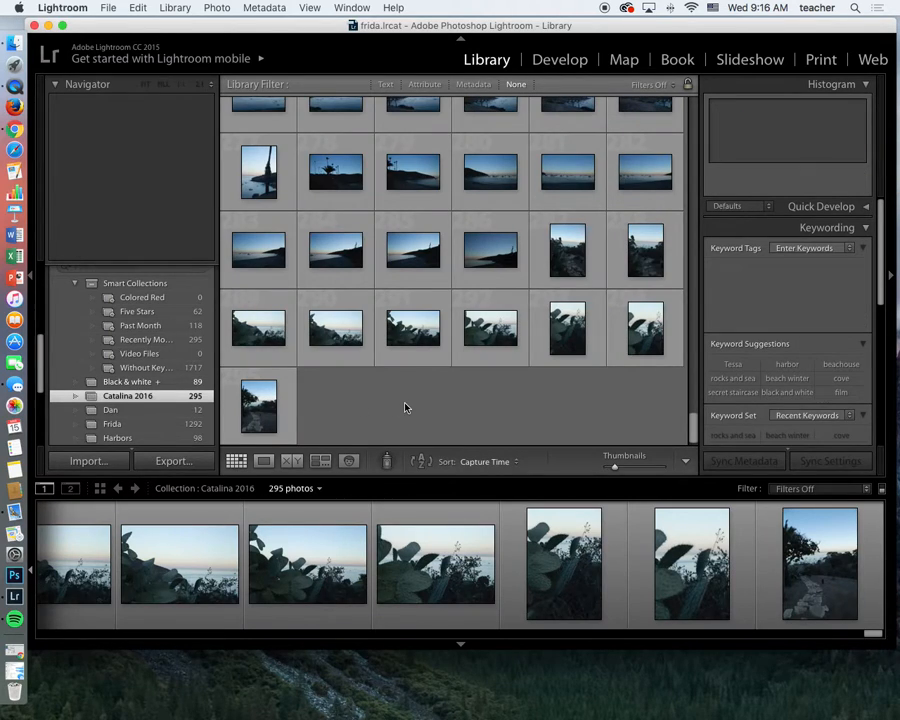
left_click_drag(693, 440, 683, 46)
left_click(265, 159)
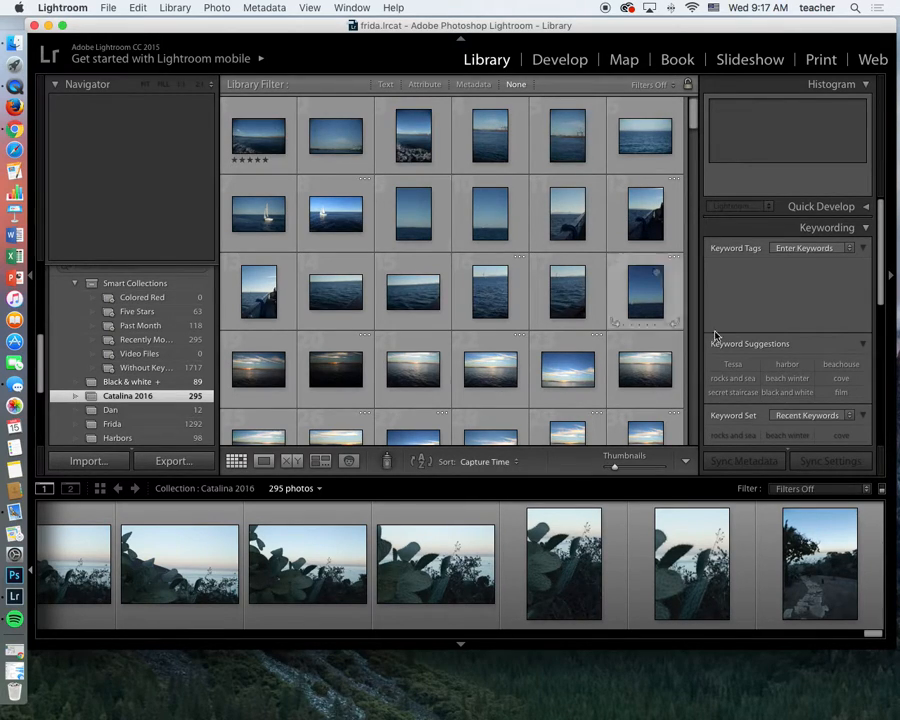
Enlarge the grid thumbnails to two per row and select the collection's first photo.
left_click_drag(612, 466, 648, 470)
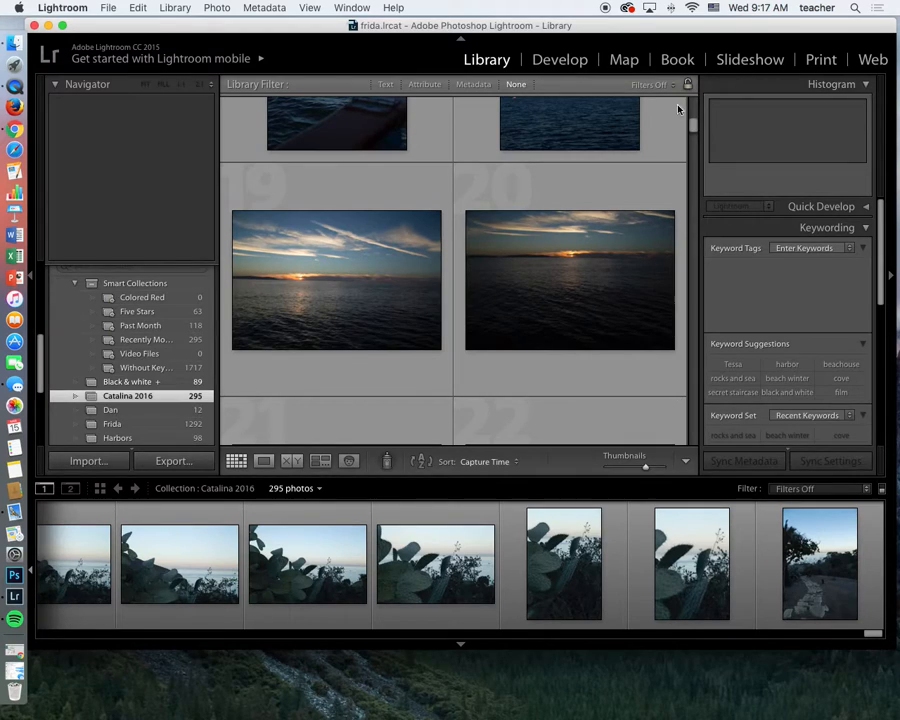
left_click_drag(692, 125, 693, 104)
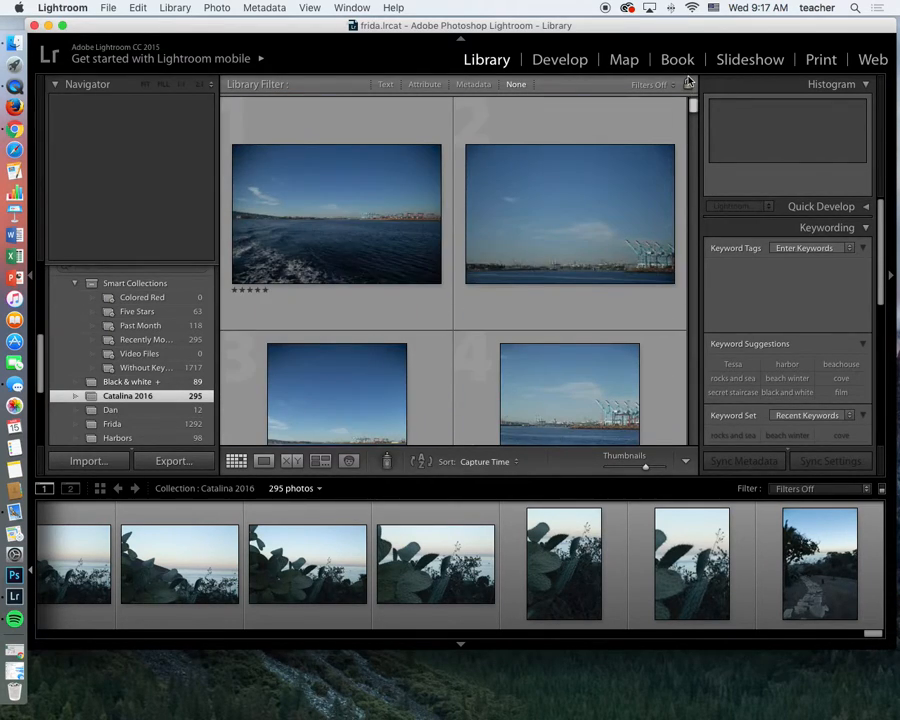
left_click(331, 314)
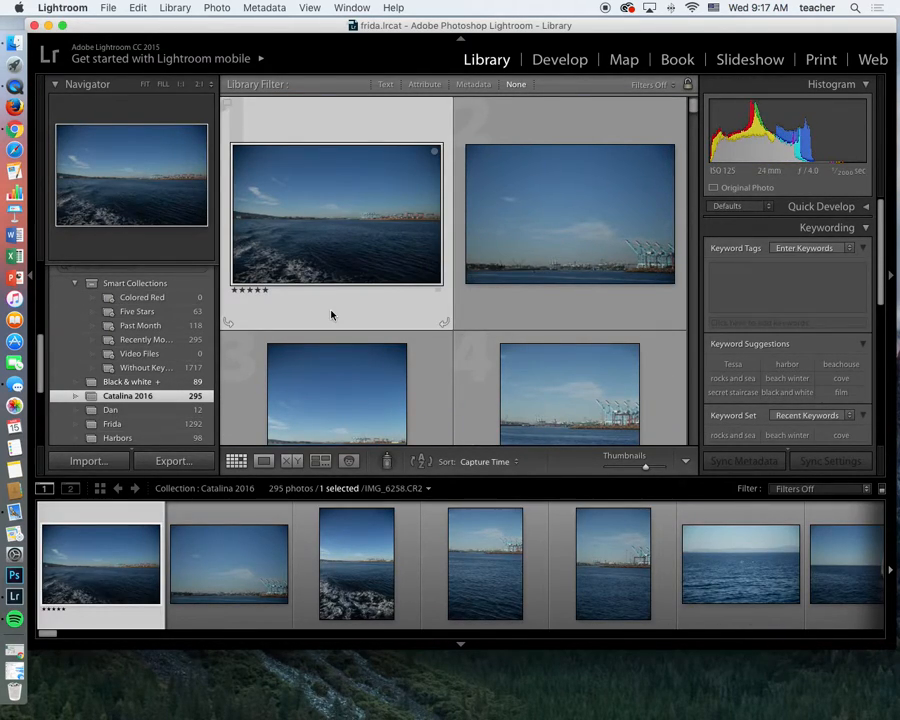
Rate the fifth photo four stars and the two tree silhouette photos, numbers 110 and 111, five stars.
scroll(331, 314, "down", 5)
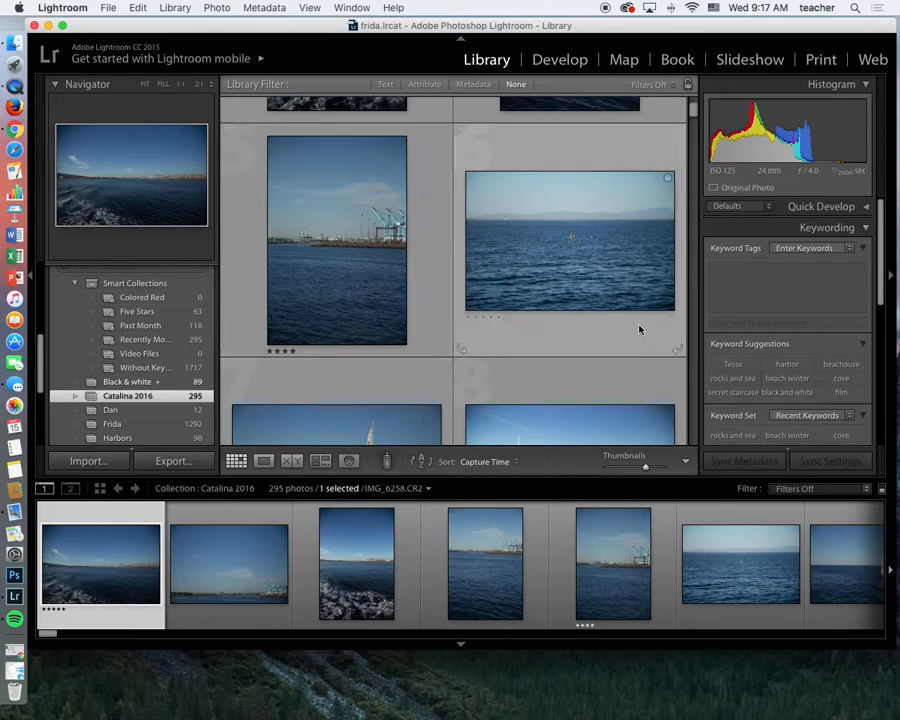
scroll(640, 329, "down", 5)
scroll(640, 325, "down", 10)
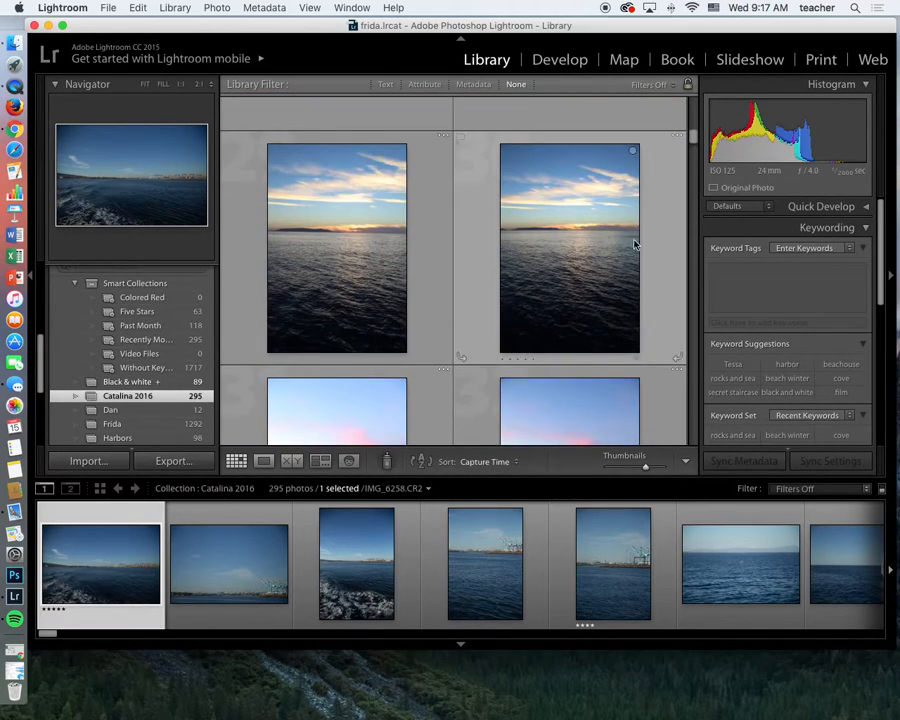
left_click_drag(690, 140, 688, 230)
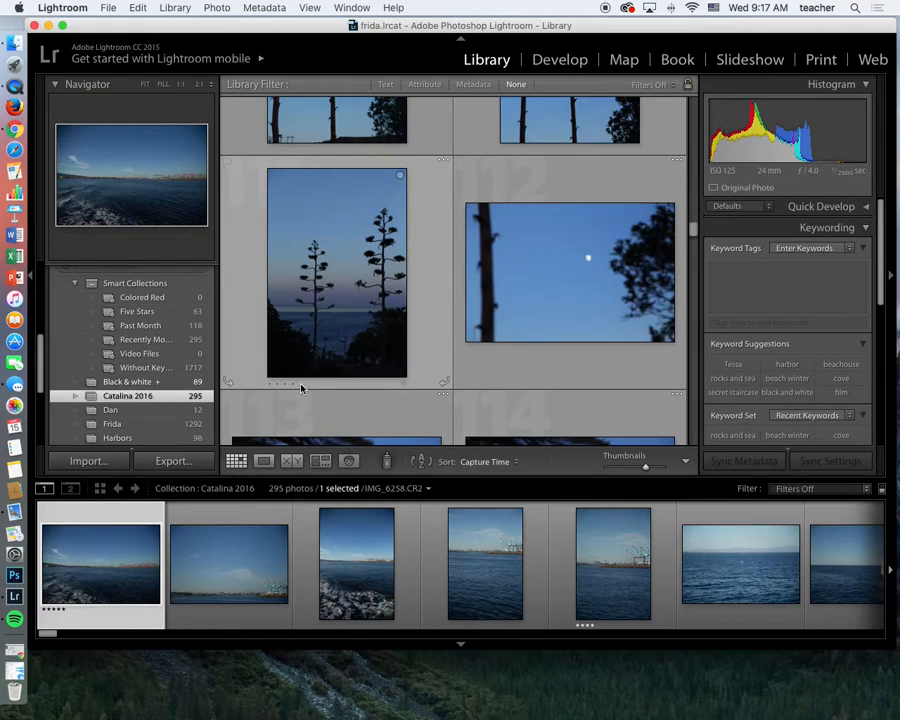
scroll(303, 388, "up", 2)
scroll(303, 388, "up", 1)
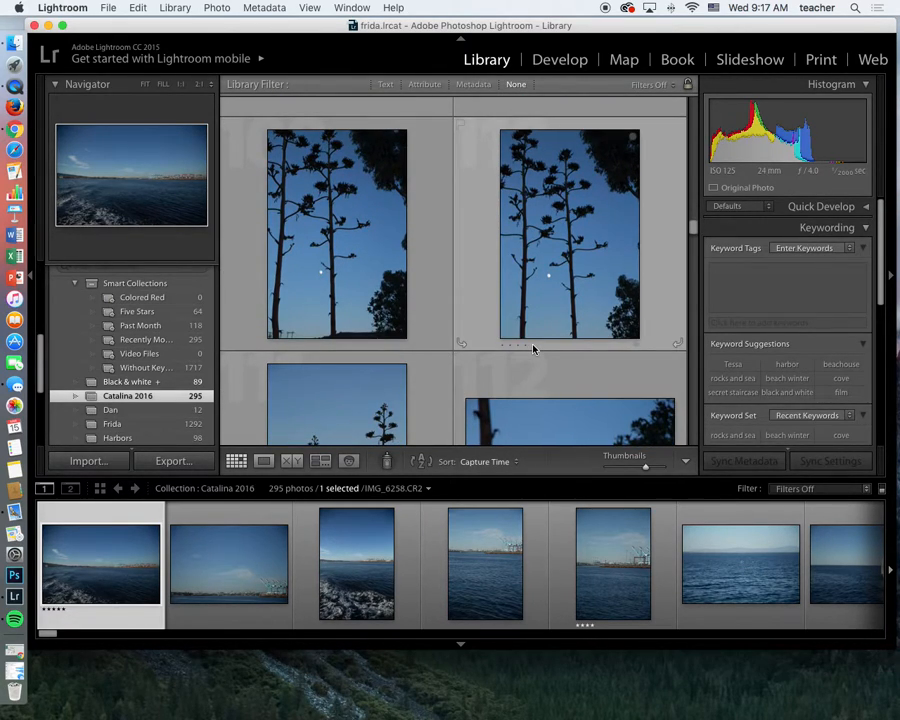
Rate the sunset harbor photo IMG_6449.CR2, number 133 in the collection, five stars.
scroll(533, 347, "down", 5)
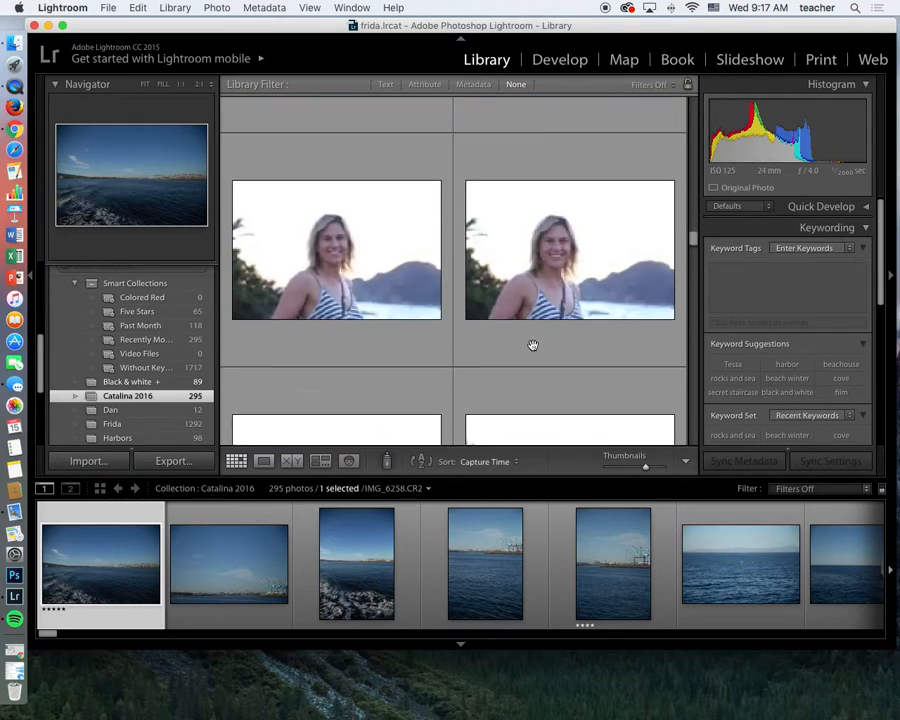
scroll(533, 347, "down", 6)
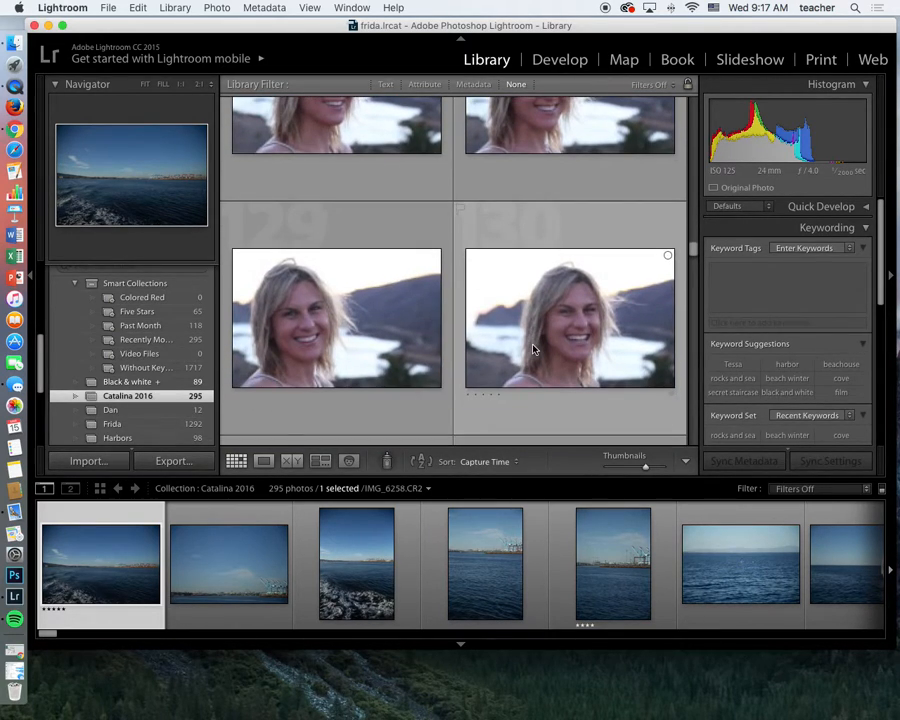
scroll(533, 349, "down", 4)
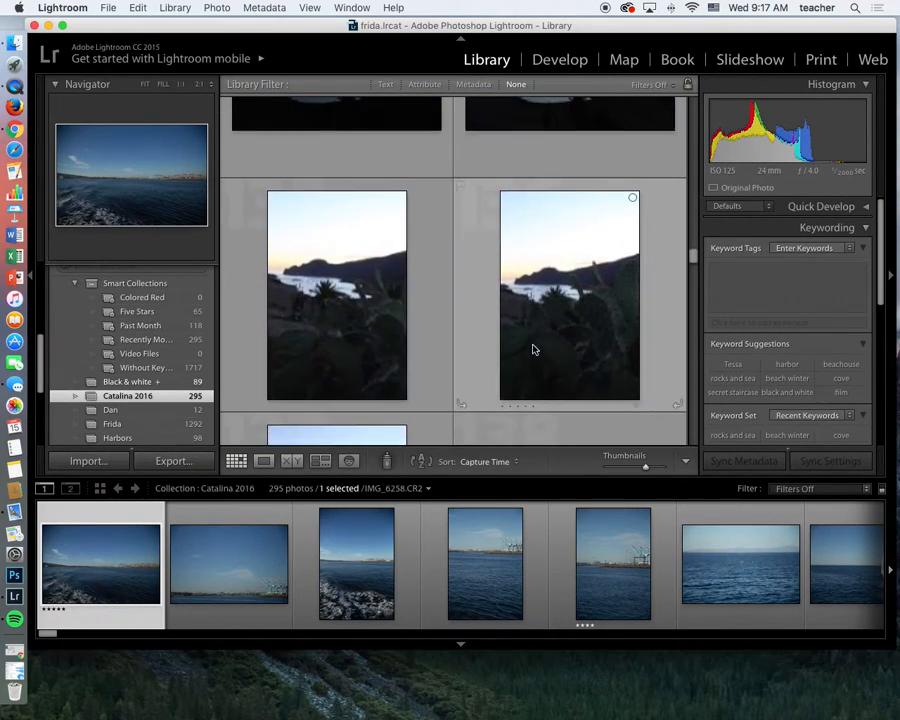
scroll(533, 349, "up", 4)
scroll(533, 349, "down", 3)
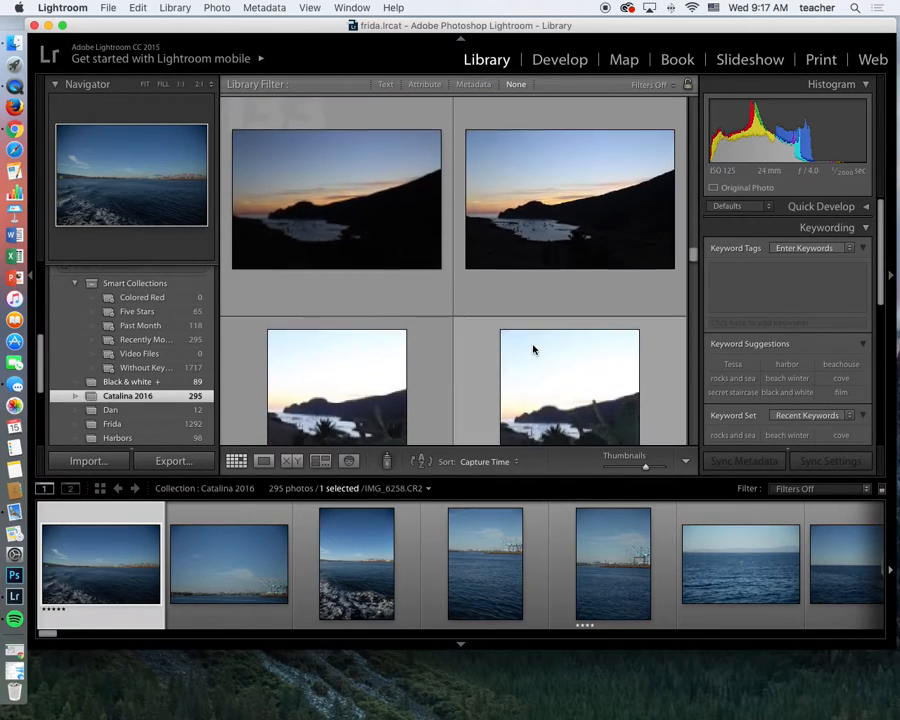
scroll(533, 349, "up", 2)
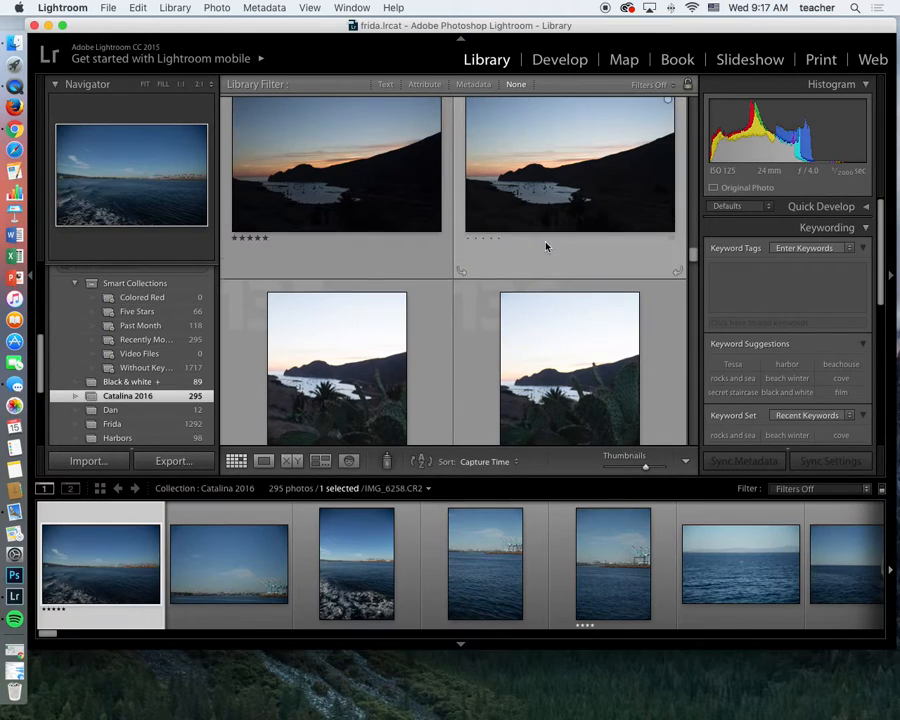
Rate the cactus silhouette photo IMG_6459.CR2 above the harbor five stars.
scroll(546, 246, "down", 3)
scroll(546, 246, "down", 5)
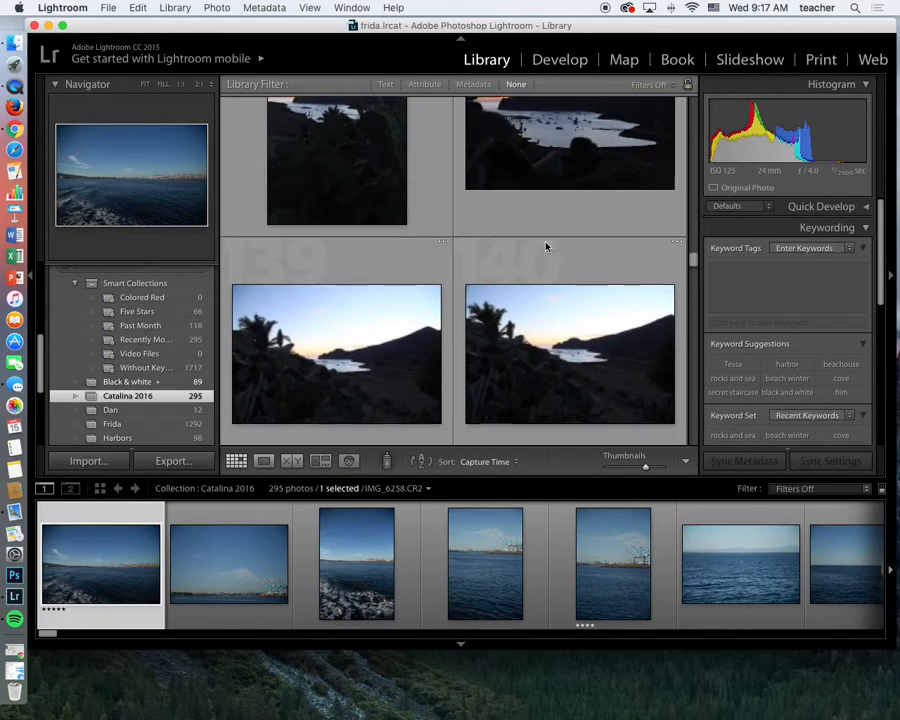
scroll(546, 246, "down", 4)
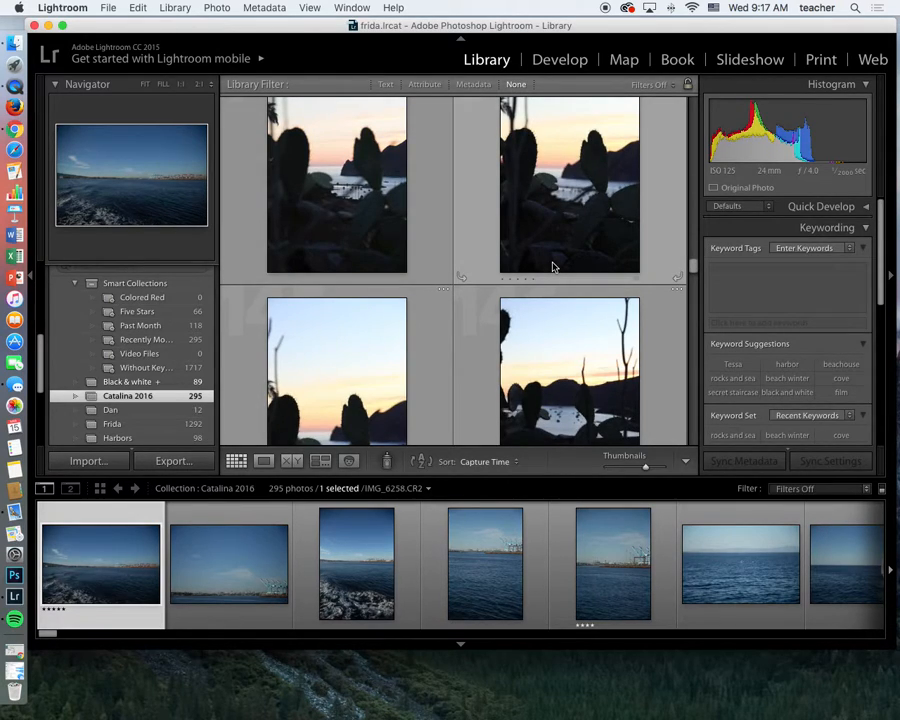
left_click(293, 280)
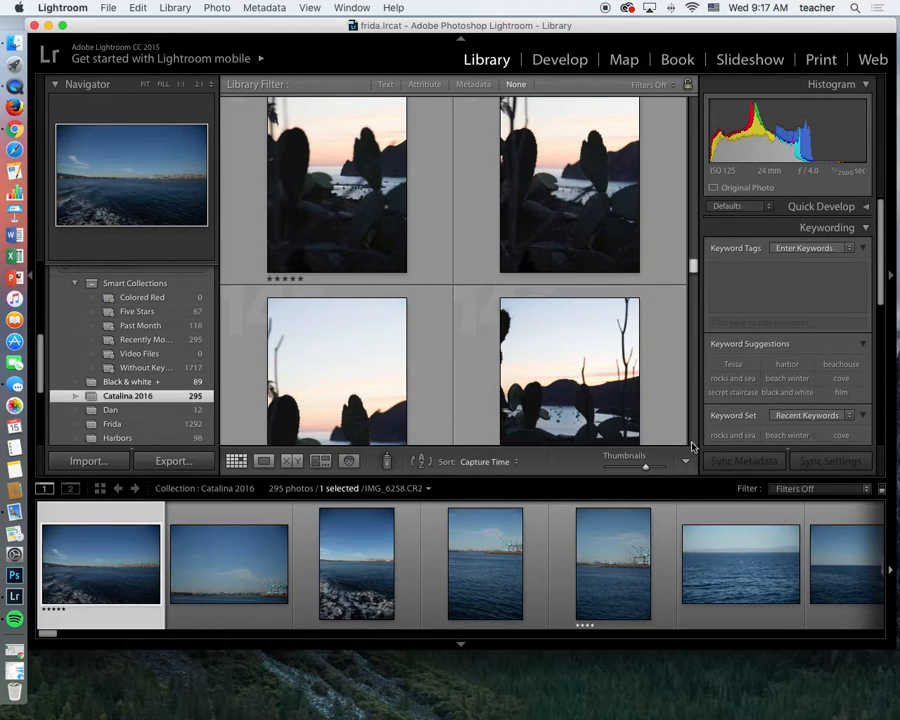
Turn on attribute filtering and limit the collection to photos rated five stars.
left_click(882, 489)
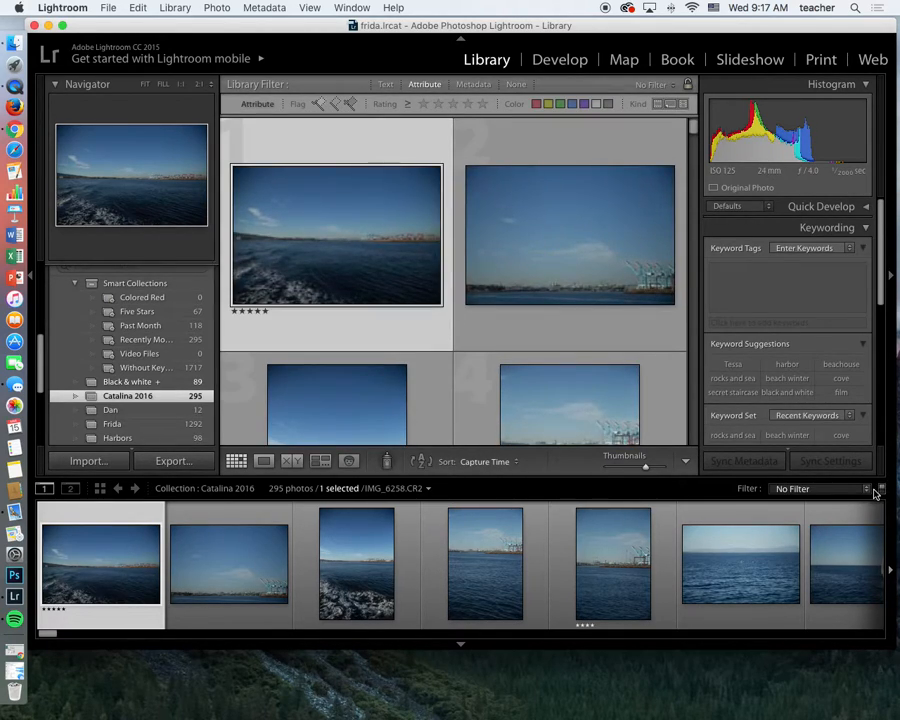
left_click(866, 489)
left_click(866, 489)
left_click(472, 104)
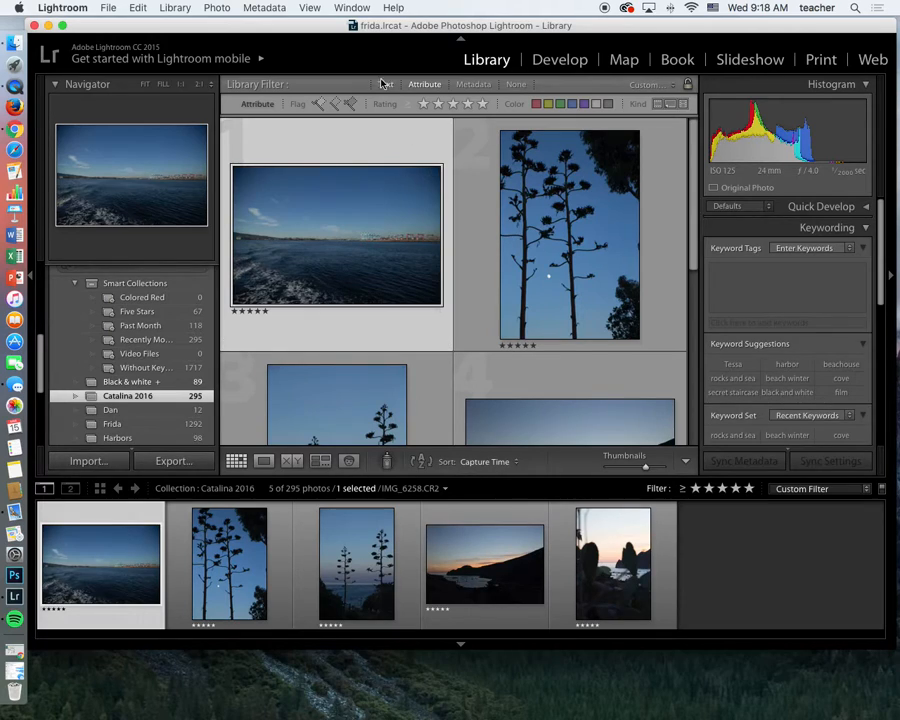
Look through the filtered photos and open the cactus photo IMG_6459.CR2 in the Develop module.
left_click(650, 290)
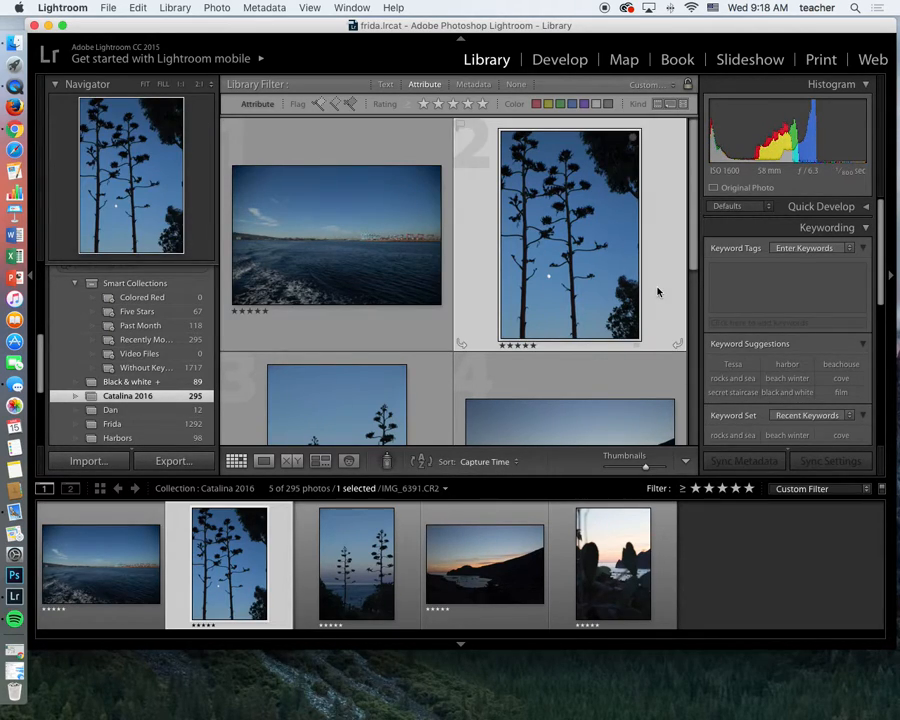
left_click_drag(692, 177, 690, 255)
left_click(634, 213)
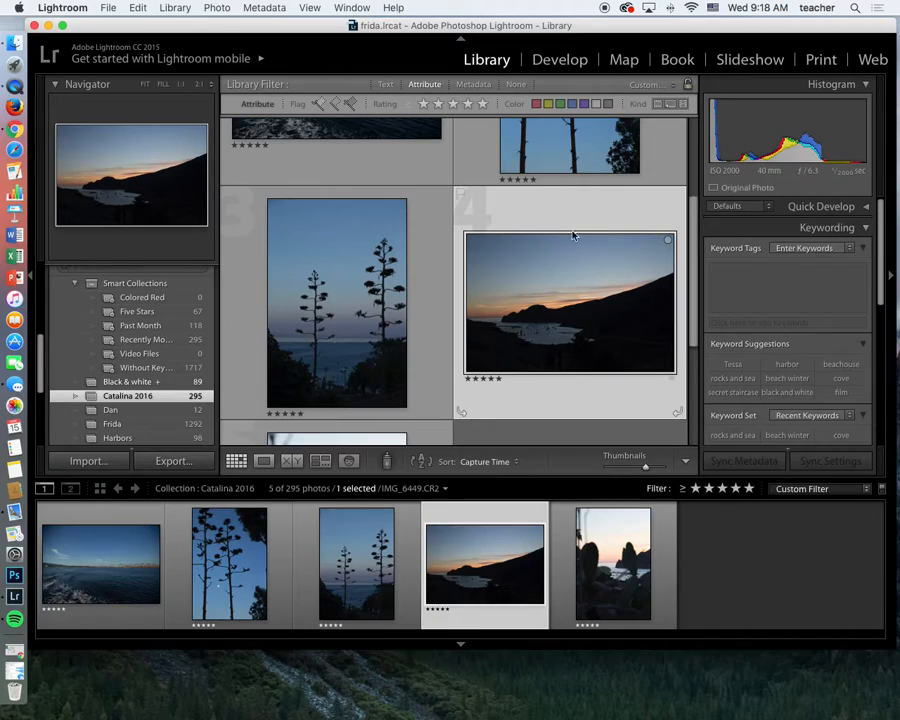
scroll(552, 212, "down", 2)
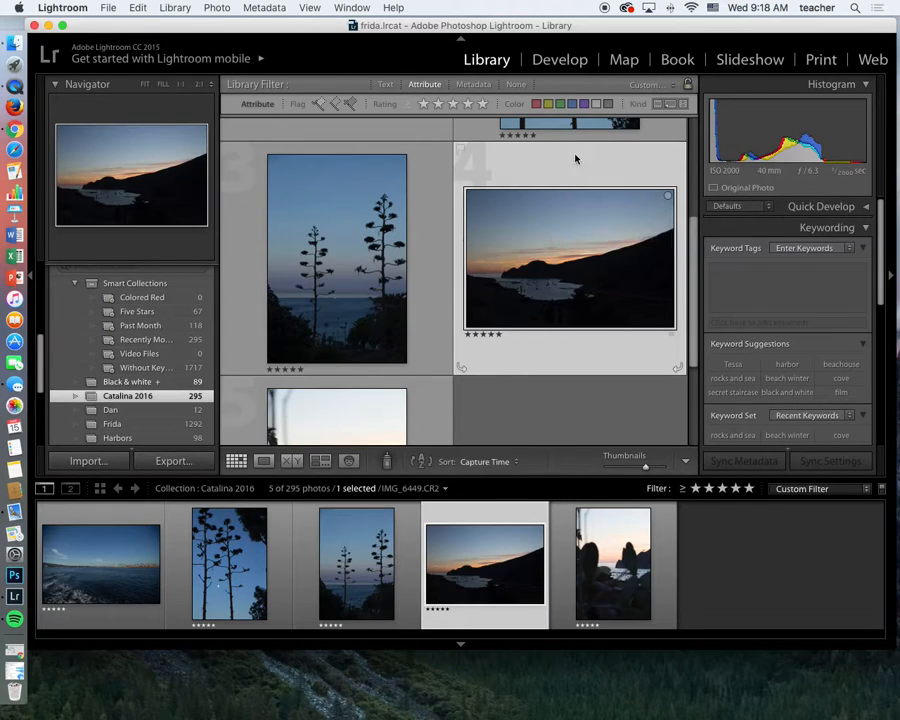
left_click(553, 60)
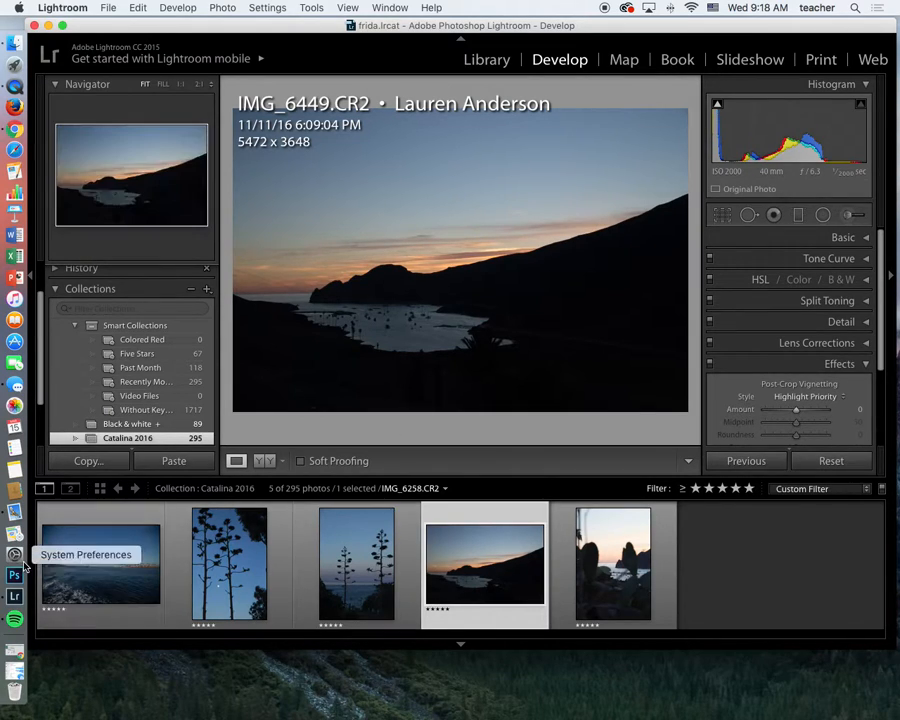
left_click(670, 545)
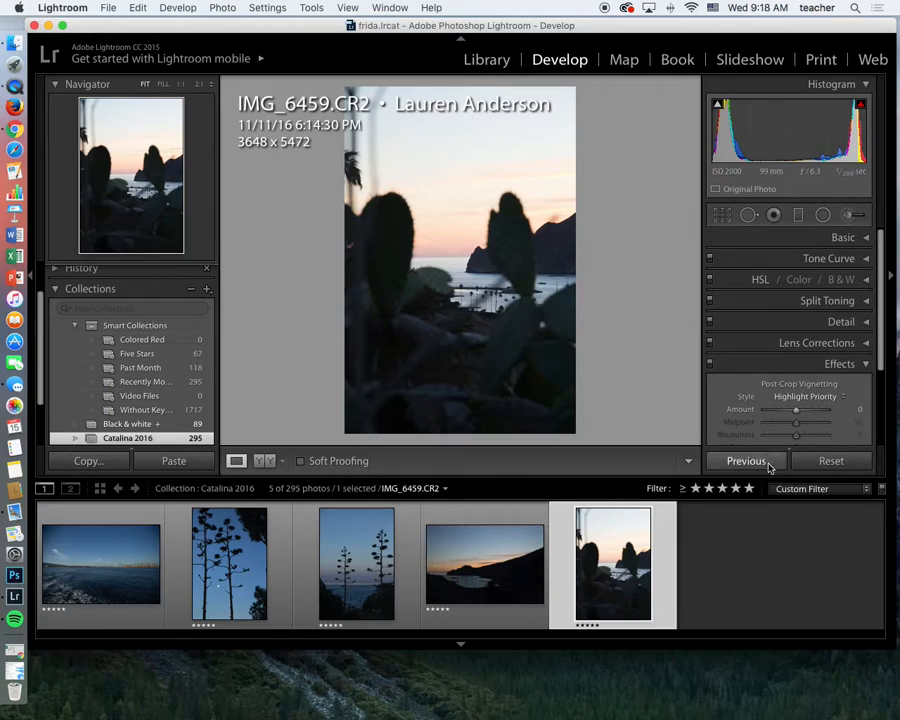
Expand the Basic adjustments and set the cactus photo's exposure to +2.05.
left_click(866, 238)
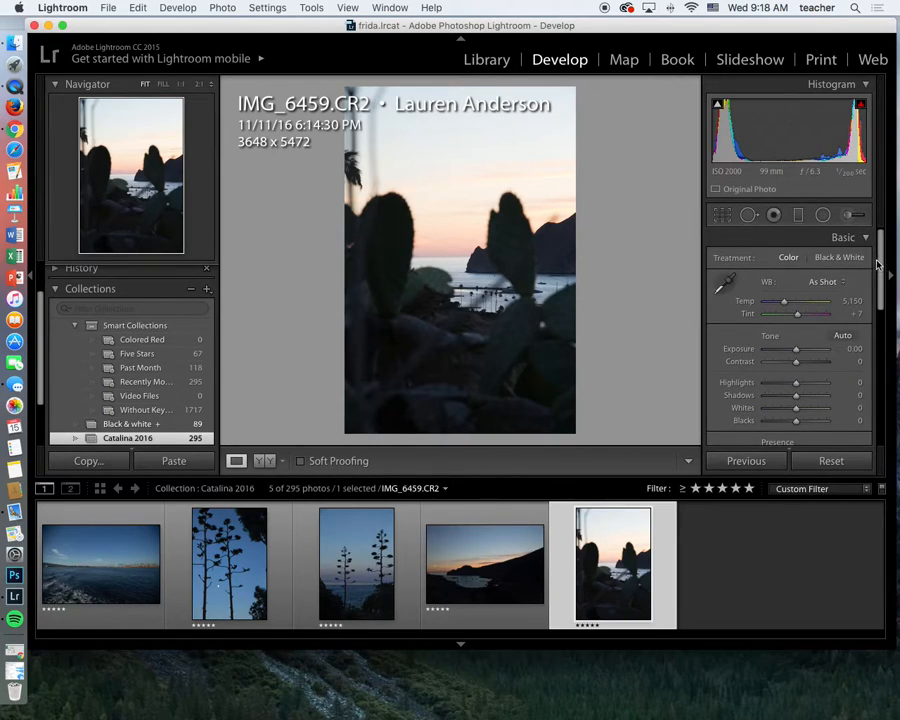
left_click_drag(881, 262, 878, 296)
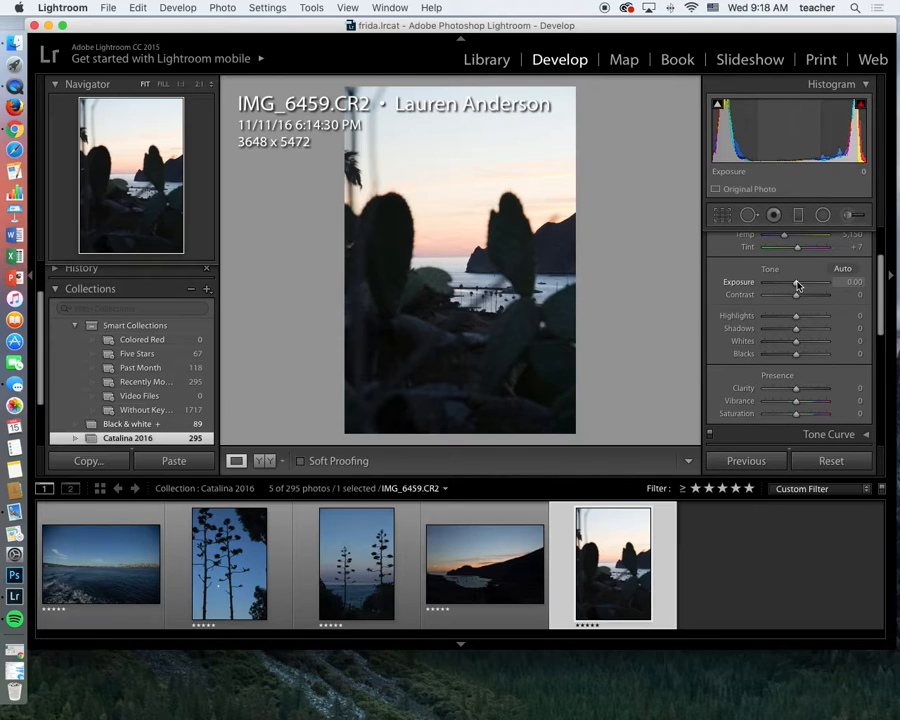
left_click_drag(797, 286, 810, 287)
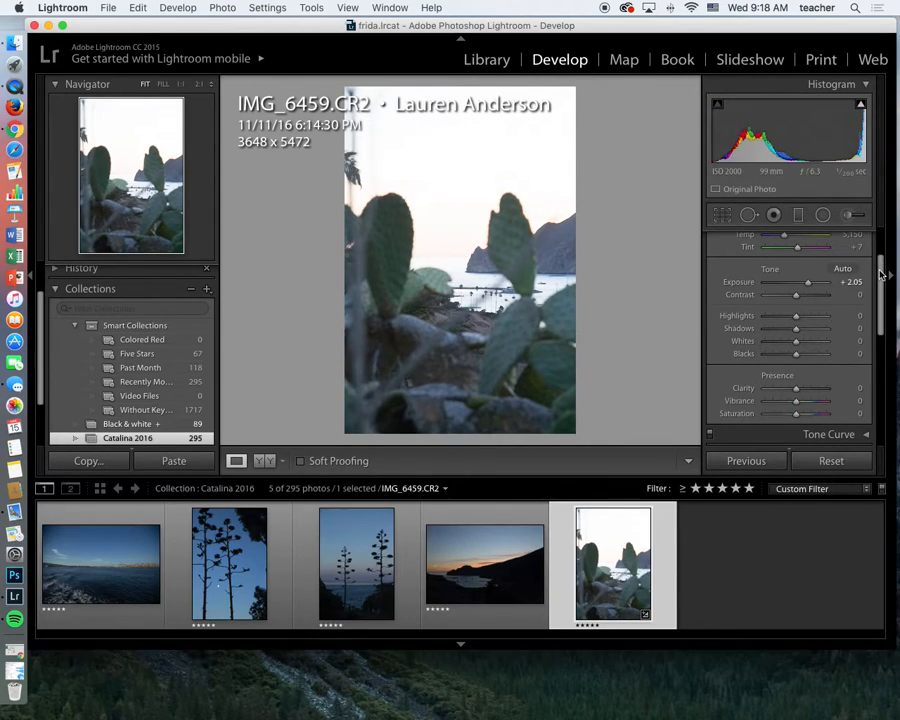
left_click_drag(879, 286, 879, 240)
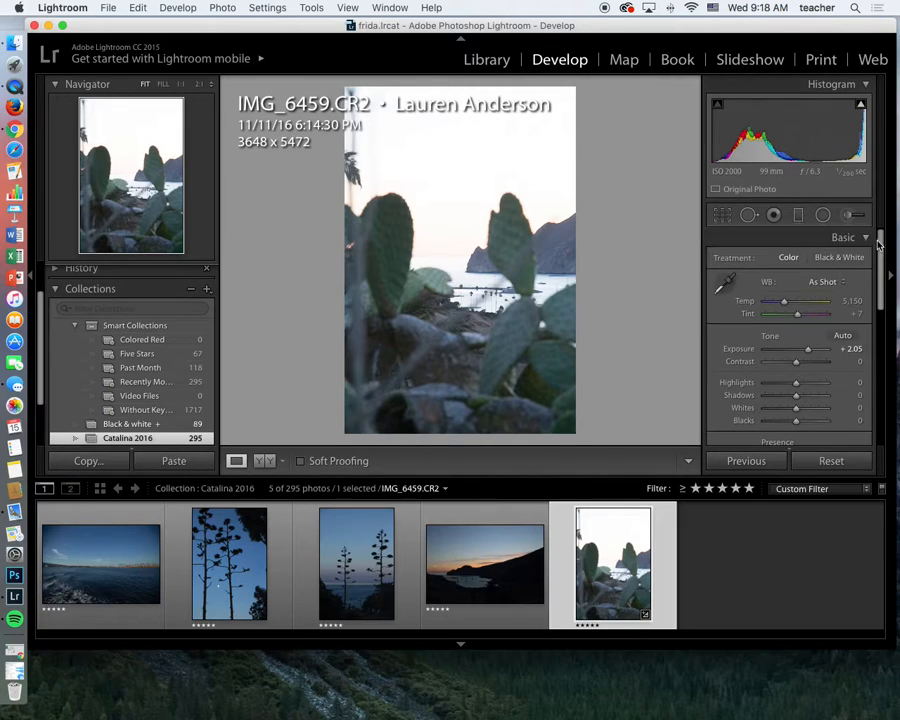
Add a graduated filter from the top of the cactus photo down to the harbor and set its exposure to −4.00.
left_click(799, 217)
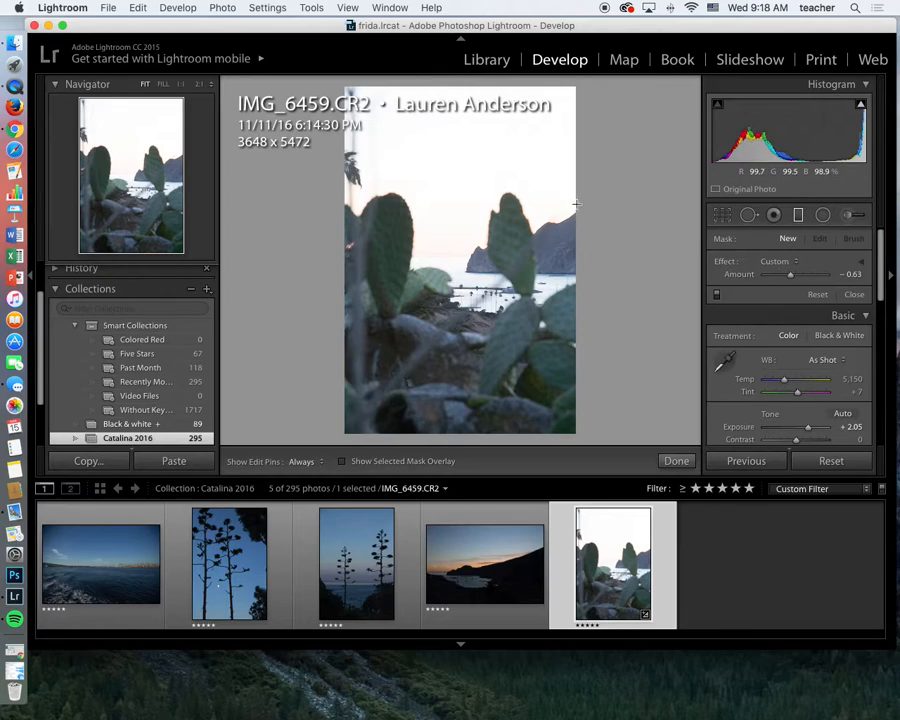
left_click_drag(461, 86, 462, 297)
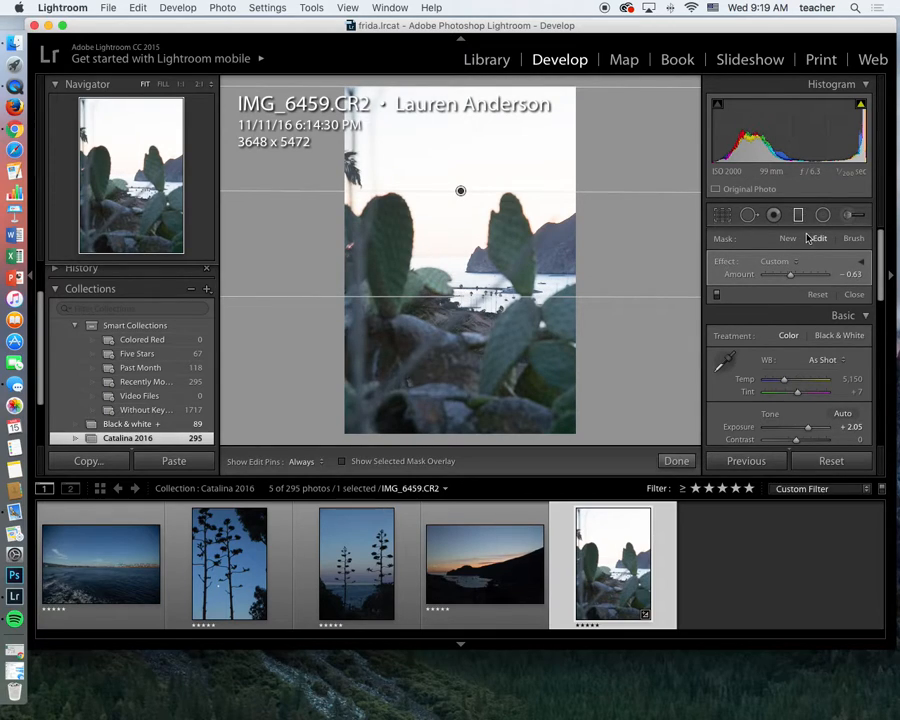
left_click(862, 263)
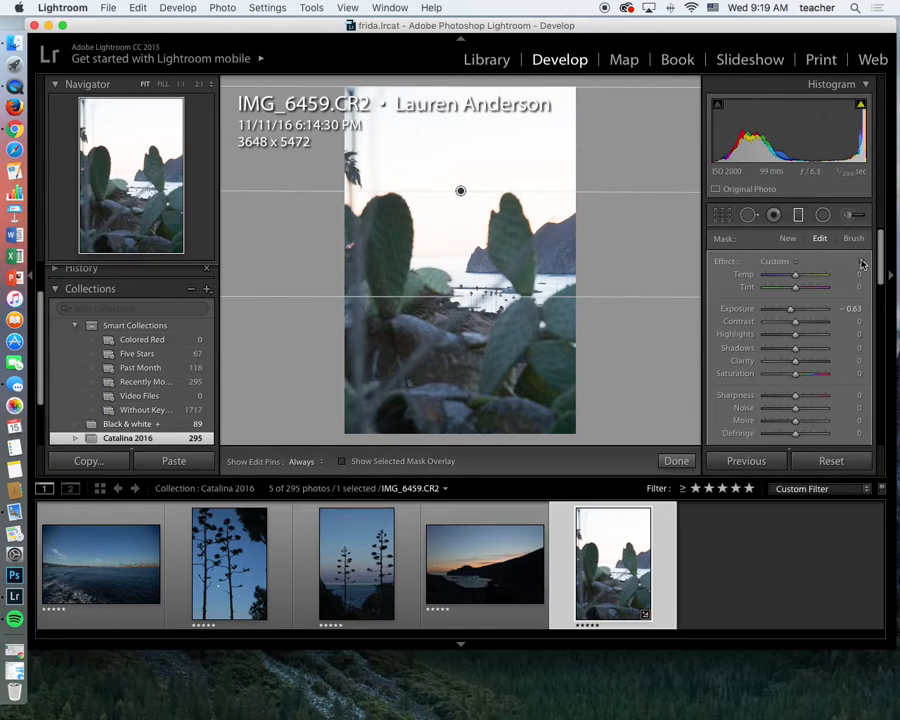
left_click_drag(792, 312, 751, 313)
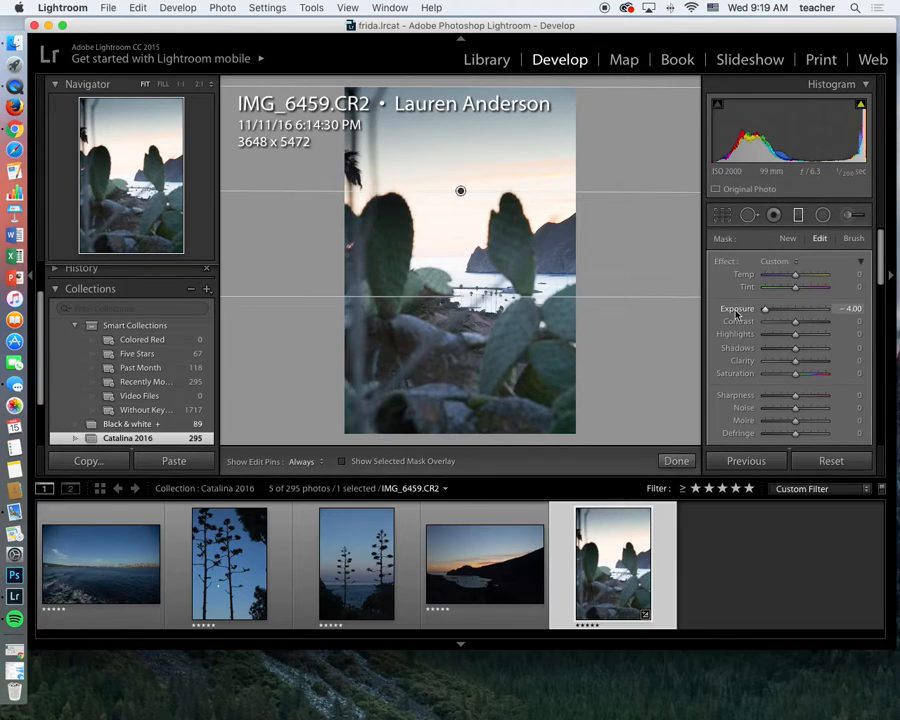
Move the graduated filter lower so its center sits just above the horizon, and close the filter.
left_click_drag(461, 191, 455, 241)
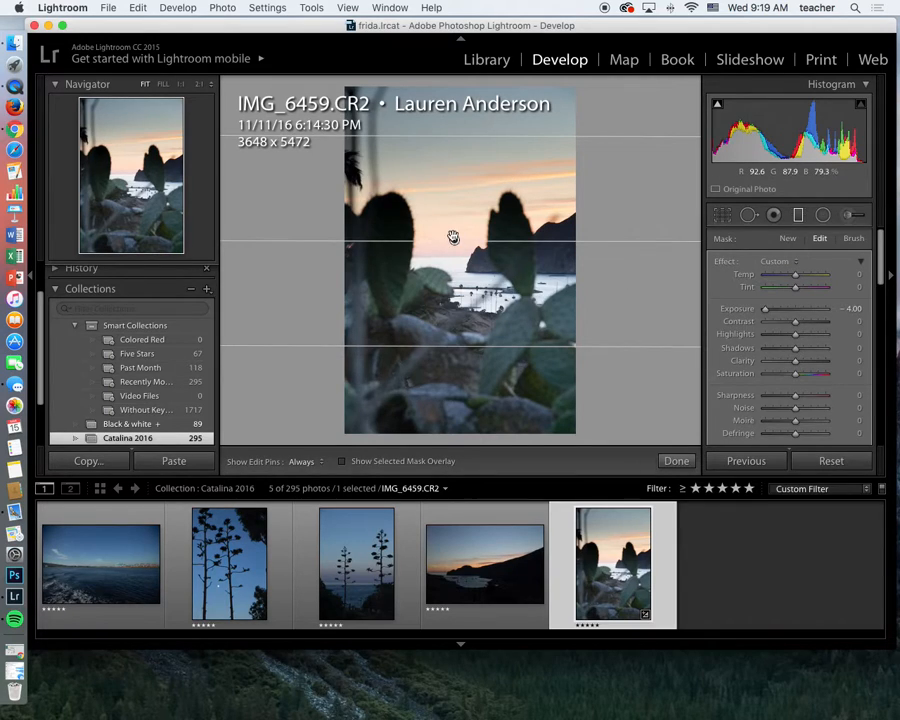
mouse_move(454, 238)
left_mouse_down()
mouse_move(453, 215)
mouse_move(454, 226)
left_mouse_up()
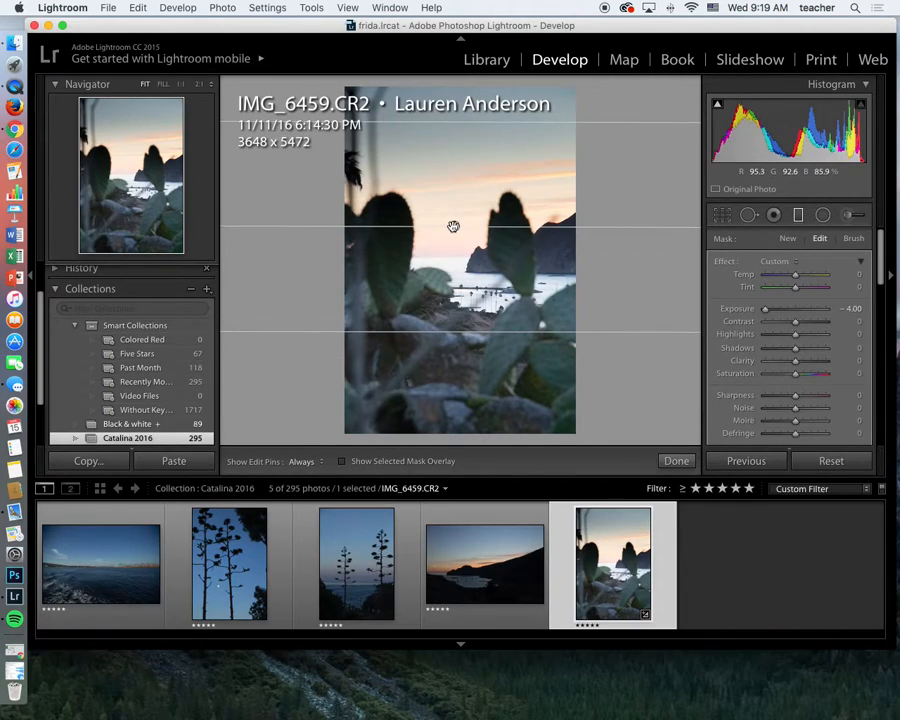
left_click(862, 262)
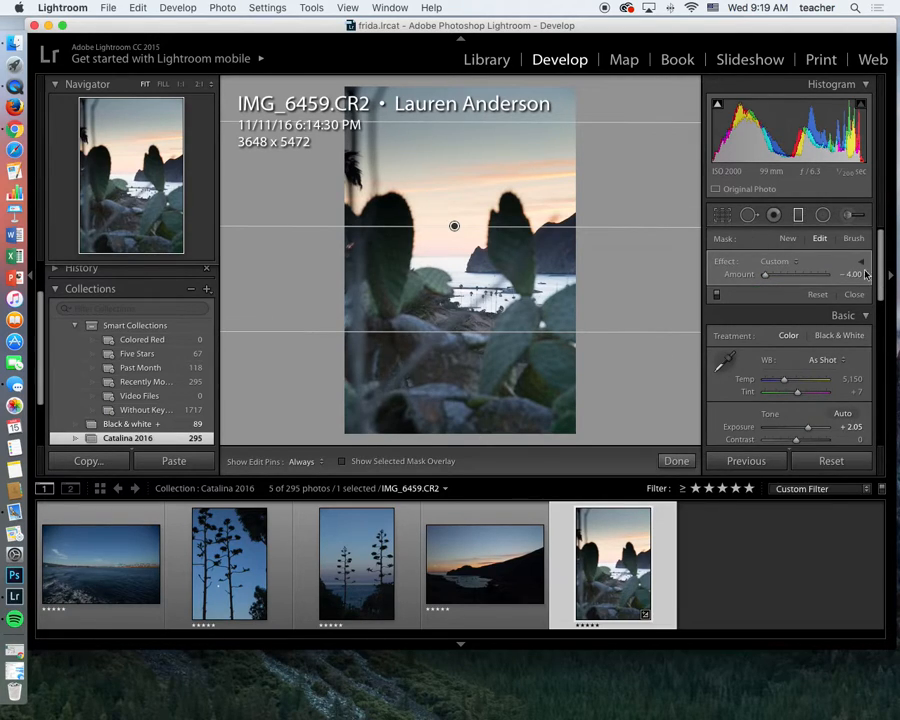
left_click(855, 295)
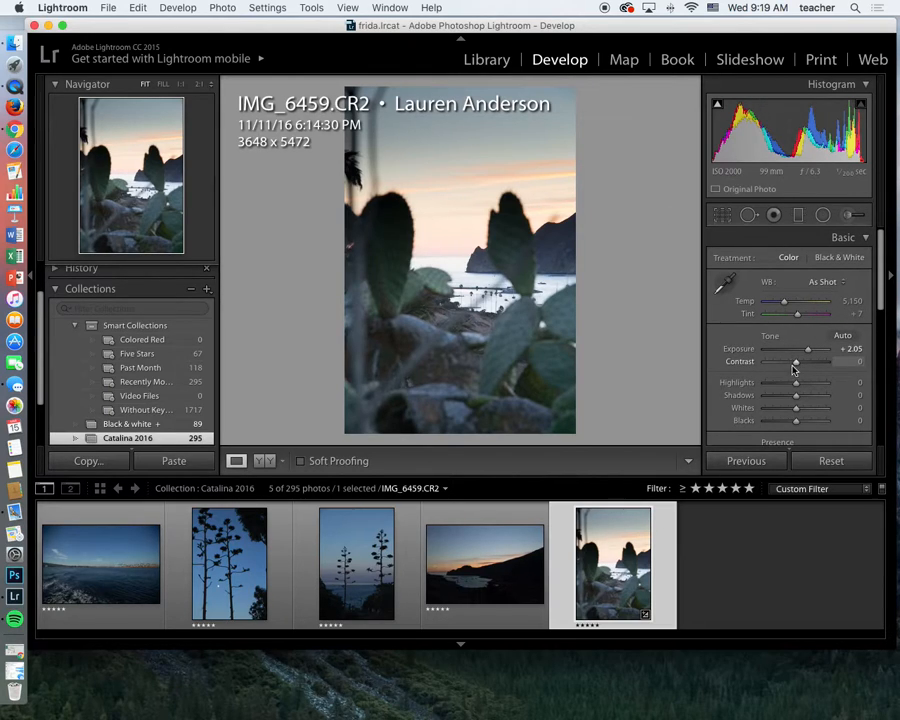
Set the cactus photo's contrast to +14, highlights to −66 and shadows to +22.
mouse_move(798, 369)
left_mouse_down()
mouse_move(820, 364)
mouse_move(756, 369)
mouse_move(853, 374)
mouse_move(761, 363)
mouse_move(802, 372)
left_mouse_up()
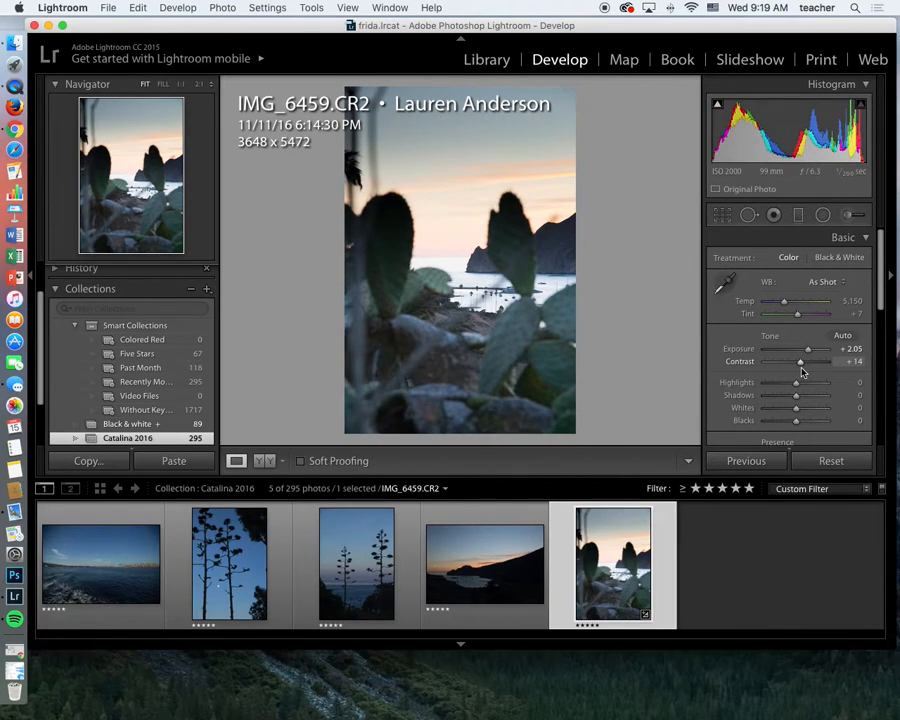
left_click(858, 364)
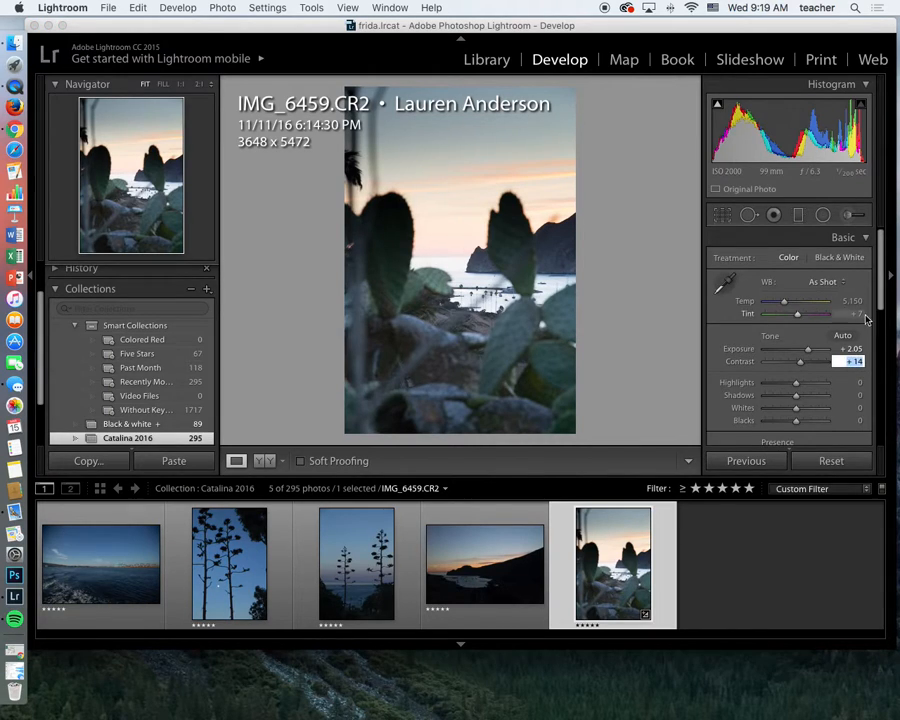
scroll(808, 285, "down", 5)
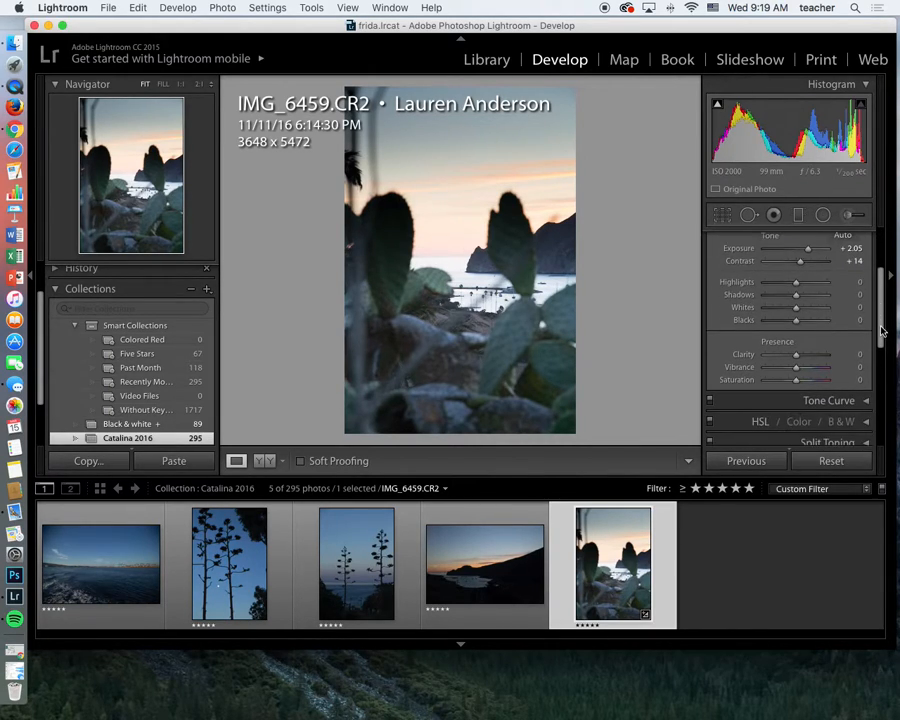
left_click_drag(797, 287, 778, 291)
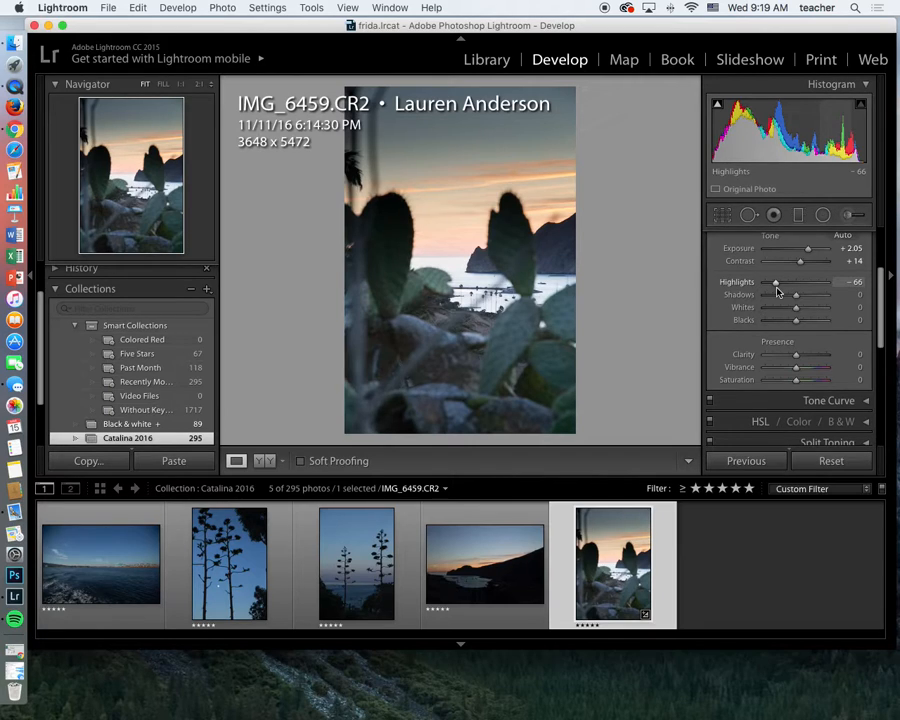
scroll(790, 300, "up", 1)
left_click_drag(796, 303, 802, 308)
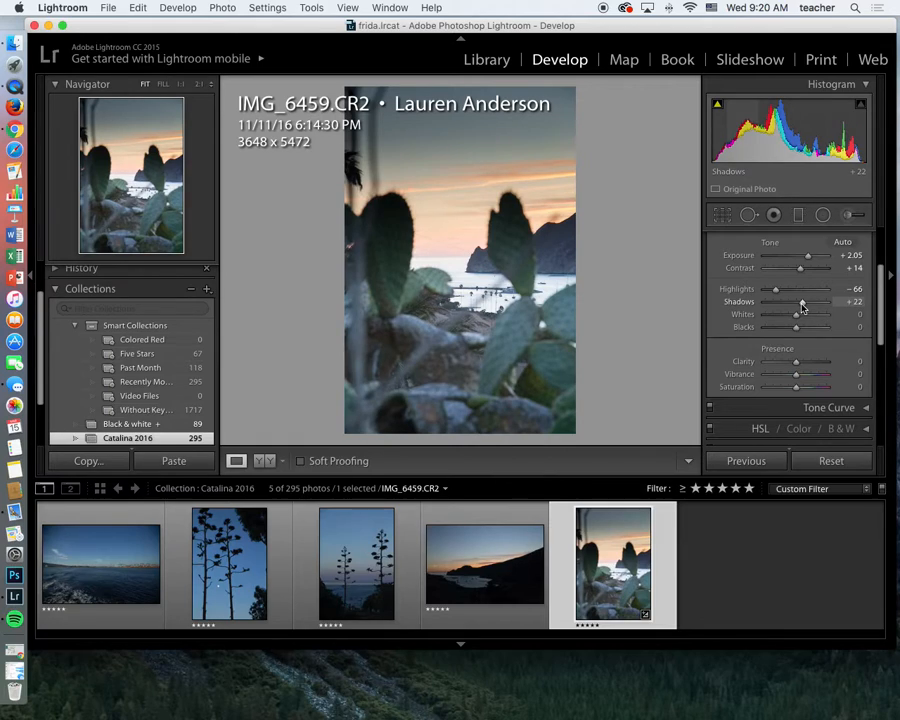
Set the photo's vibrance to +49 and saturation to +21.
scroll(803, 308, "down", 1)
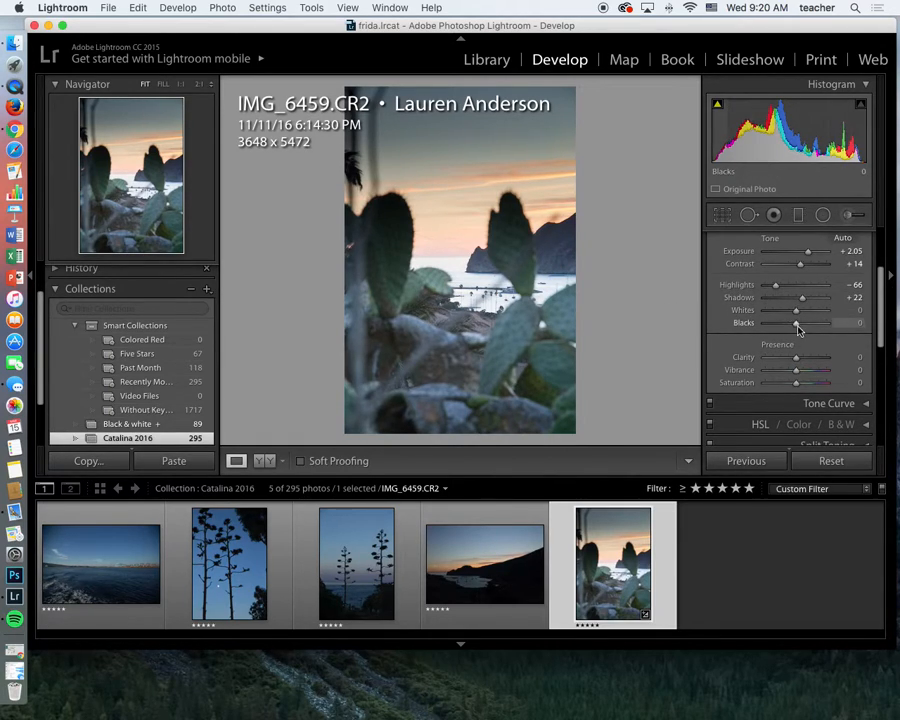
left_click_drag(797, 373, 812, 376)
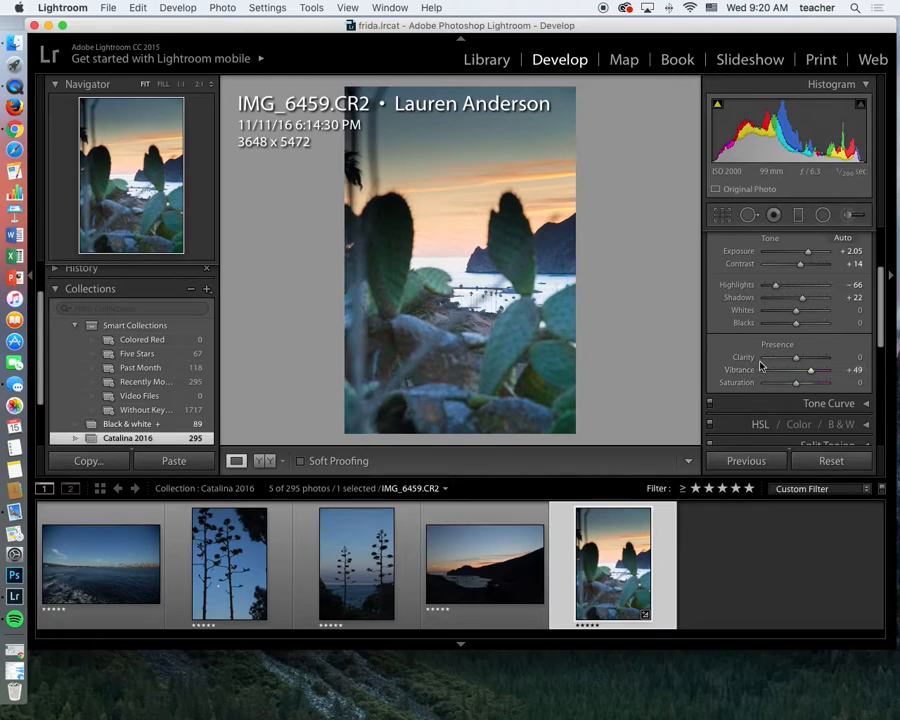
left_click_drag(797, 387, 827, 389)
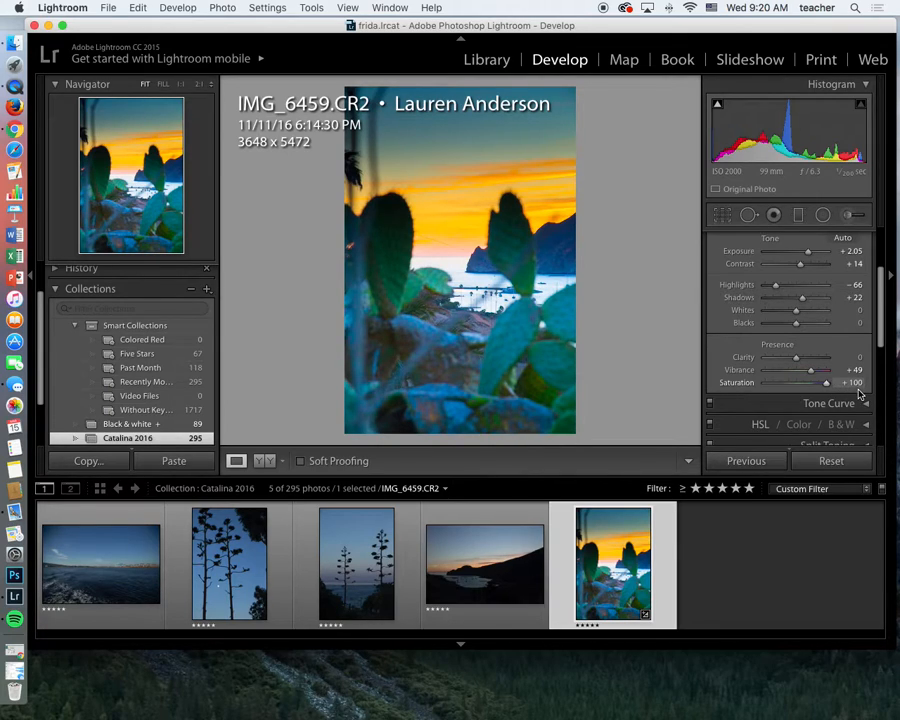
left_click_drag(836, 395, 803, 392)
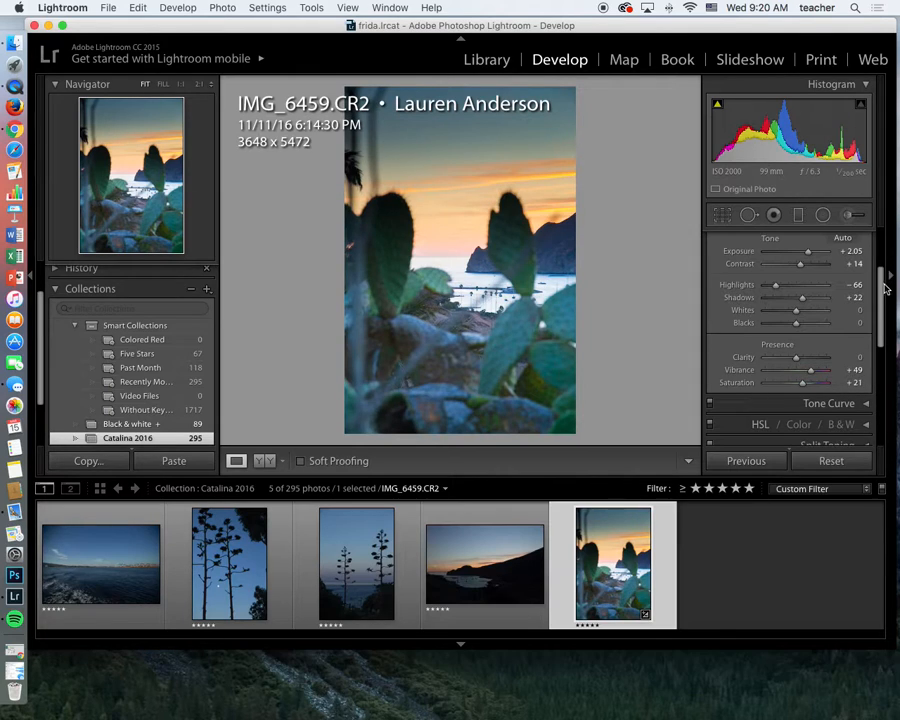
Darken the photo's edges with a post-crop vignette amount of −11 and collapse the Effects settings.
left_click_drag(883, 291, 880, 396)
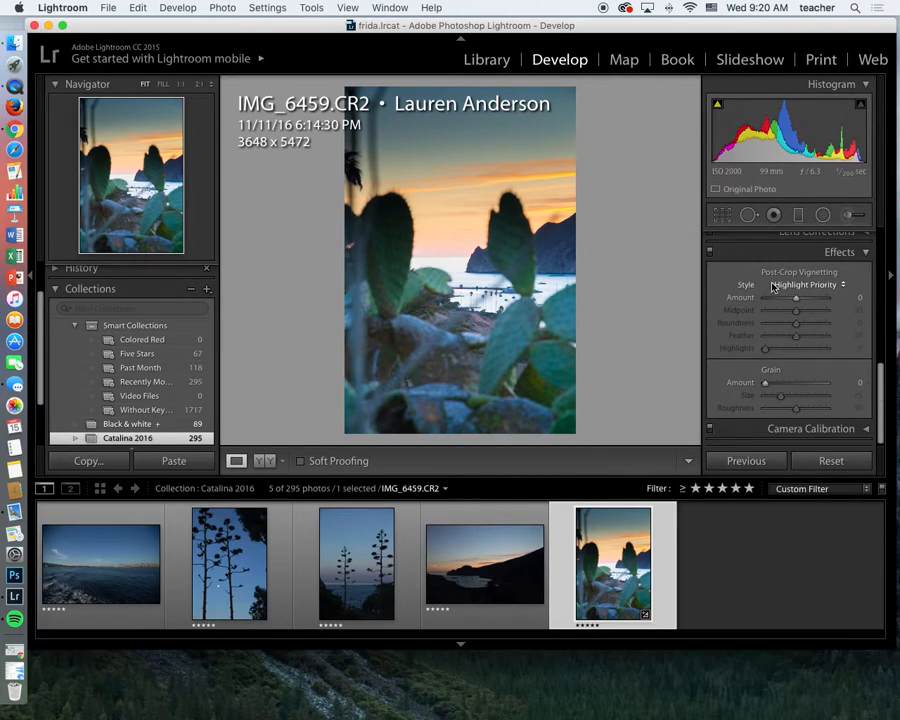
mouse_move(796, 298)
left_mouse_down()
mouse_move(783, 300)
mouse_move(826, 299)
mouse_move(775, 300)
mouse_move(800, 303)
left_mouse_up()
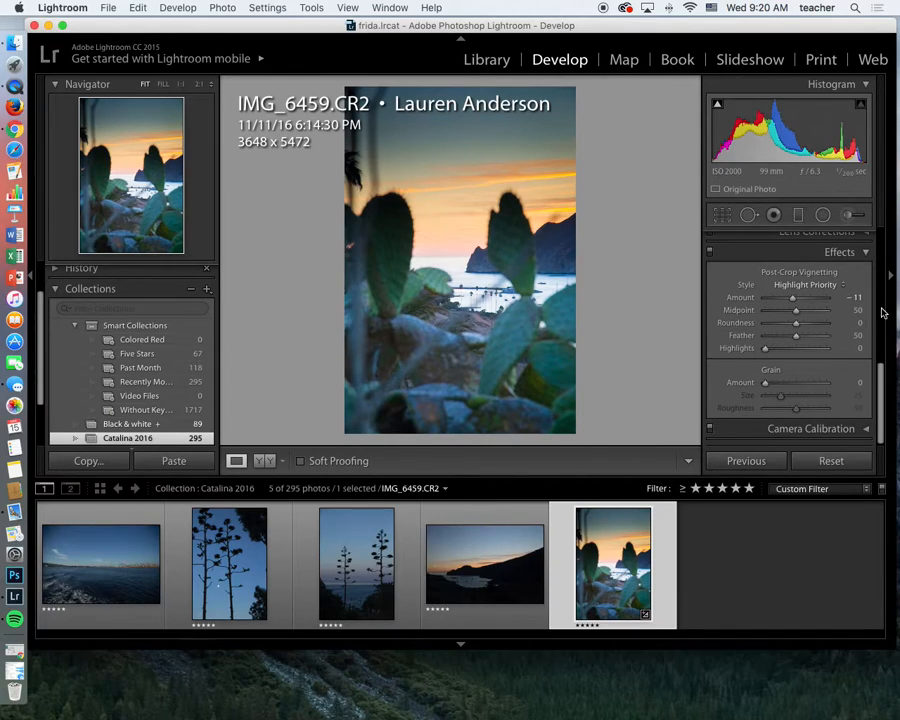
left_click(866, 253)
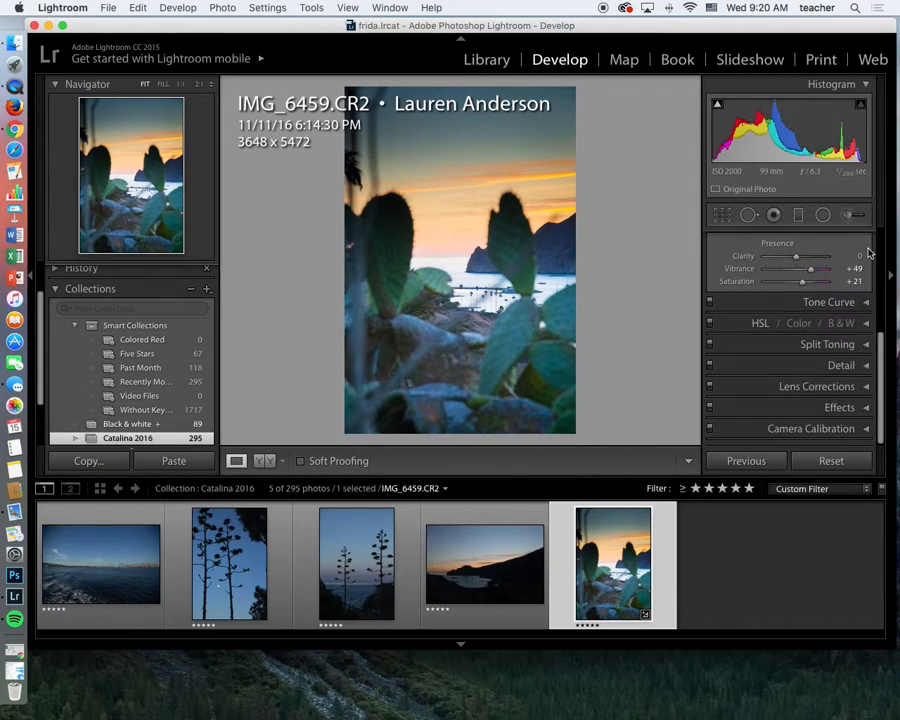
Shape the RGB tone curve with a highlight point at about 86.3 / 79.6 % and a shadow point at about 13.3 / 15.7 %.
left_click_drag(884, 358, 884, 251)
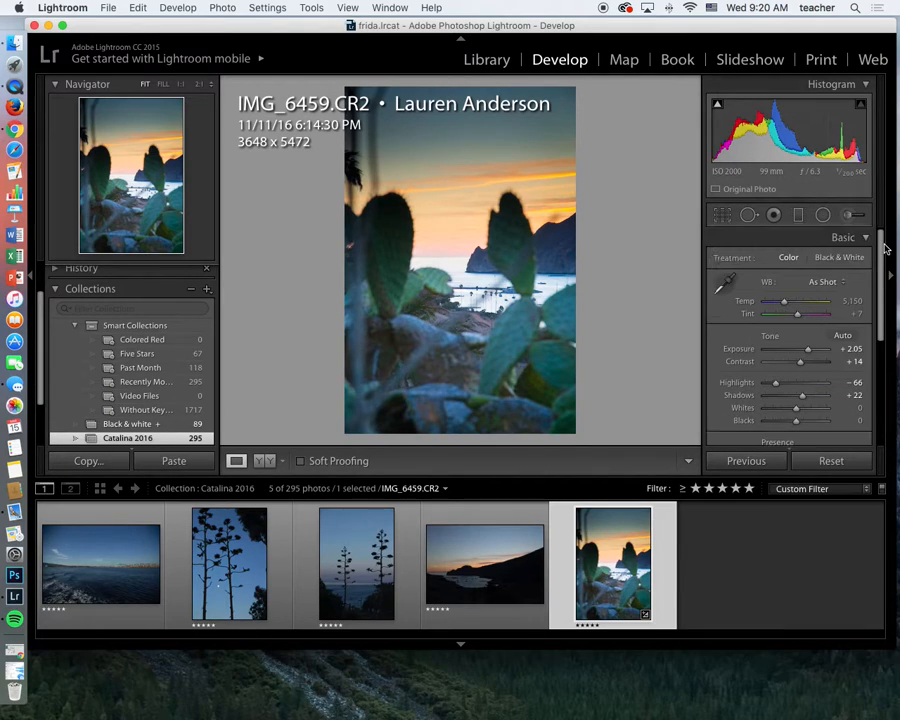
left_click(865, 237)
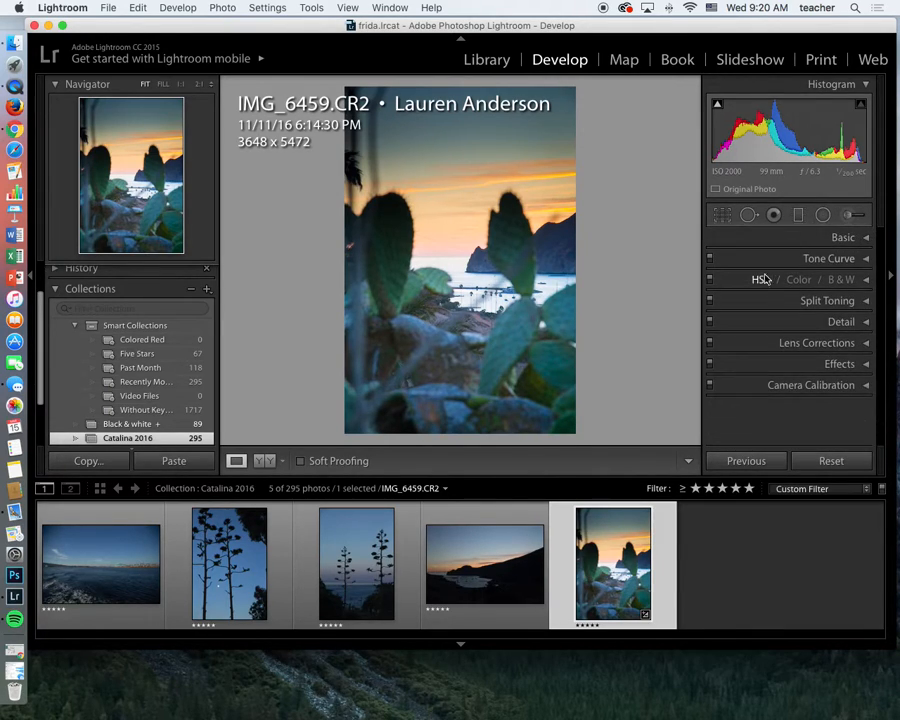
left_click(866, 258)
left_click_drag(809, 312, 805, 310)
left_click_drag(745, 378, 747, 376)
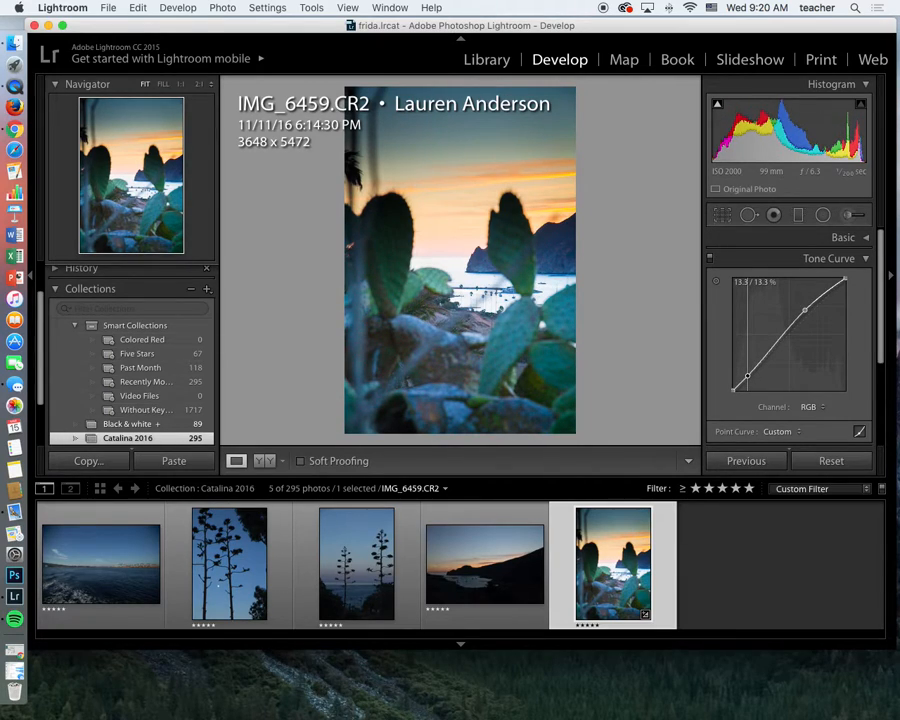
left_click_drag(805, 311, 829, 300)
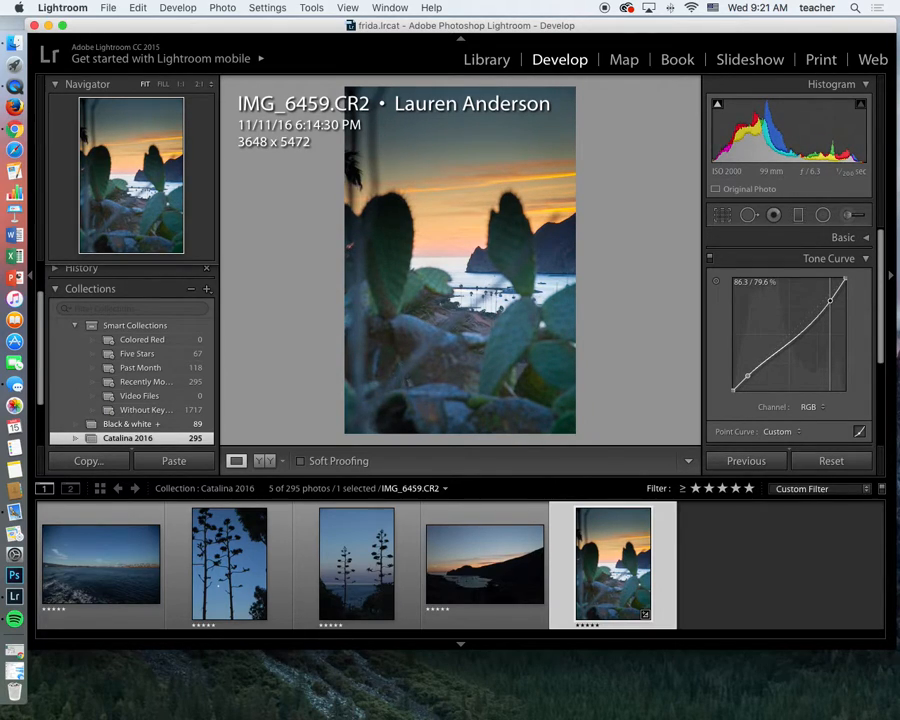
left_click_drag(745, 376, 746, 373)
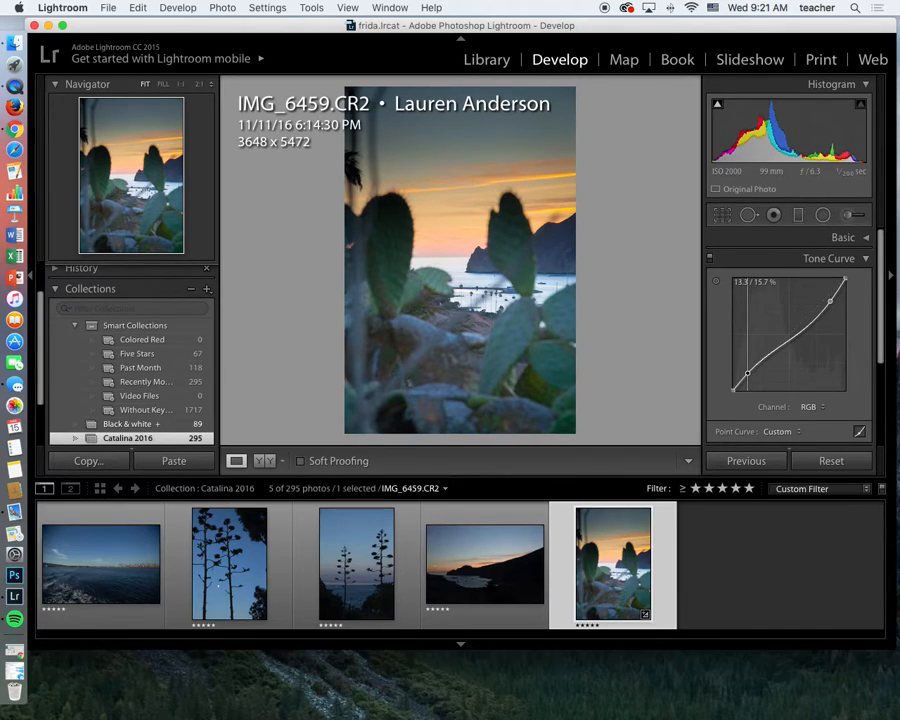
left_click(867, 260)
Raise the photo's contrast to +28 in the Basic adjustments and collapse them.
left_click(866, 237)
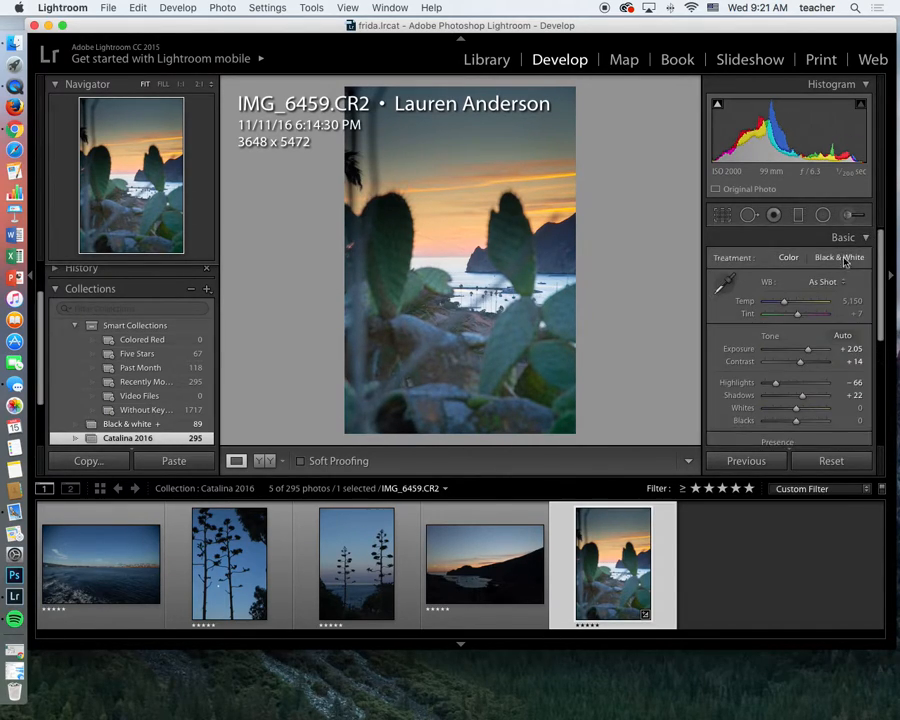
left_click_drag(795, 364, 807, 366)
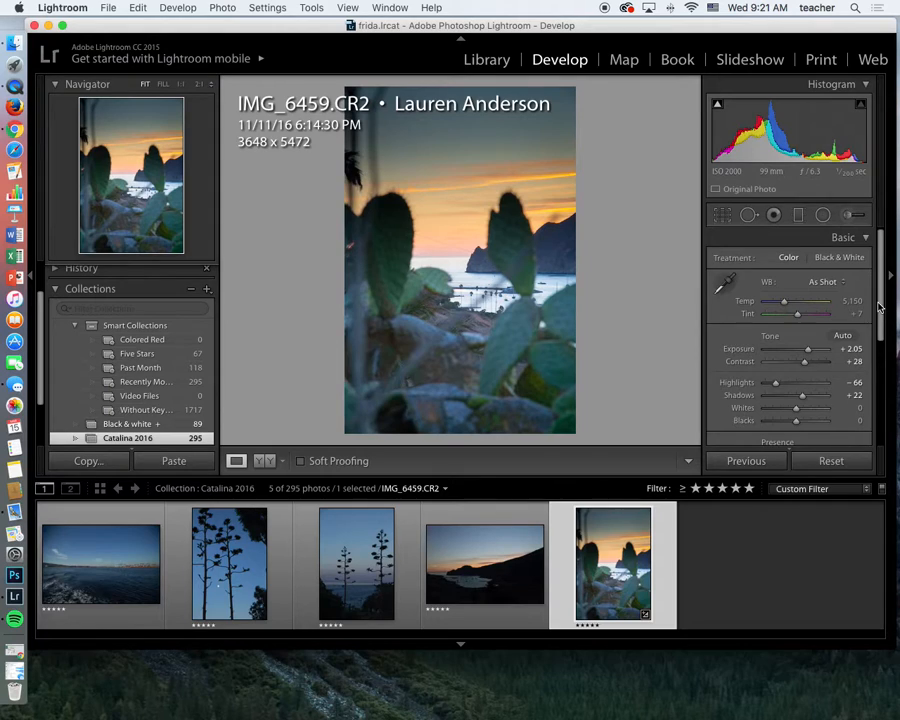
scroll(880, 307, "down", 6)
scroll(875, 280, "up", 6)
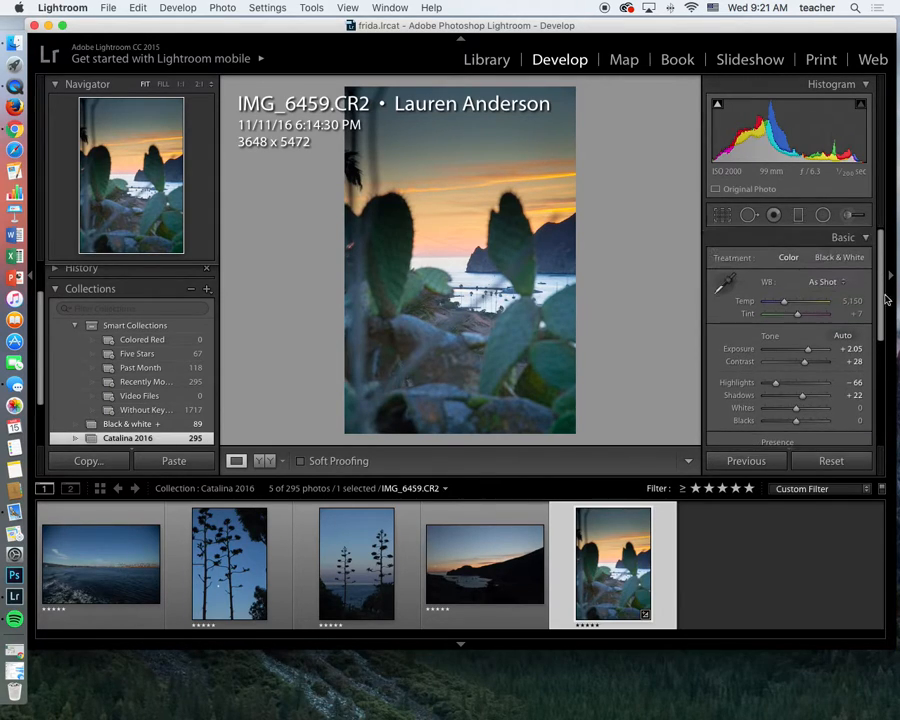
left_click(865, 237)
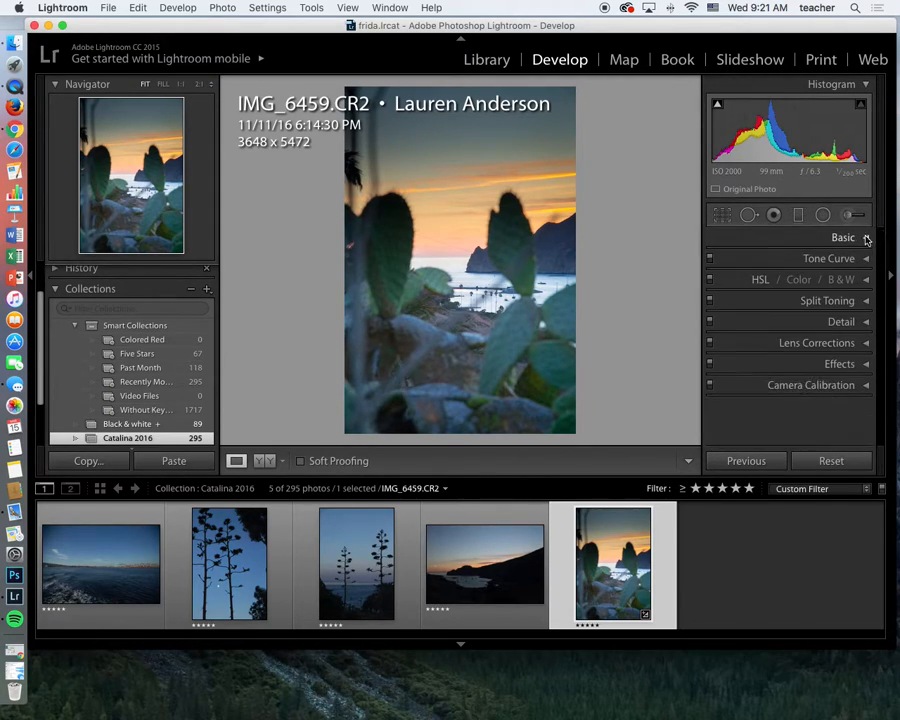
Center the Detail preview on the palm tree and set sharpening amount to 91 and sharpening detail to 20.
left_click(869, 321)
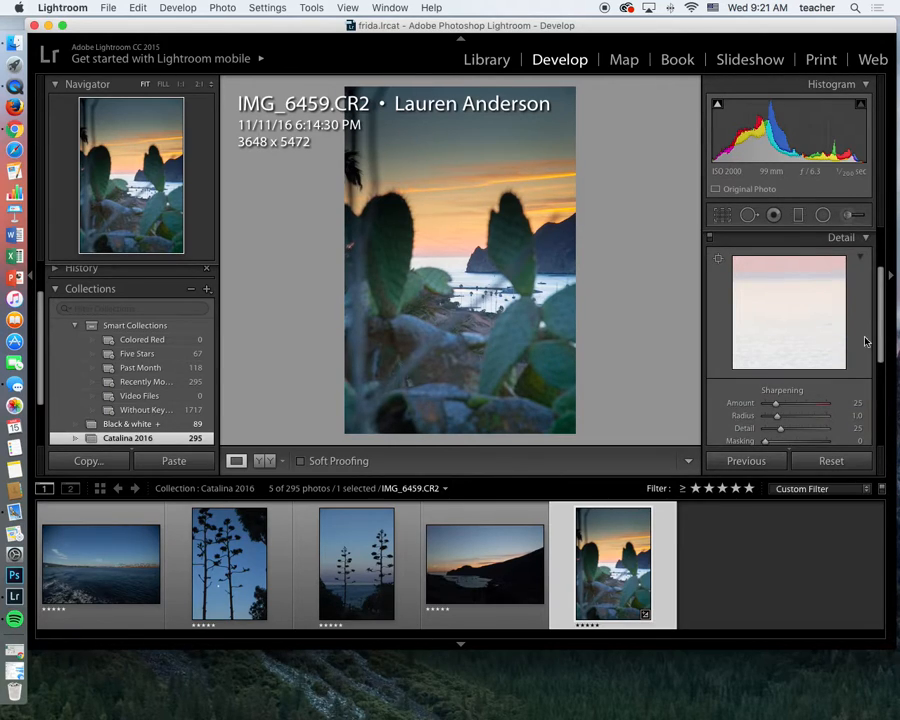
left_click_drag(797, 315, 816, 315)
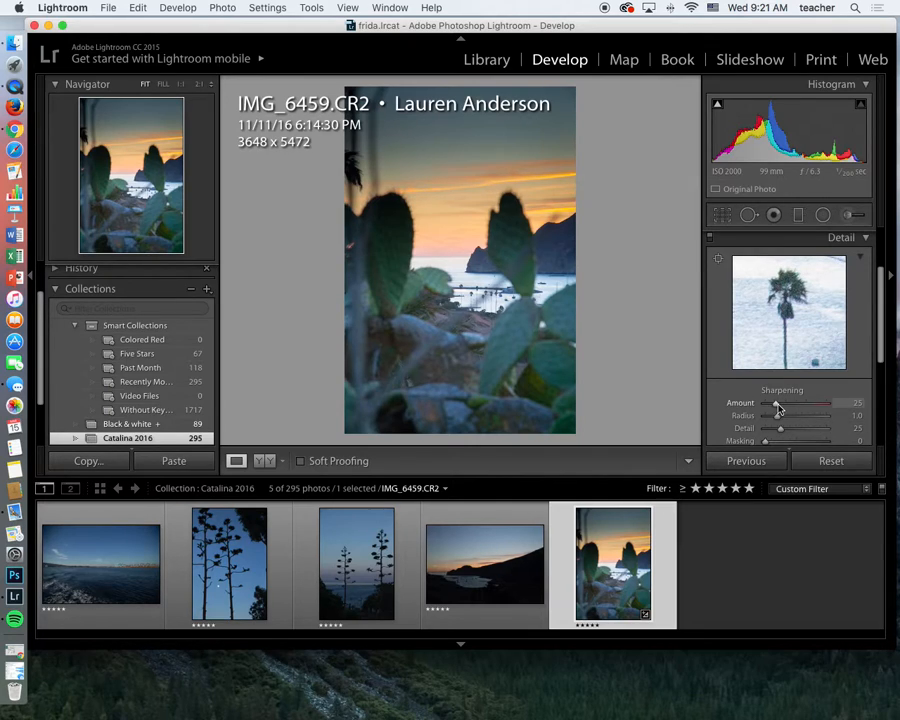
left_click_drag(781, 406, 829, 406)
left_click_drag(853, 406, 800, 408)
mouse_move(880, 315)
left_mouse_down()
mouse_move(880, 345)
mouse_move(883, 326)
left_mouse_up()
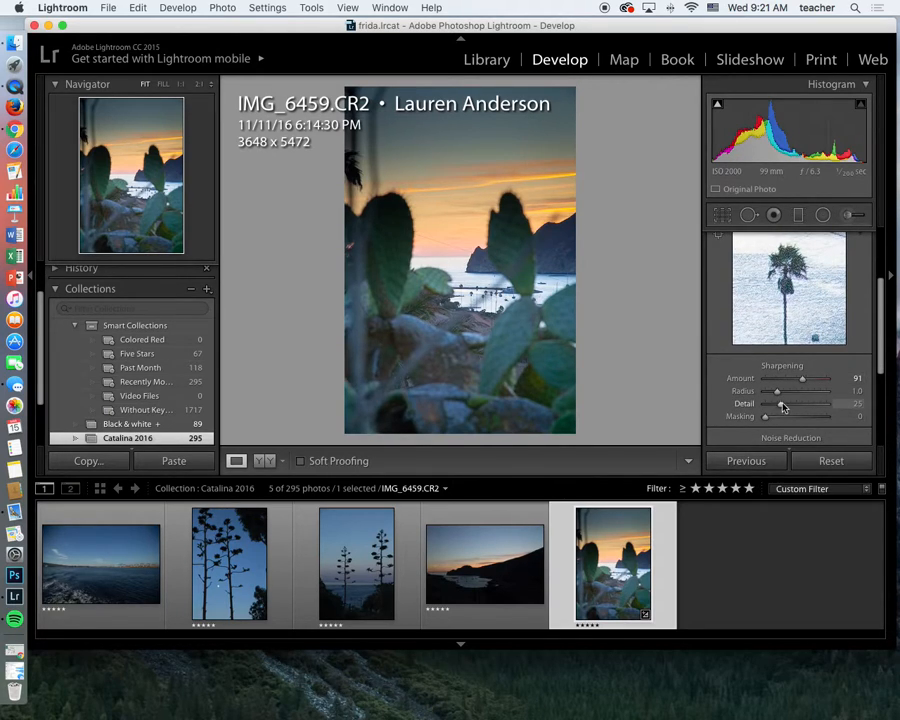
mouse_move(782, 409)
left_mouse_down()
mouse_move(811, 407)
mouse_move(779, 410)
left_mouse_up()
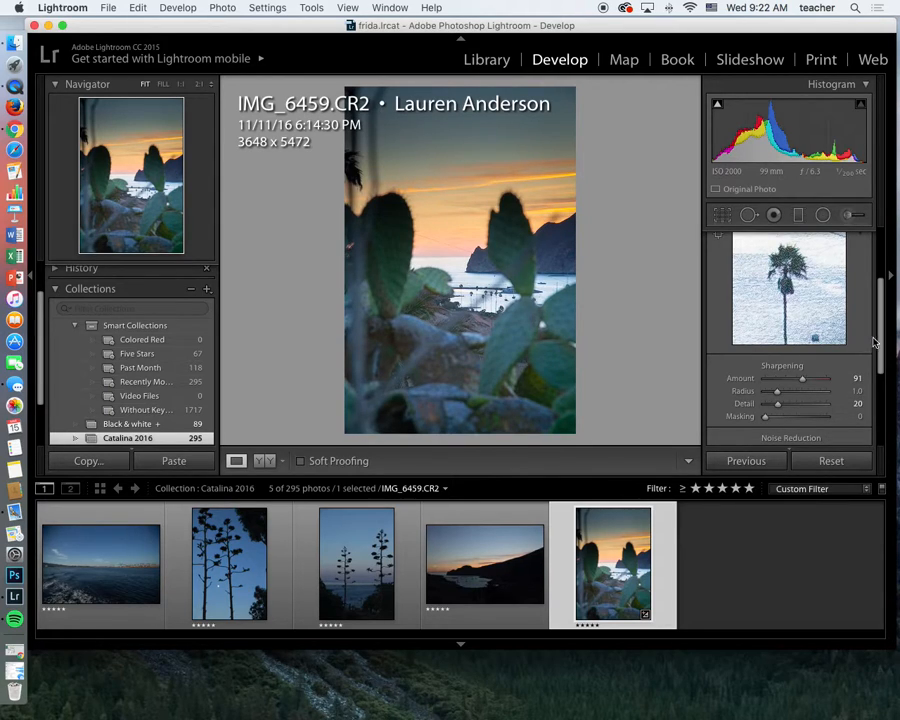
Enlarge the program window and set the luminance noise reduction to 88.
left_click_drag(882, 343, 882, 358)
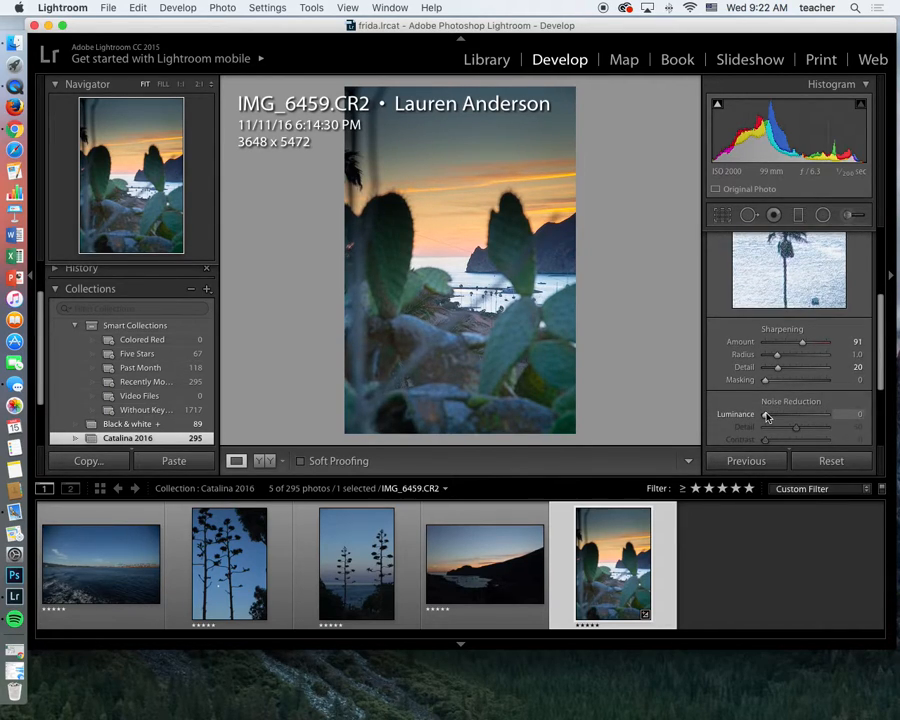
left_click_drag(887, 646, 898, 710)
left_click_drag(885, 458, 884, 424)
left_click_drag(770, 467, 810, 468)
left_click_drag(817, 467, 823, 467)
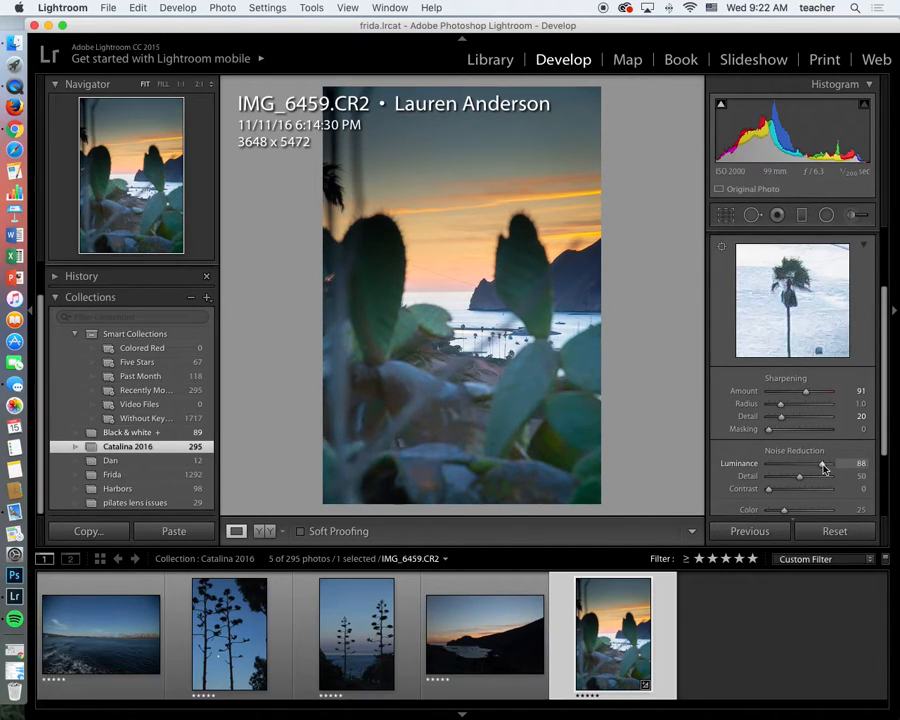
Set the cactus photo's luminance noise reduction to 74 and its sharpening masking to 48.
left_click_drag(823, 467, 803, 470)
left_click_drag(803, 468, 815, 468)
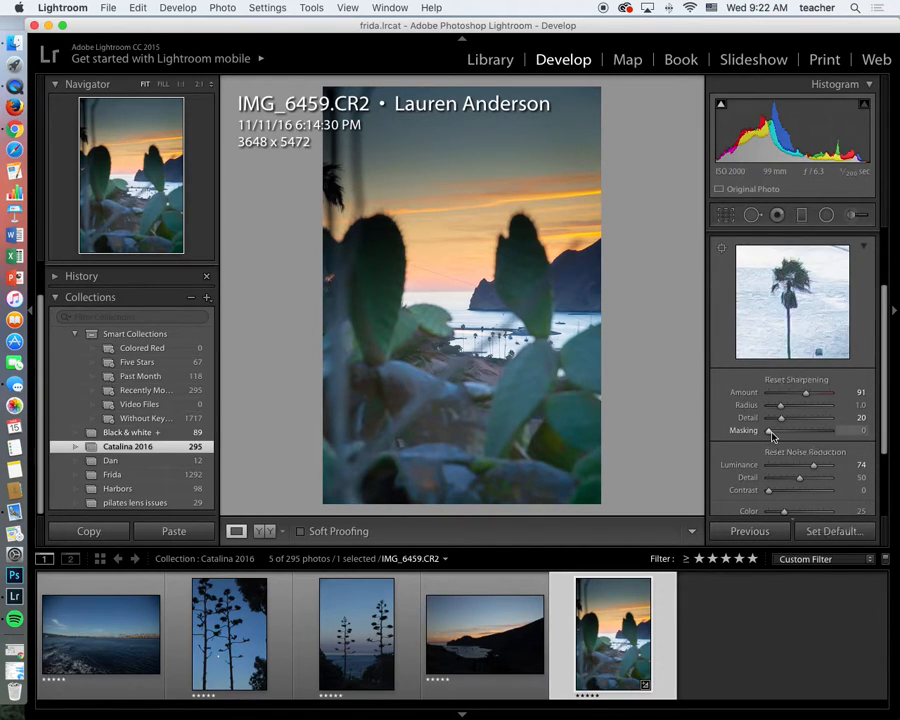
left_click_drag(769, 430, 800, 437)
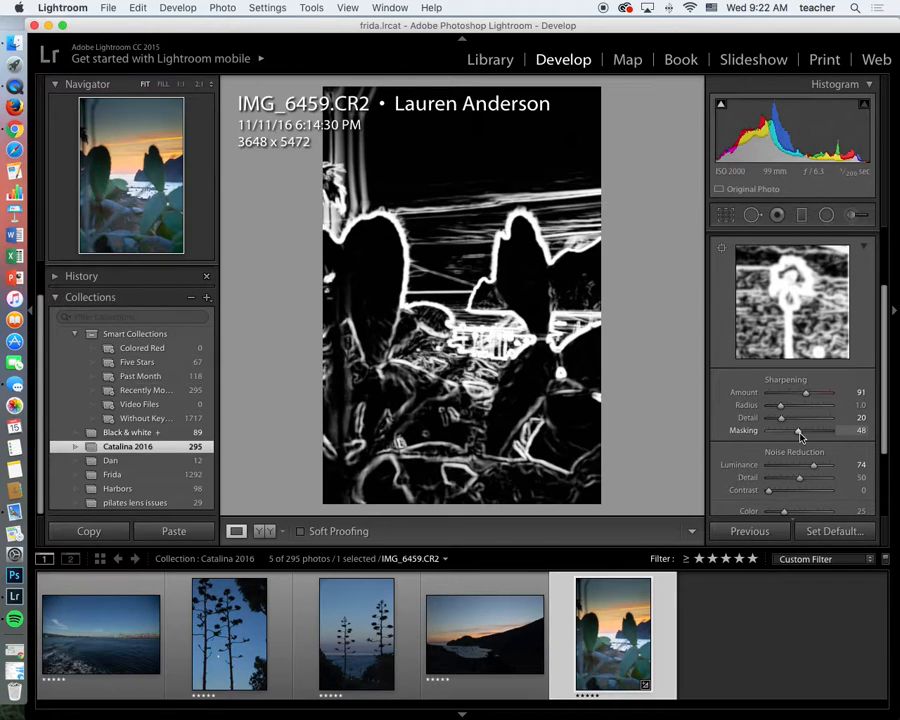
left_click_drag(800, 437, 800, 436)
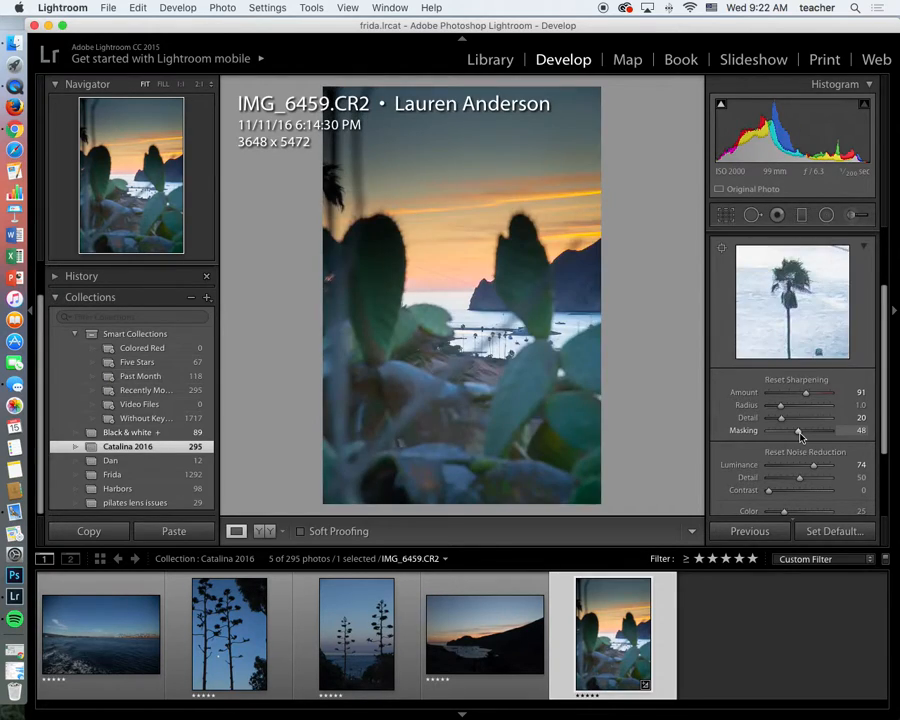
Inspect the cactus and the harbor palm trees at 1:1 to check the noise reduction and sharpening.
left_click(518, 291)
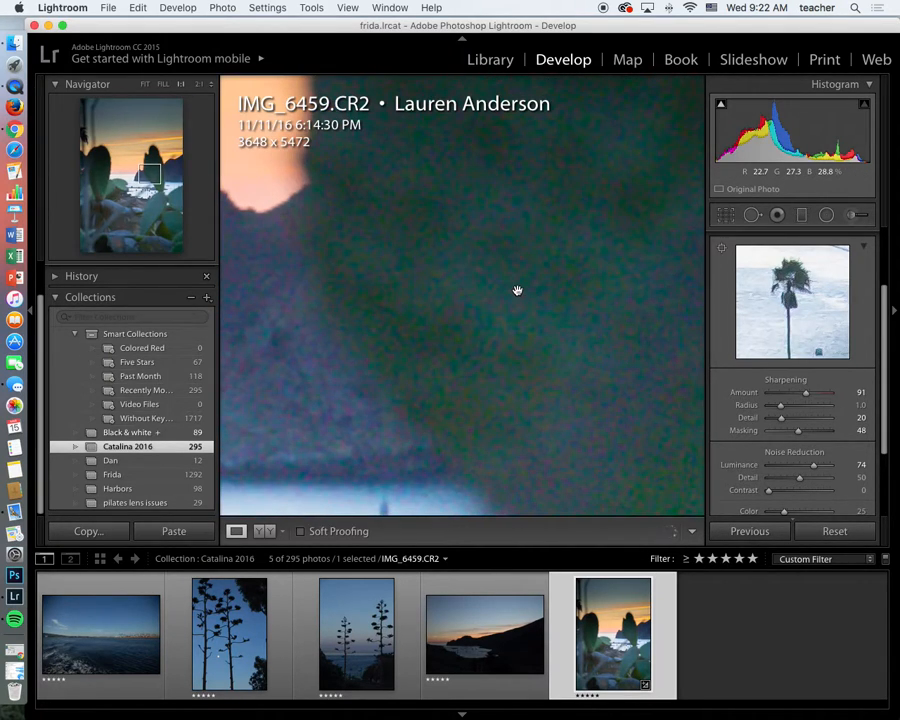
left_click(518, 291)
left_click(518, 291)
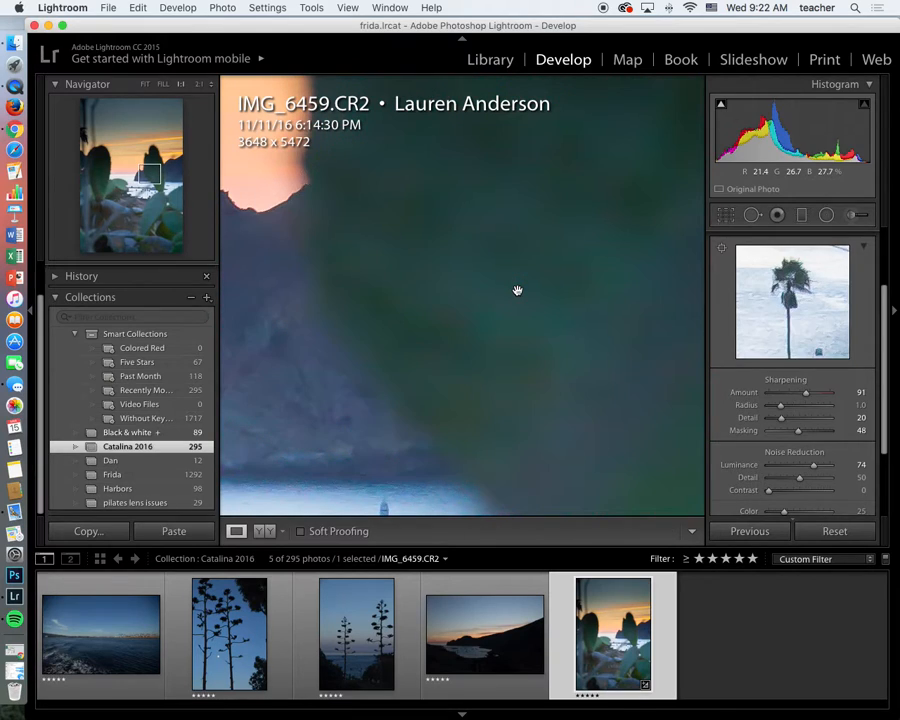
left_click_drag(344, 380, 514, 151)
left_click_drag(574, 404, 500, 293)
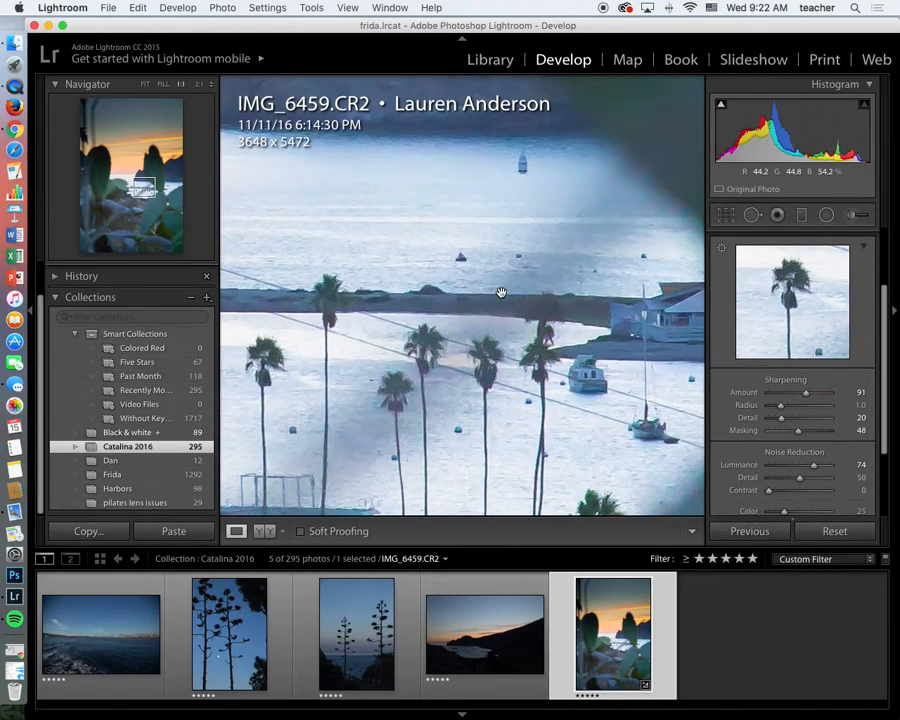
left_click(501, 293)
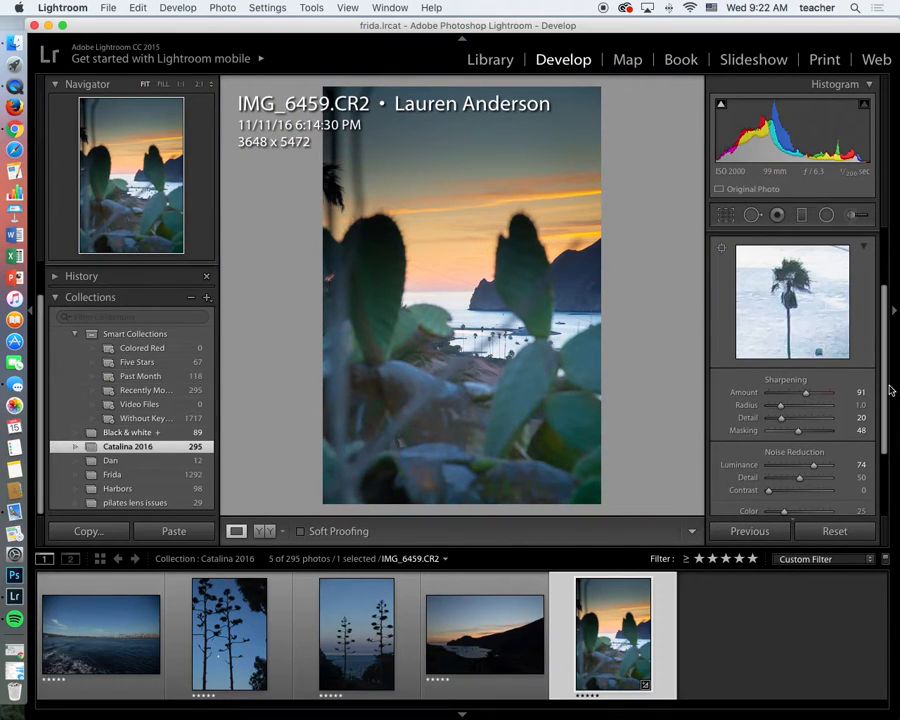
Collapse the Detail adjustments and expand Effects to review the post-crop vignetting and grain settings.
left_click_drag(881, 399, 882, 311)
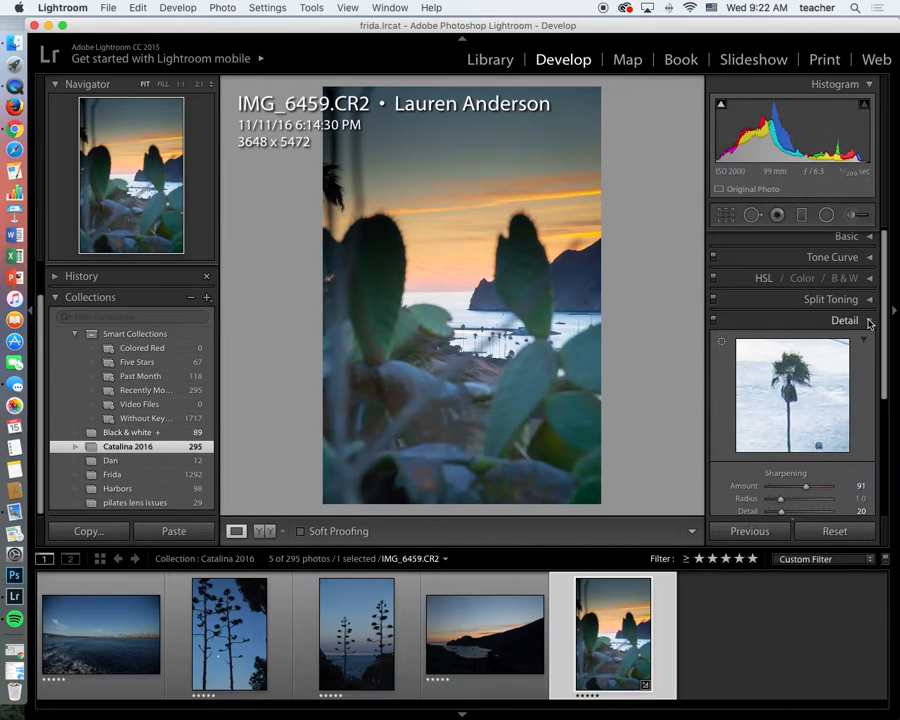
left_click(872, 321)
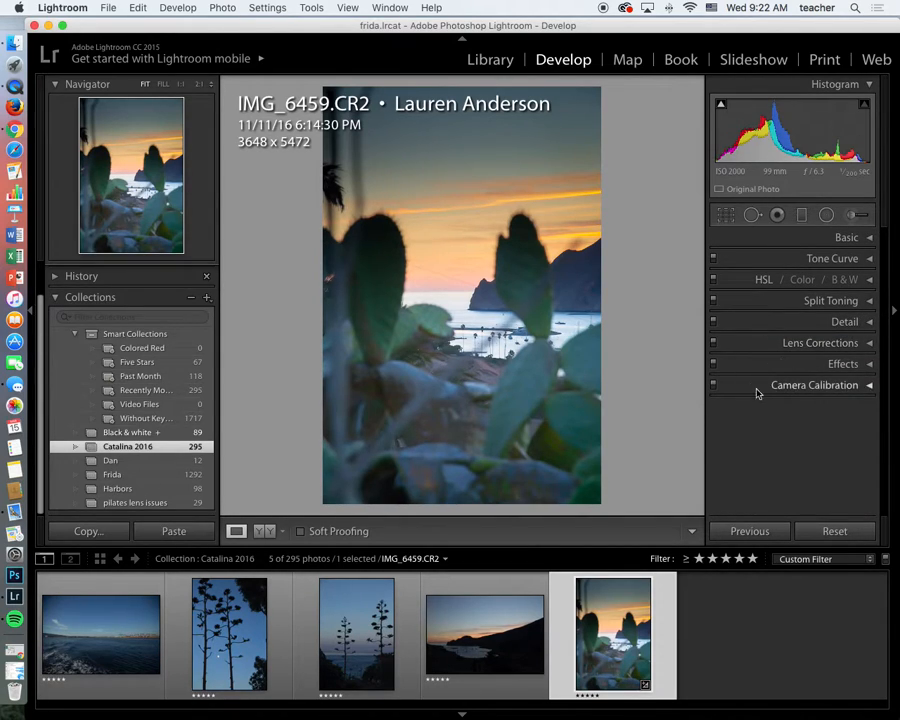
left_click(868, 363)
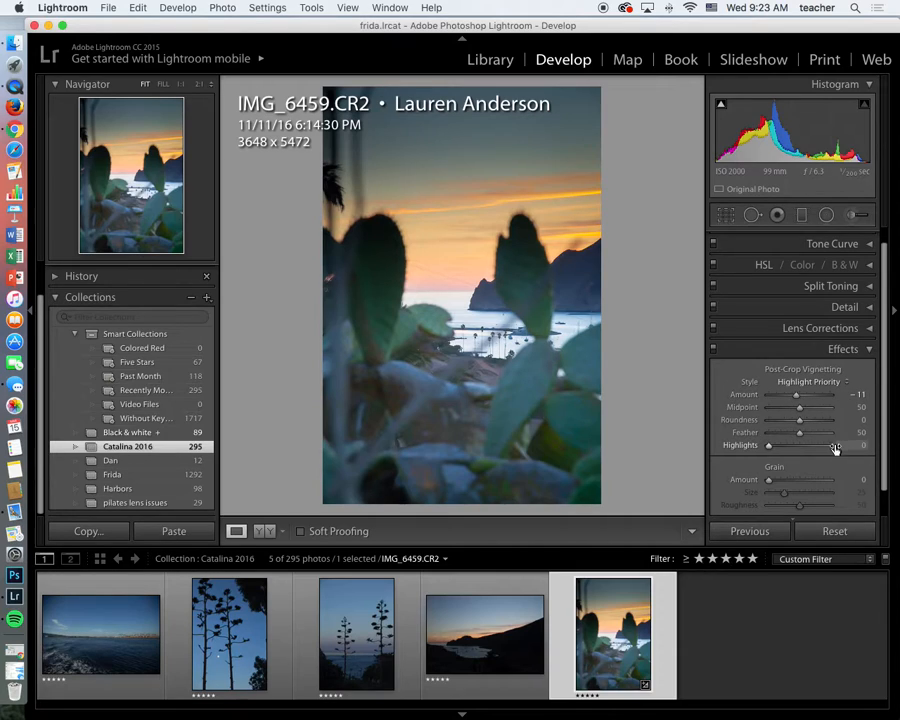
scroll(886, 294, "up", 1)
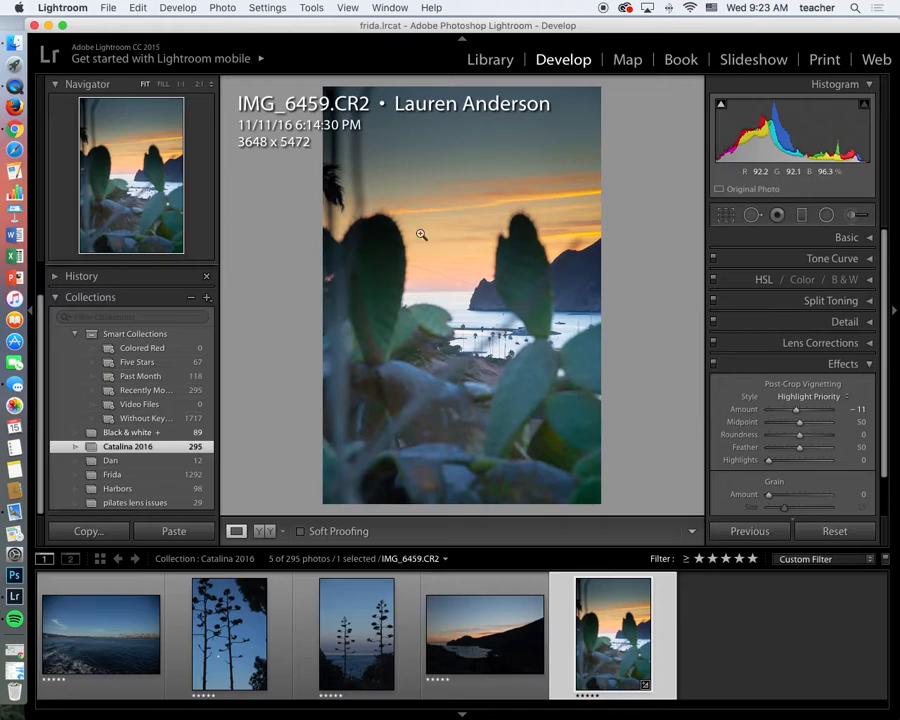
Copy the cactus photo's develop settings, including everything except spot removal and crop.
right_click(667, 588)
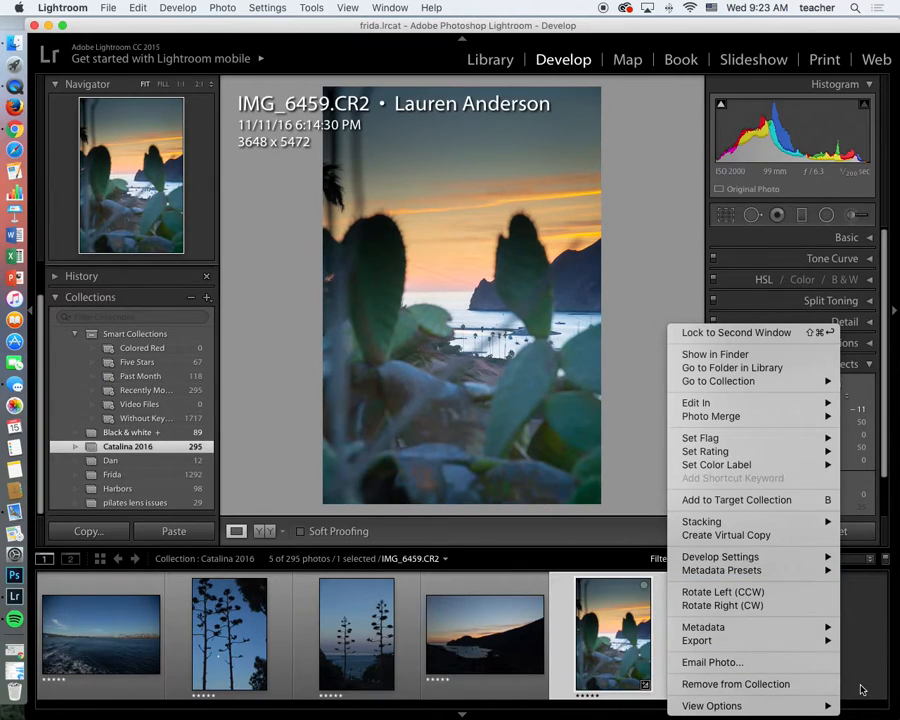
mouse_move(750, 557)
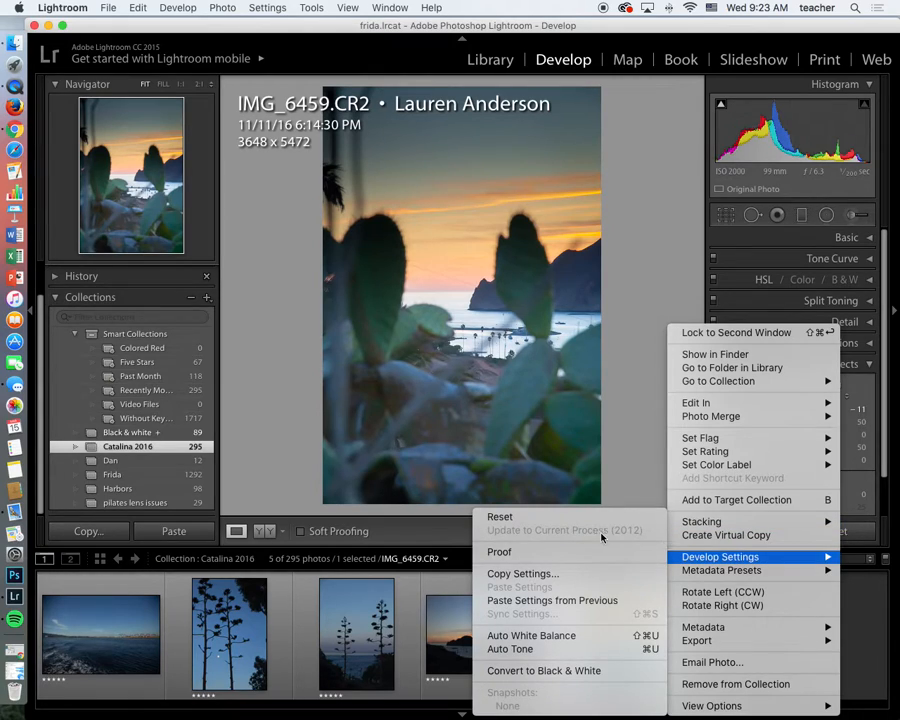
left_click(540, 574)
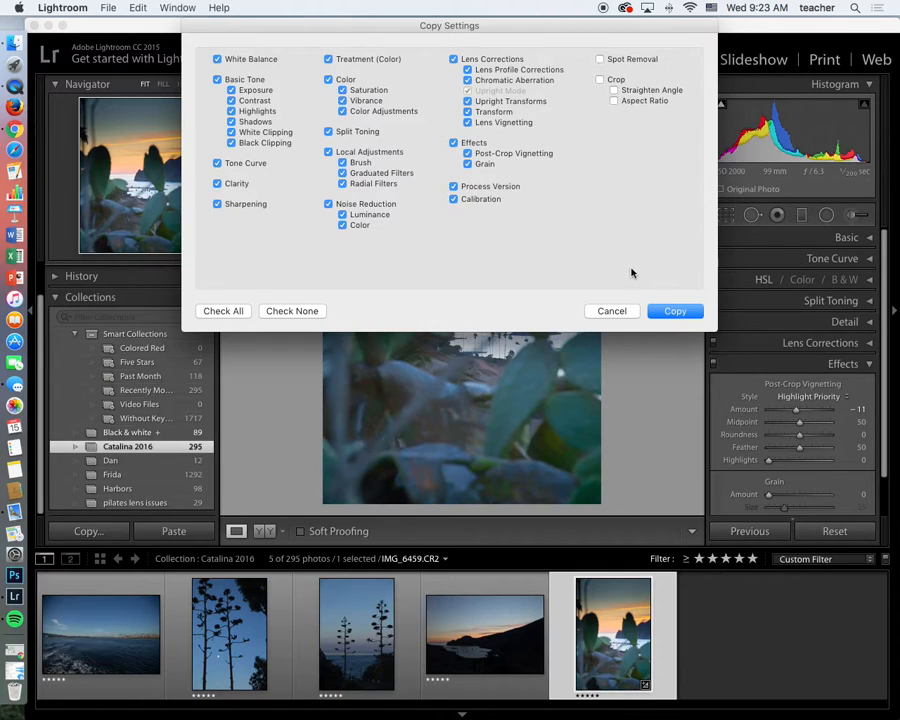
left_click(684, 314)
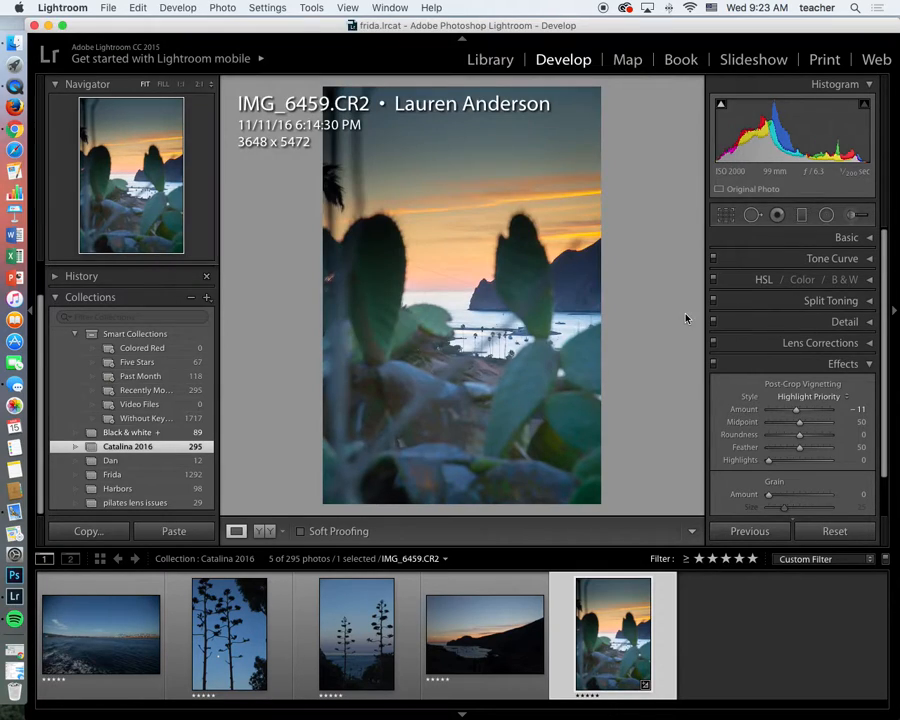
Paste the copied develop settings onto IMG_6392, the photo of two tall plants above the sea.
left_click(408, 593)
right_click(408, 593)
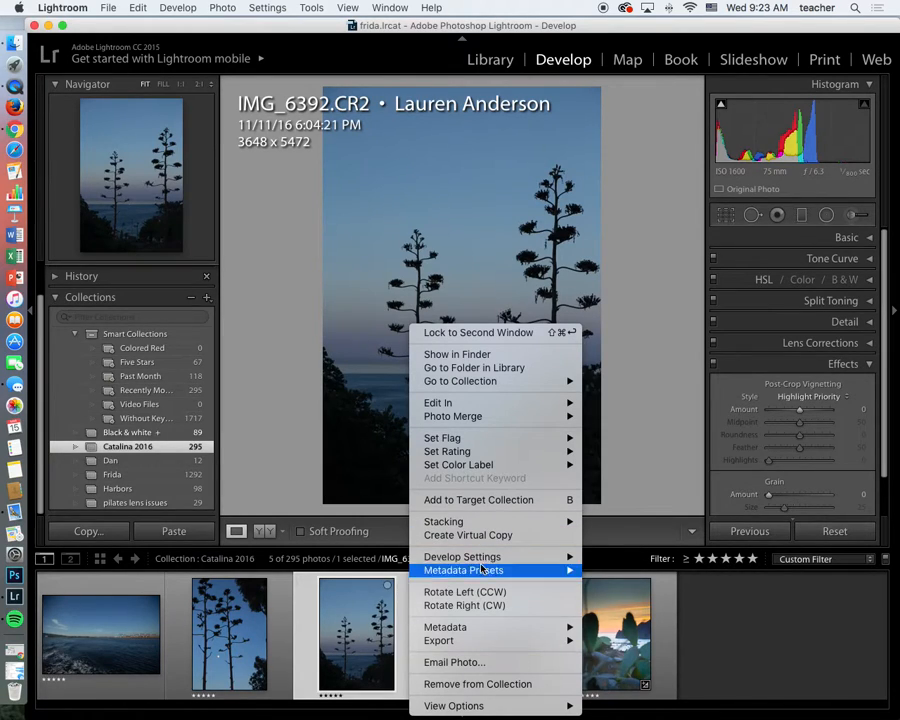
mouse_move(482, 557)
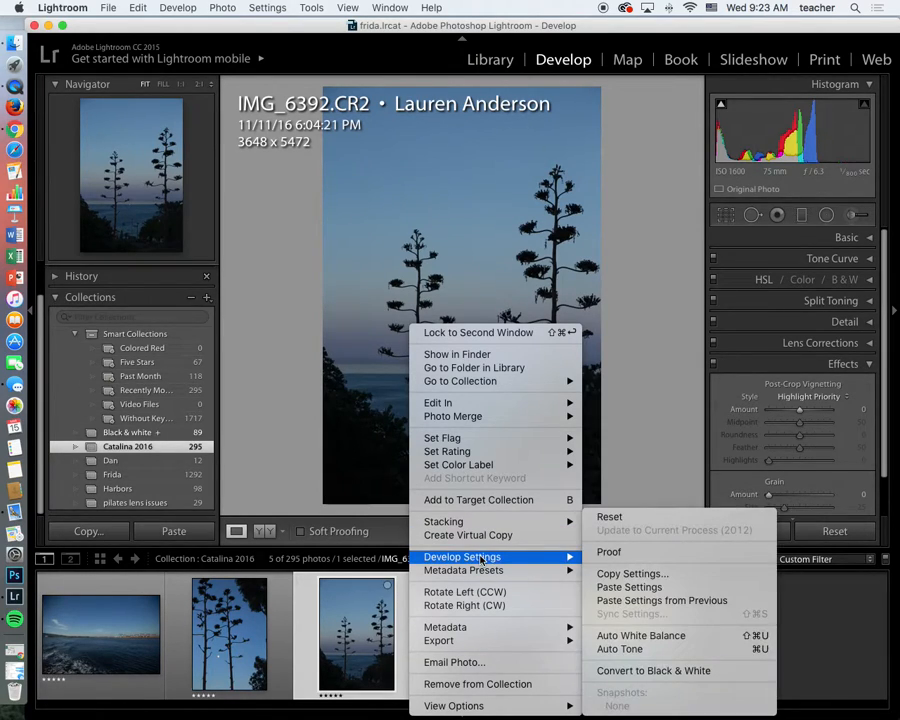
left_click(649, 587)
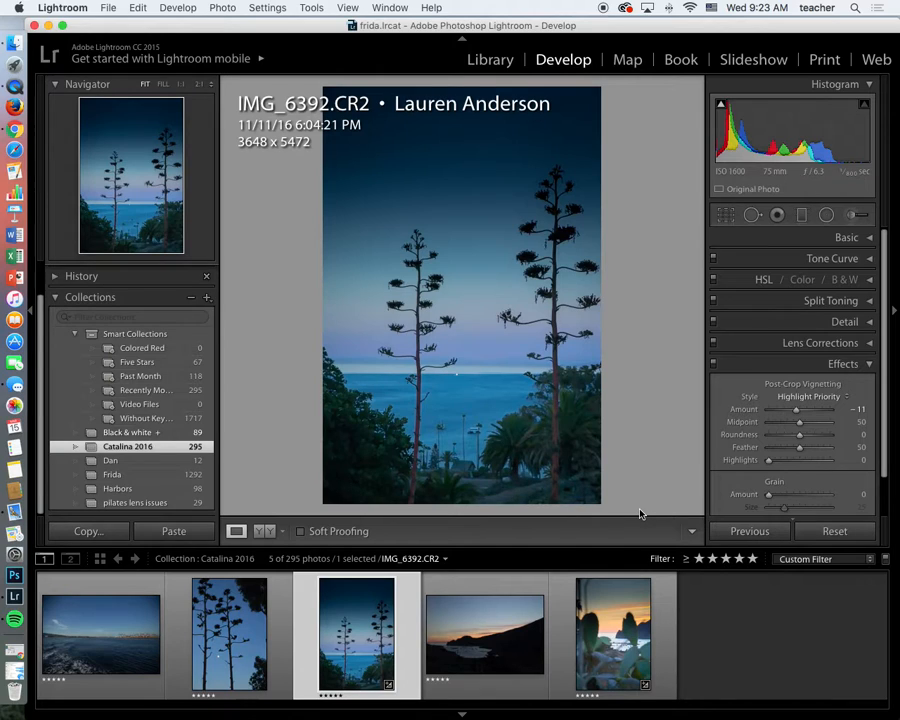
Reset the cactus photo's develop settings and paste the copied settings back onto it.
left_click(669, 600)
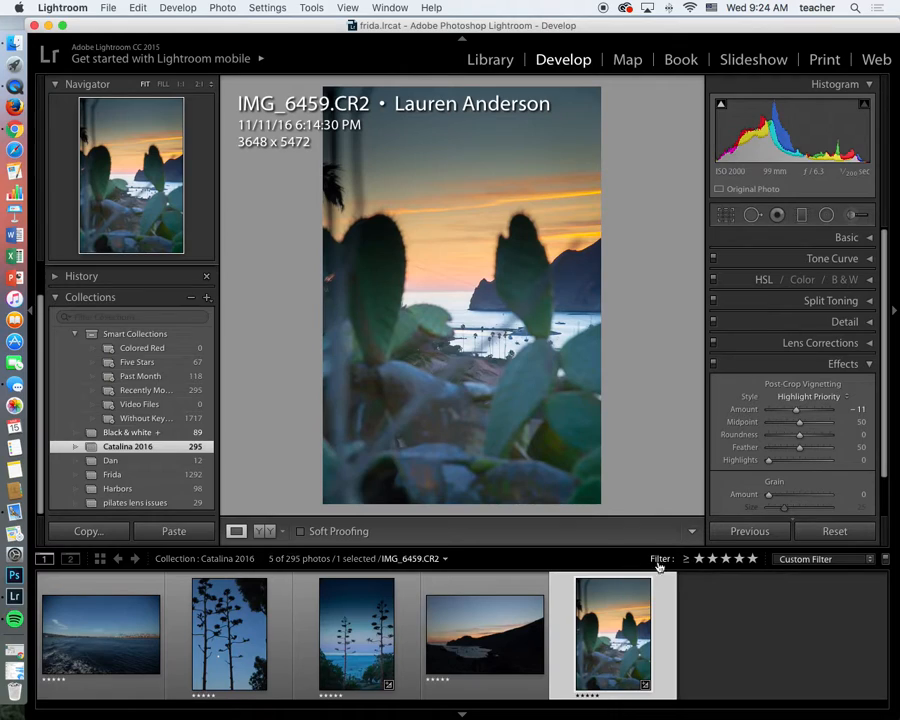
right_click(670, 624)
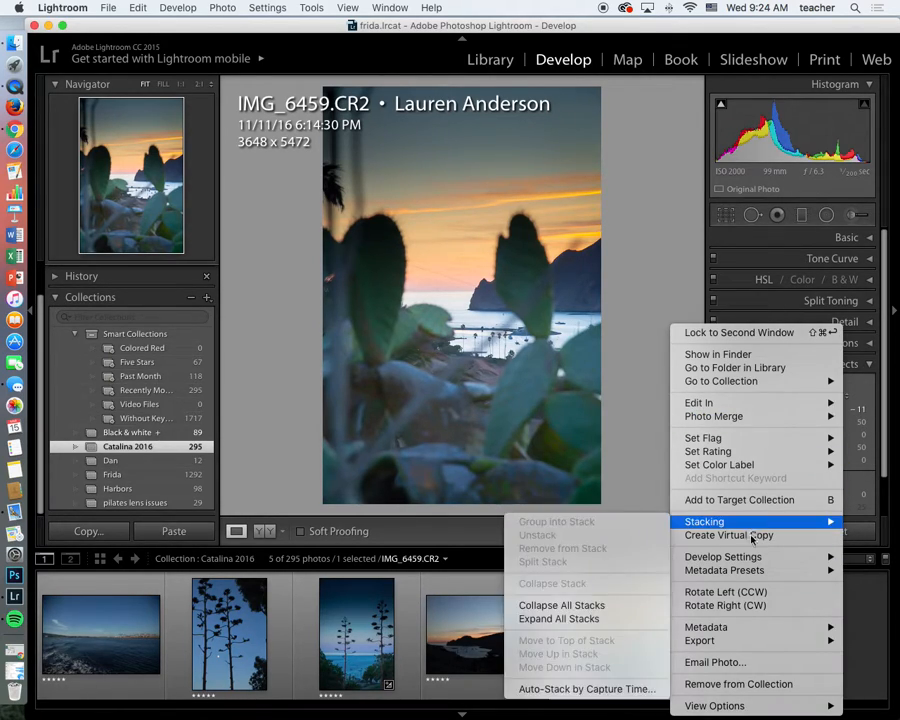
mouse_move(757, 562)
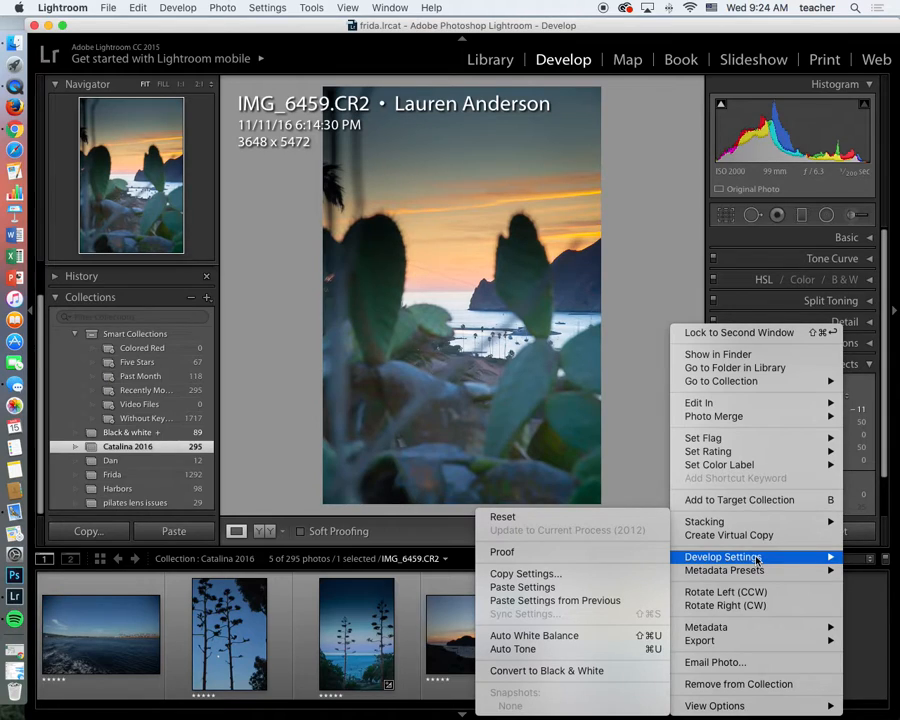
left_click(565, 521)
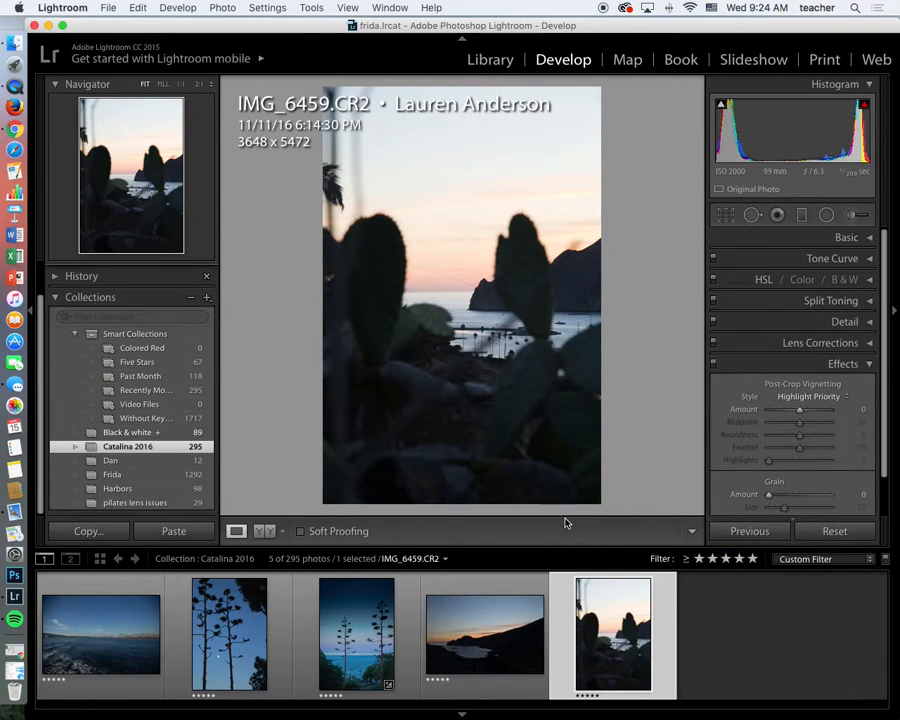
right_click(664, 597)
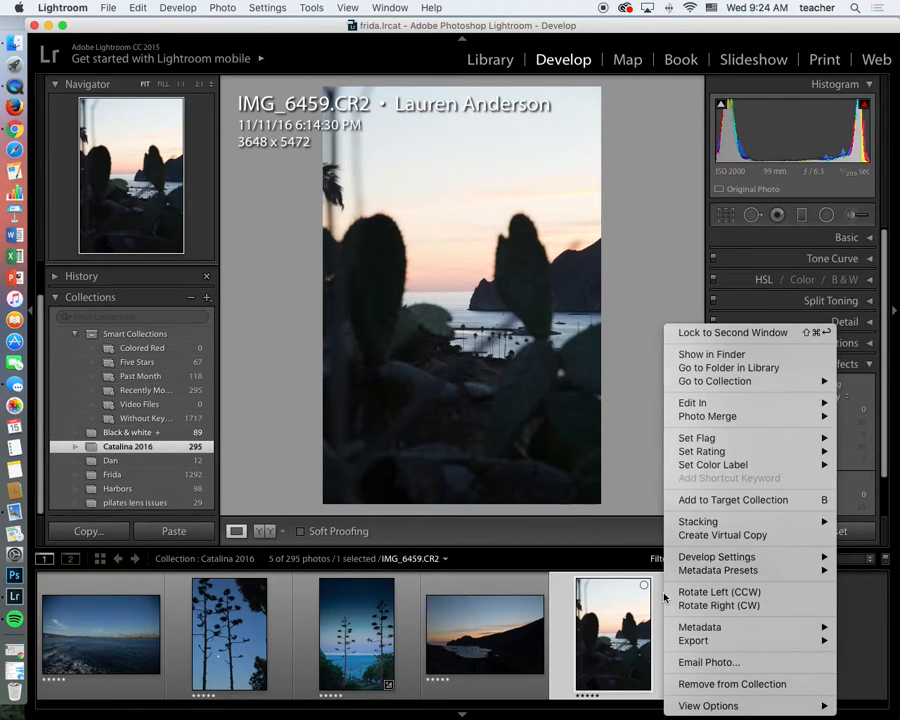
mouse_move(708, 558)
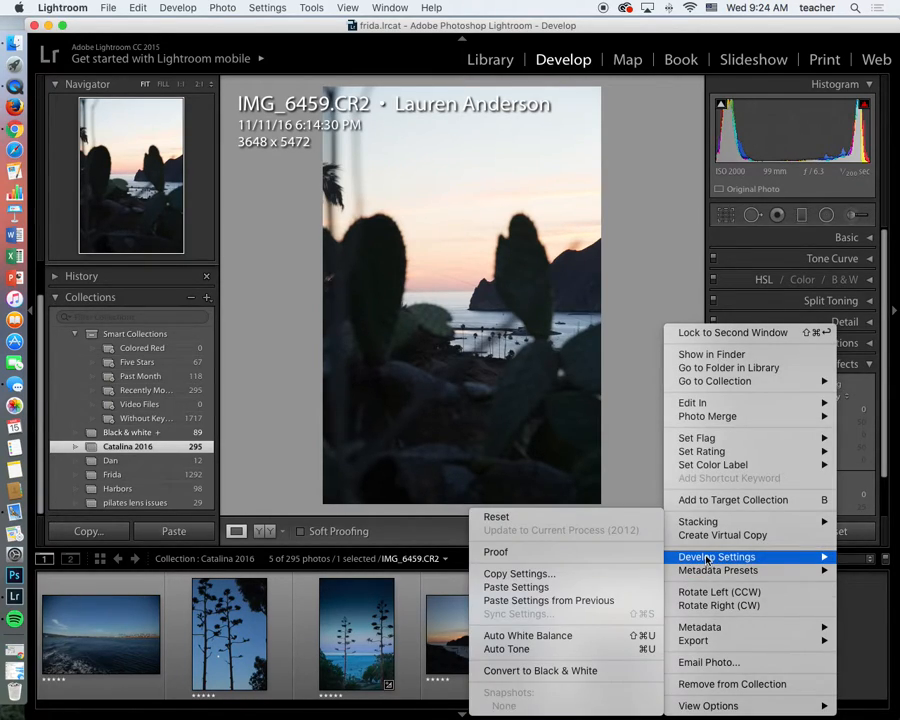
left_click(578, 588)
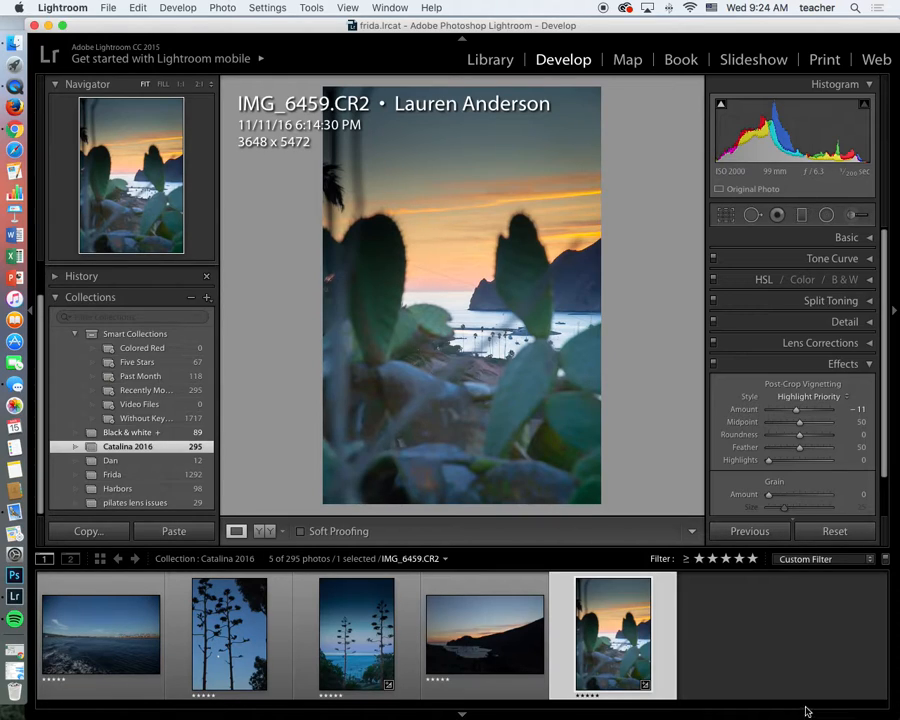
Select the existing graduated filter over the sky in IMG_6392 and set its effect amount to -0.61.
left_click(403, 596)
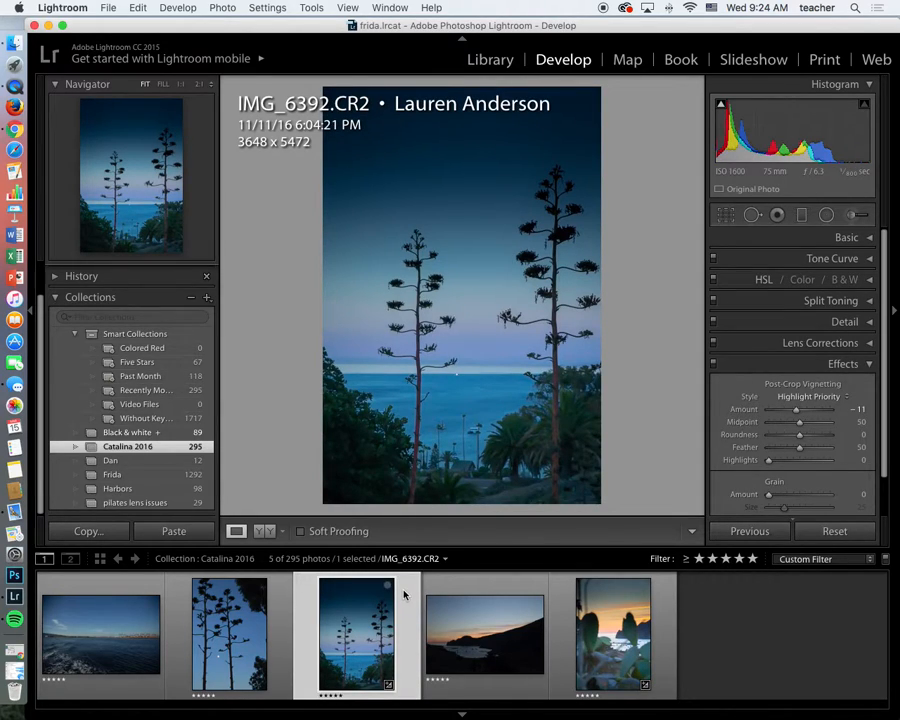
left_click(803, 215)
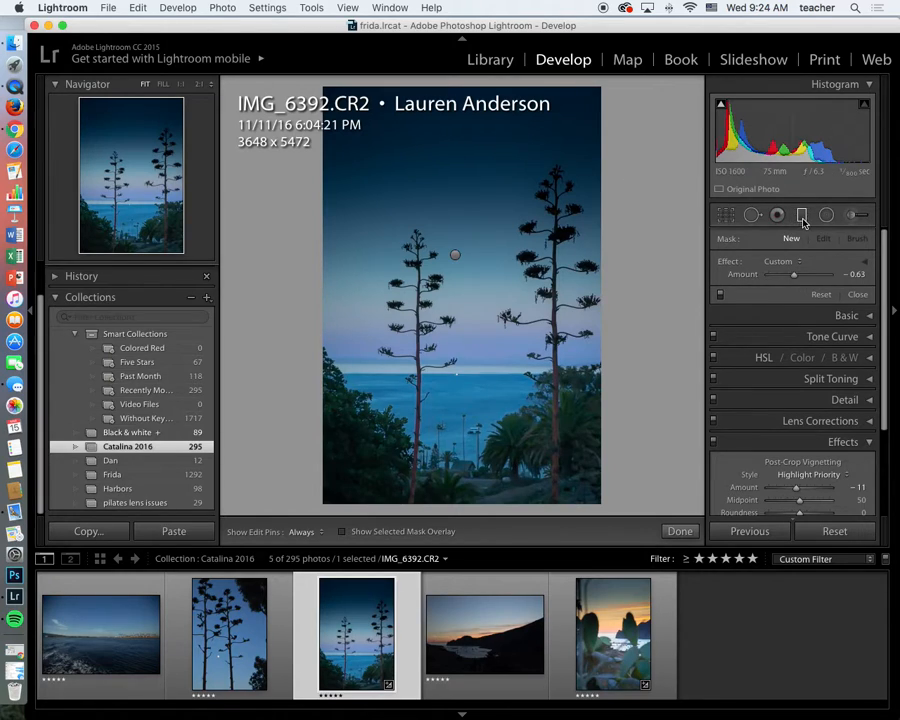
left_click(803, 219)
left_click(803, 219)
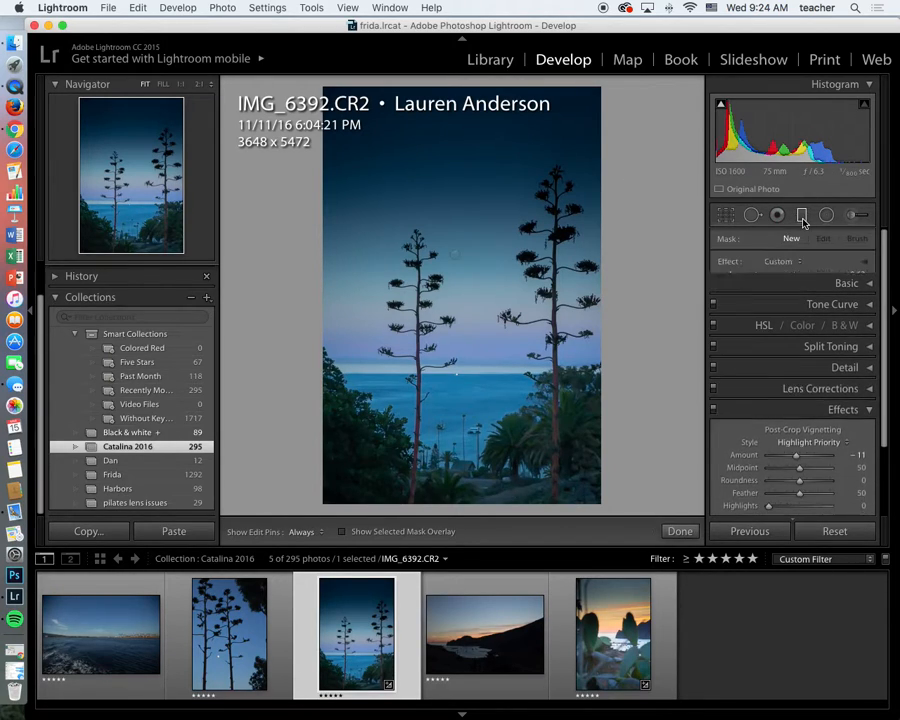
left_click(865, 262)
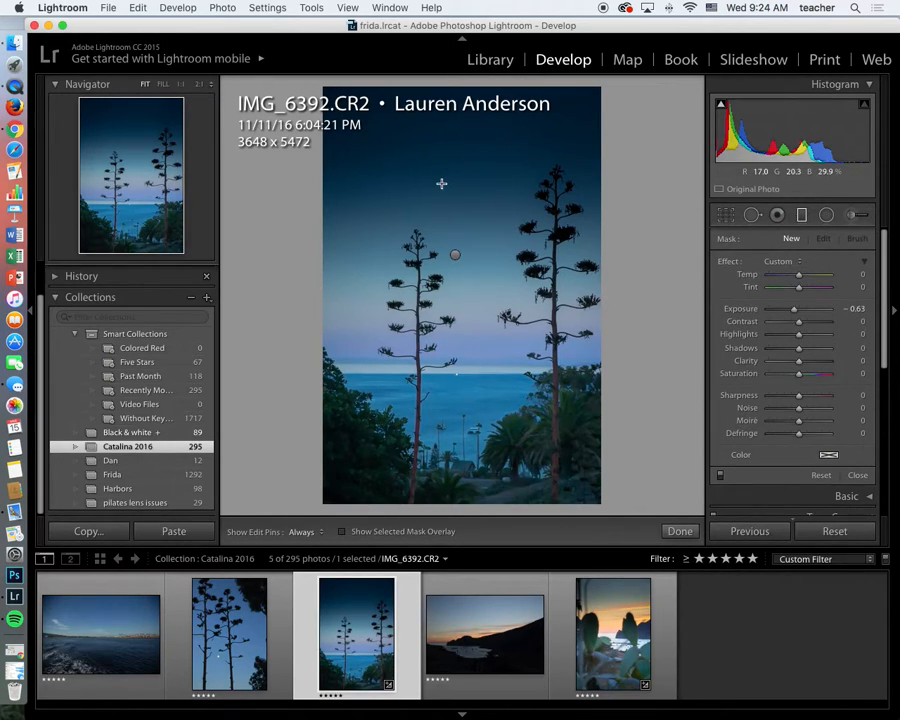
left_click(455, 254)
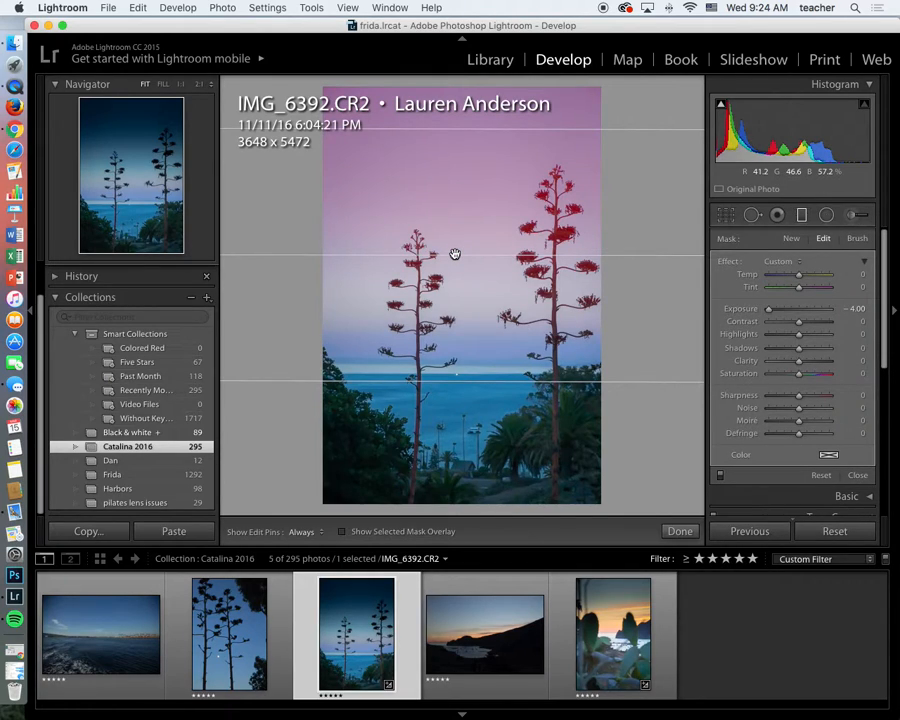
left_click(865, 262)
mouse_move(799, 276)
left_mouse_down()
mouse_move(777, 278)
mouse_move(801, 281)
mouse_move(795, 285)
left_mouse_up()
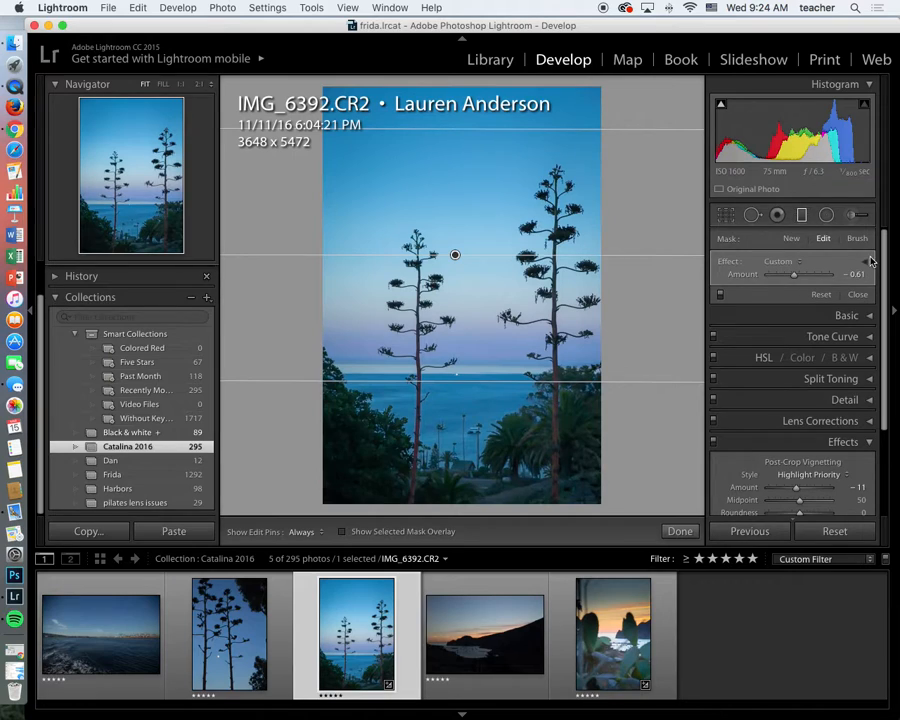
Raise IMG_6392's Basic exposure to +2.88 and close the graduated filter.
left_click(866, 320)
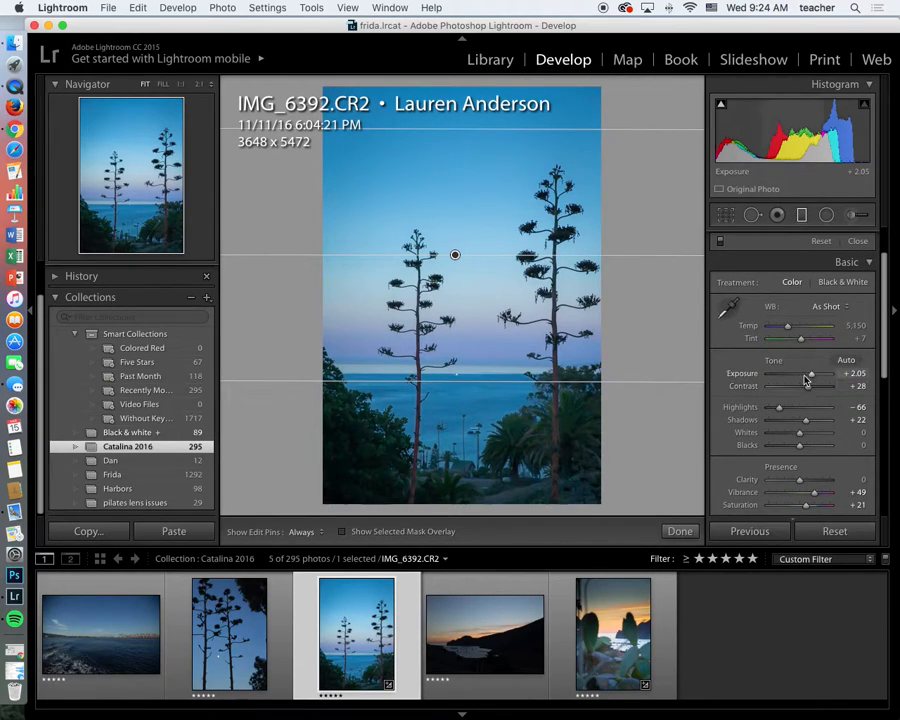
left_click_drag(812, 378, 815, 379)
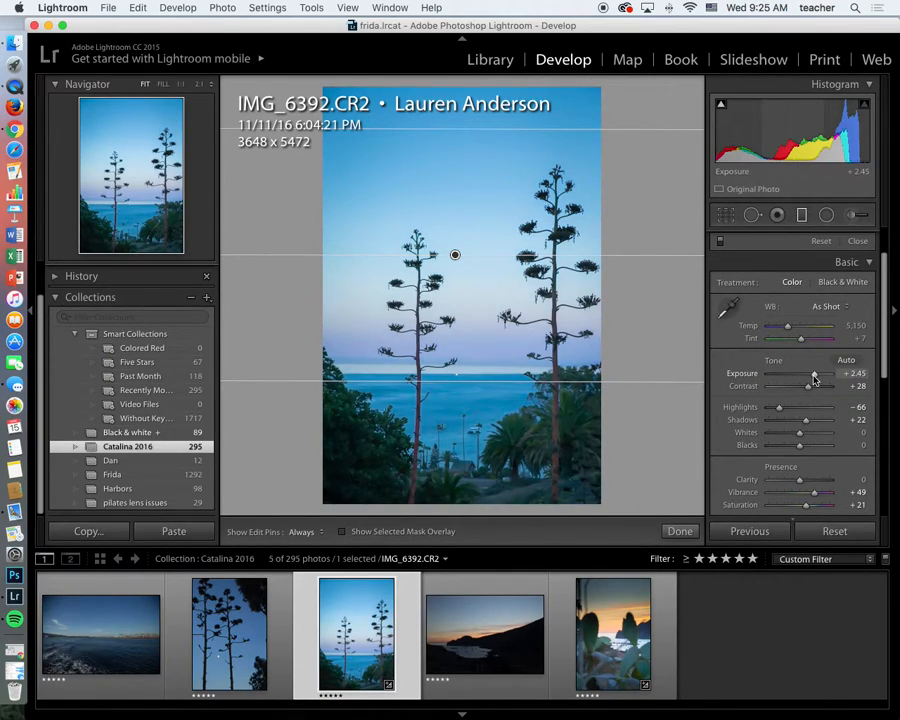
left_click(860, 241)
scroll(848, 272, "down", 2)
left_click_drag(814, 296, 818, 300)
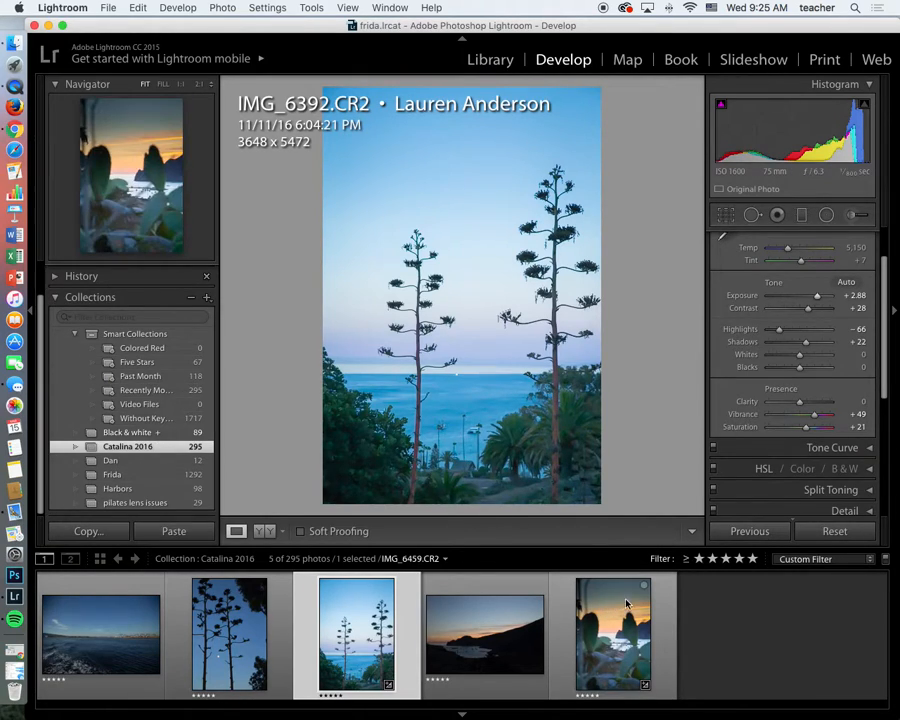
Select IMG_6392 and the cactus photo IMG_6459, leaving out the sunset photo between them, and open the export settings for both.
left_click(670, 612, "shift")
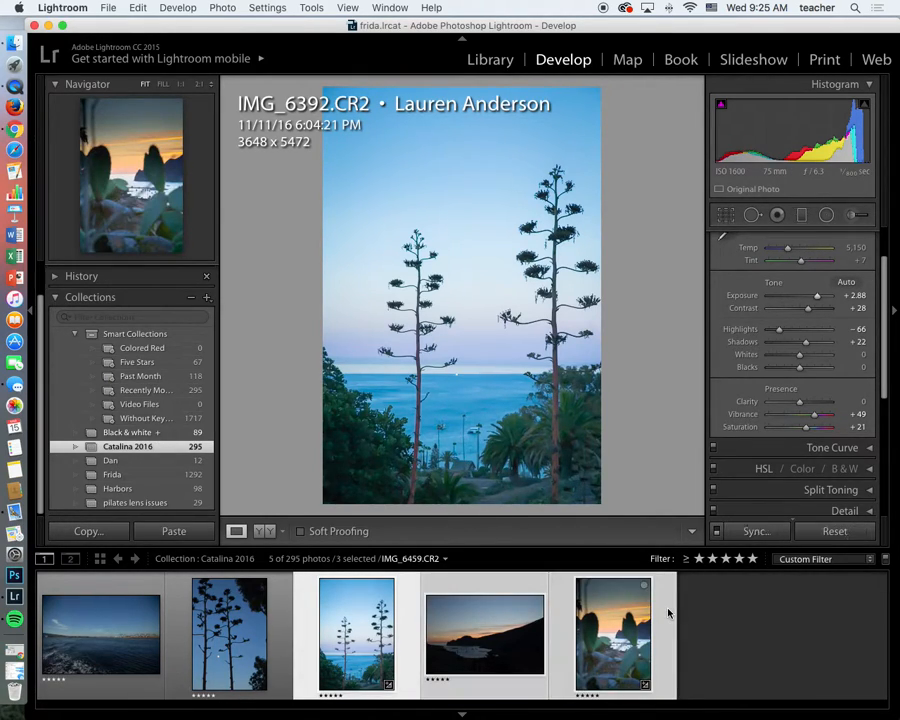
left_click(533, 590, "super")
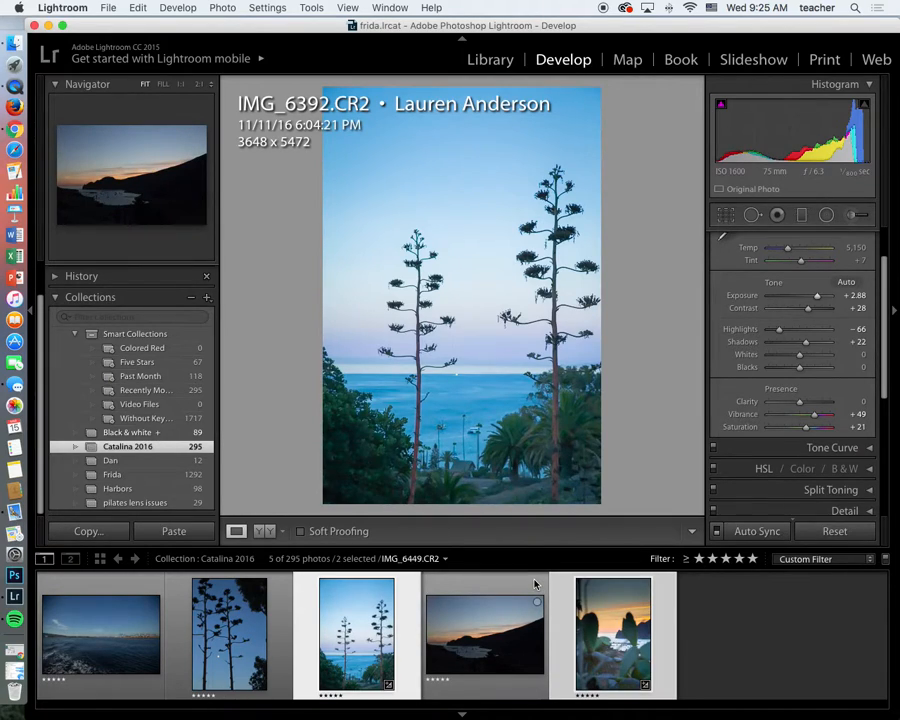
left_click(110, 7)
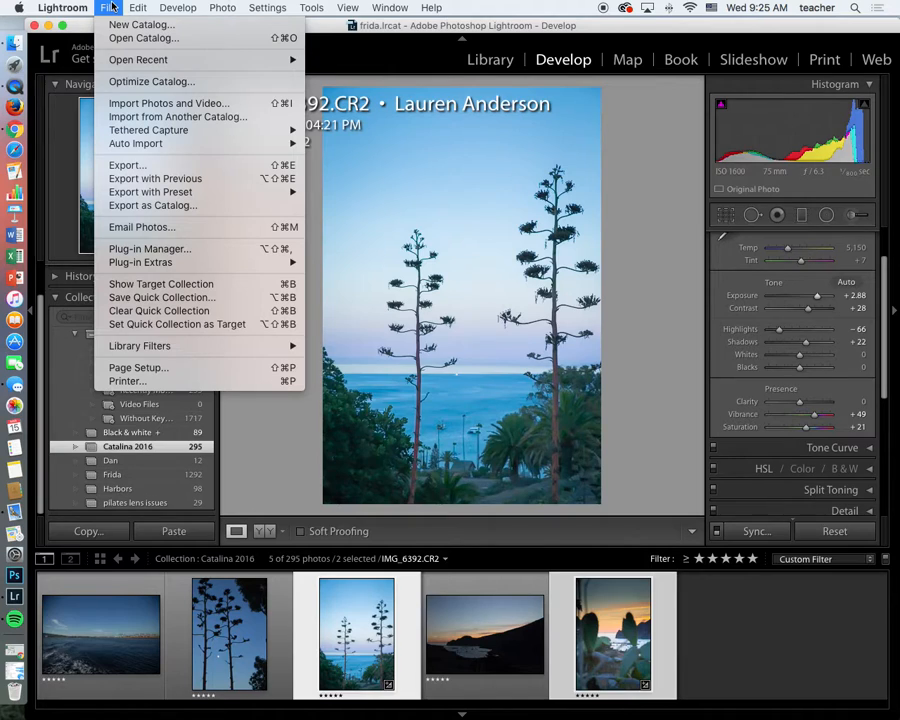
left_click(160, 166)
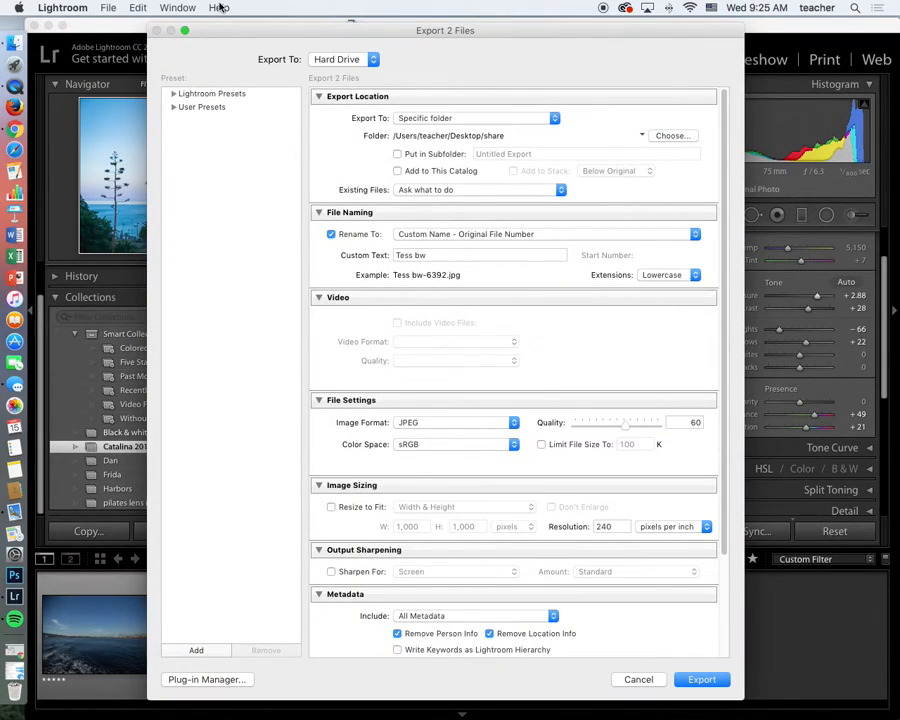
Collapse every section of the export settings from File Naming through Post-Processing, leaving only Export Location expanded.
left_click(318, 212)
left_click(318, 232)
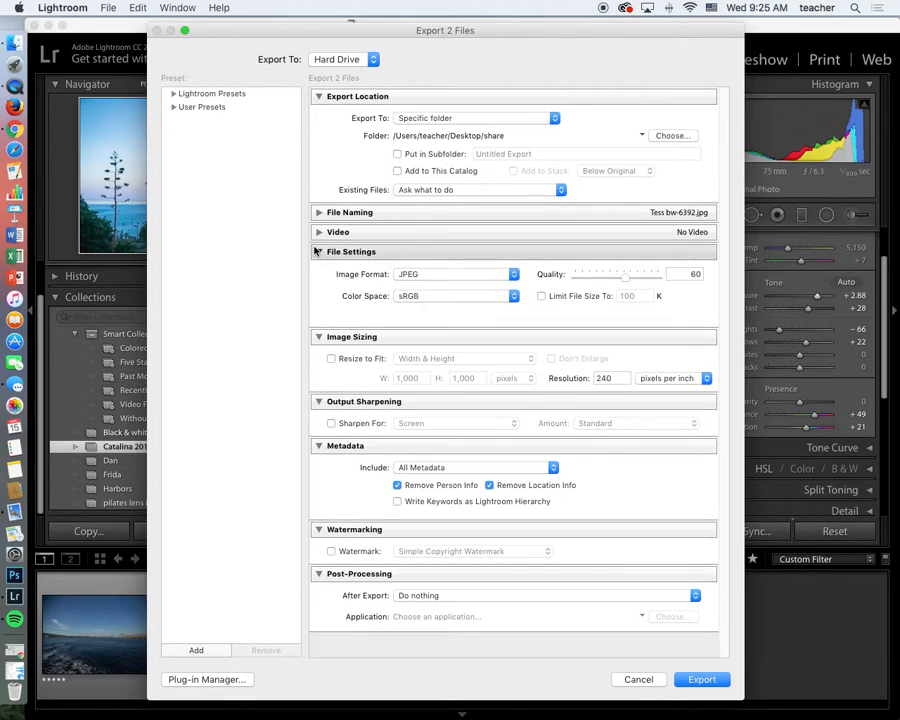
left_click(318, 252)
left_click(319, 272)
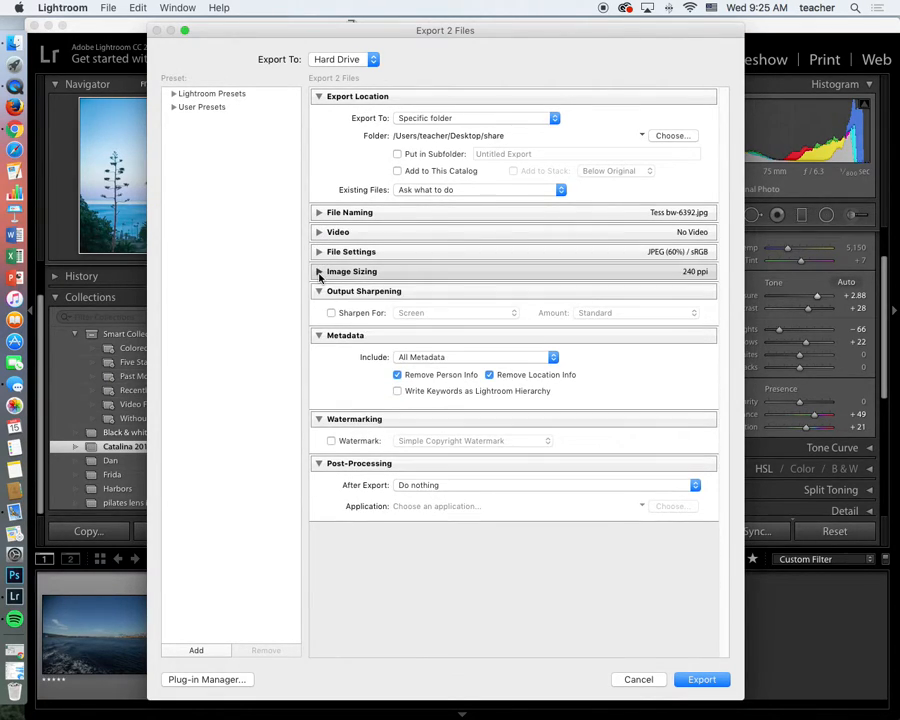
left_click(318, 291)
left_click(318, 311)
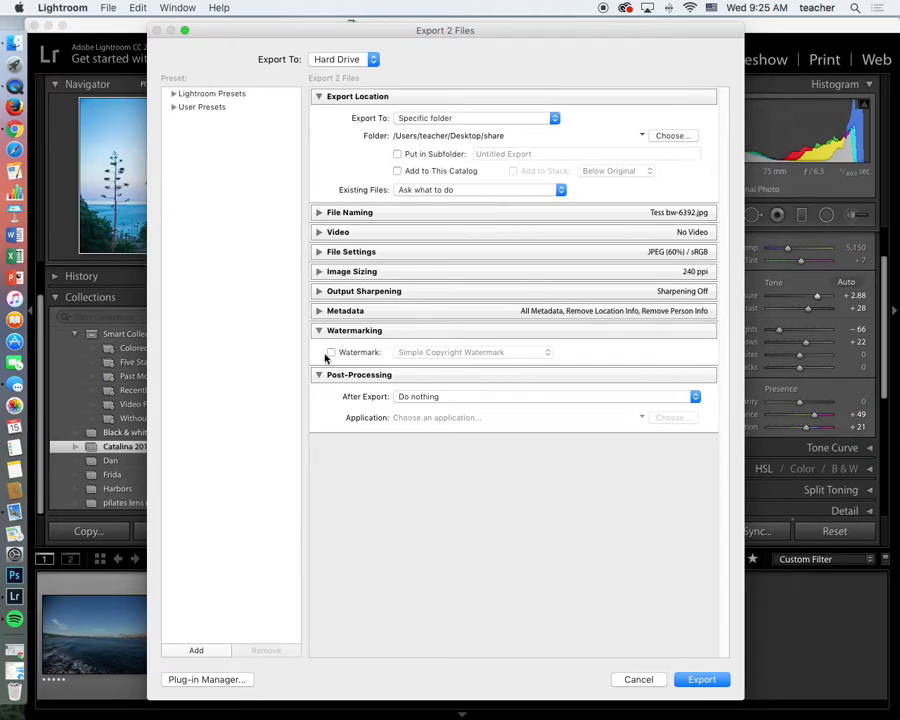
left_click(318, 330)
left_click(318, 350)
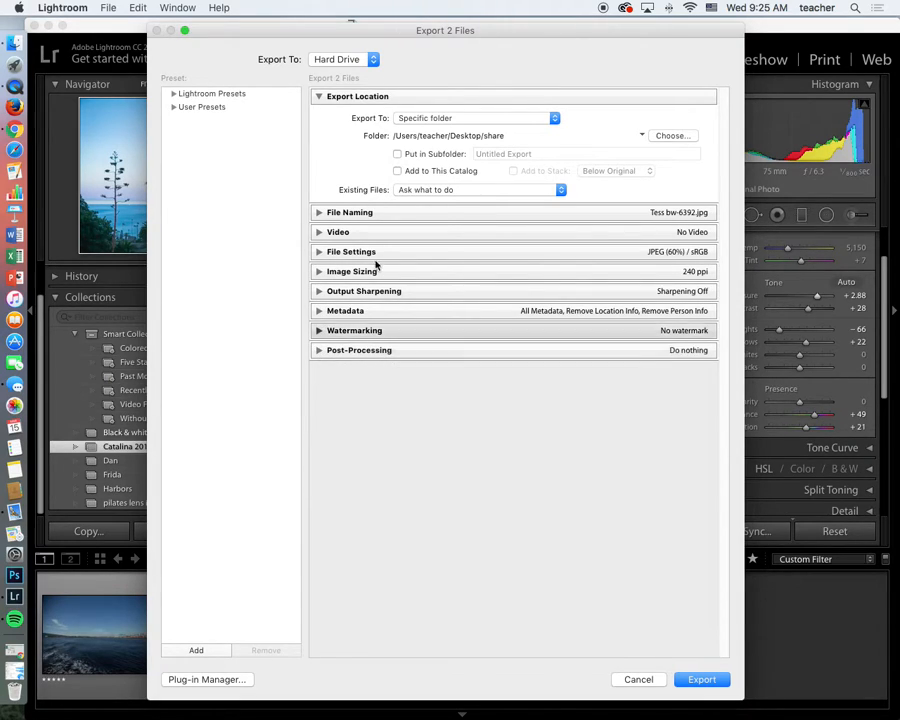
Keep the export target as a specific folder and browse to the Catalina2016 folder inside Pictures for the destination.
left_click(481, 121)
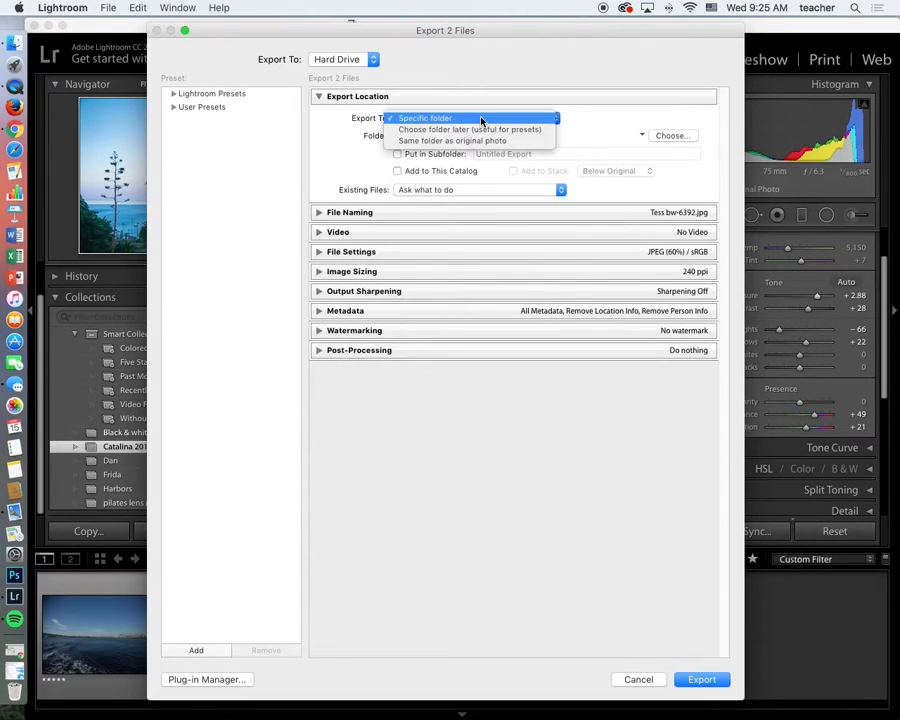
left_click(481, 121)
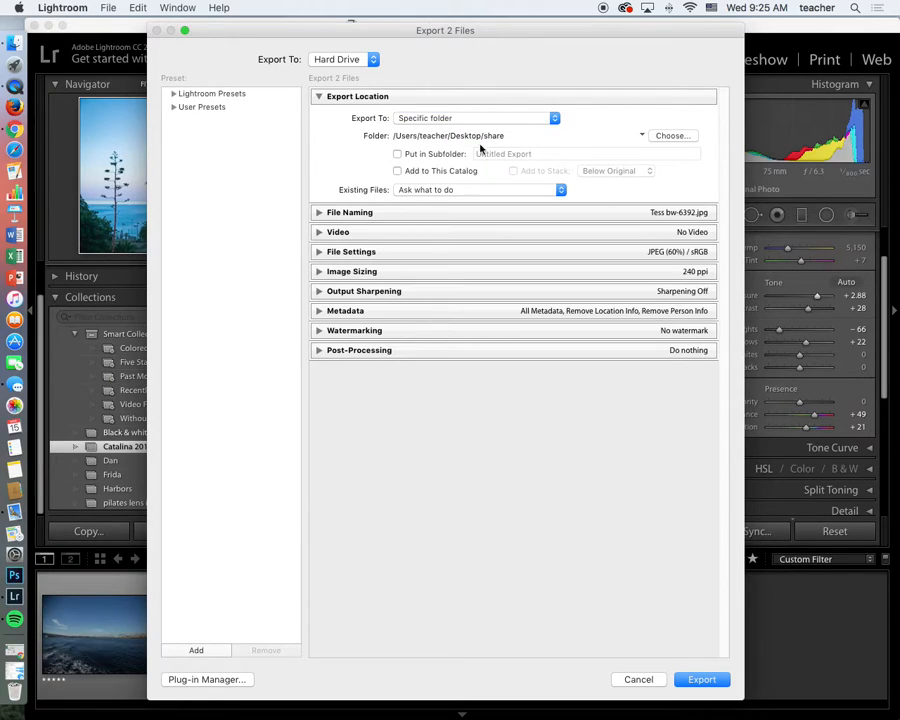
left_click(669, 136)
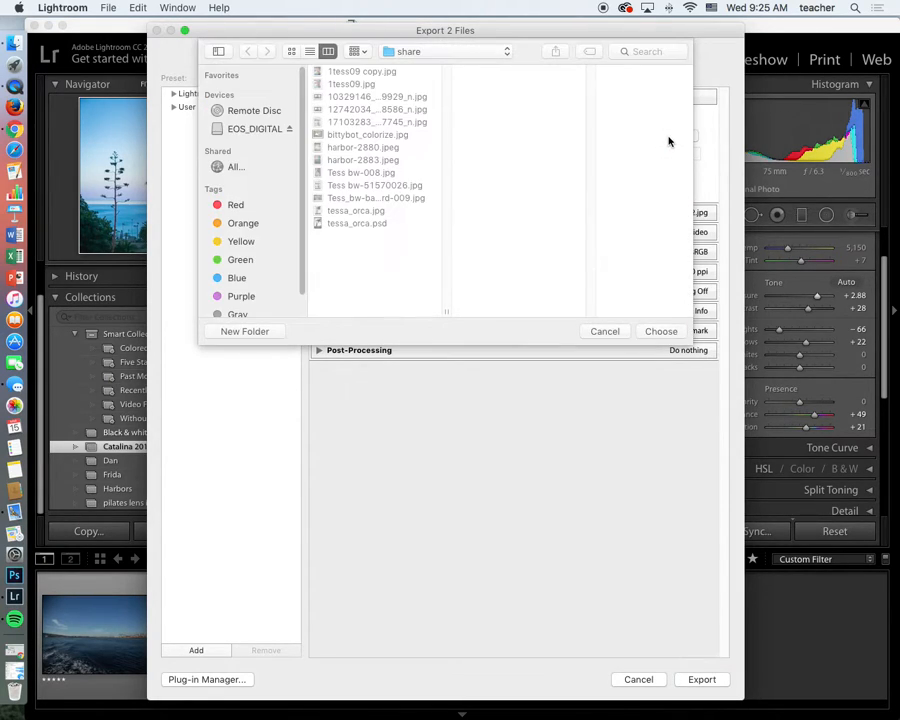
left_click(289, 52)
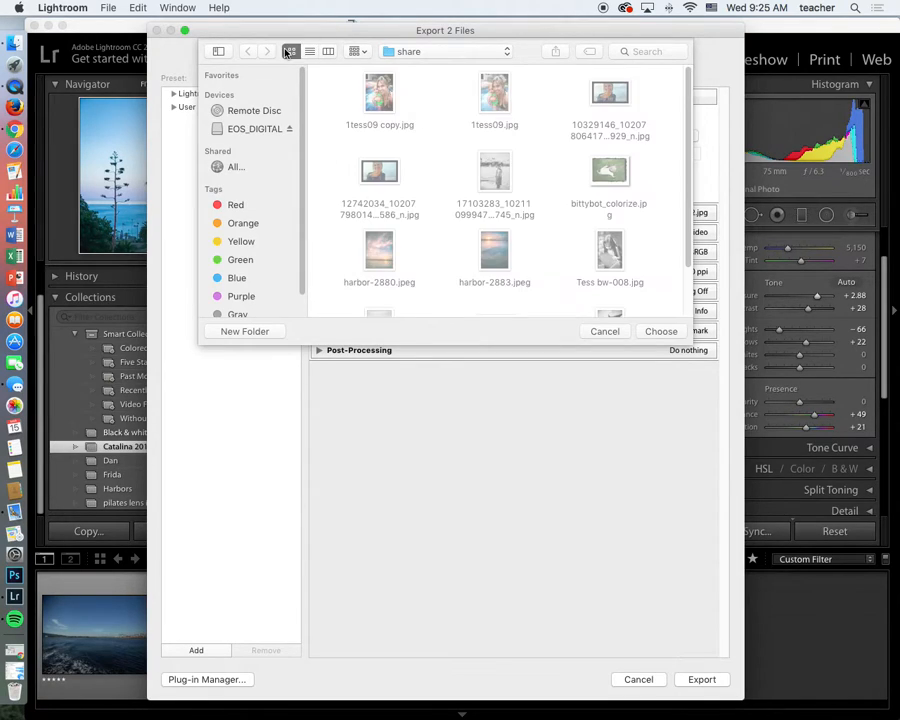
left_click(457, 52)
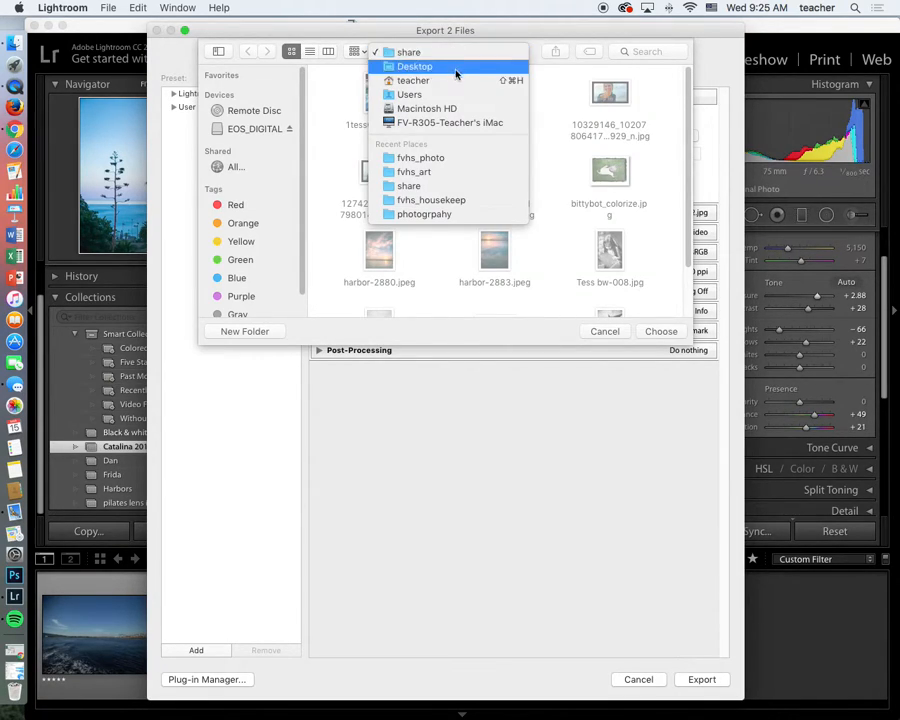
left_click(456, 80)
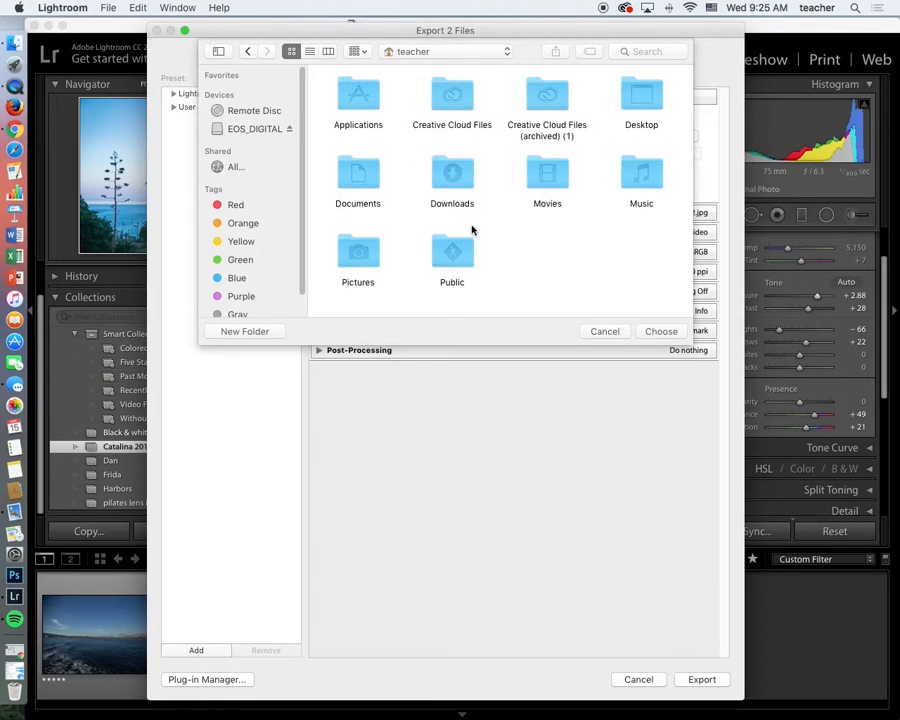
double_click(345, 260)
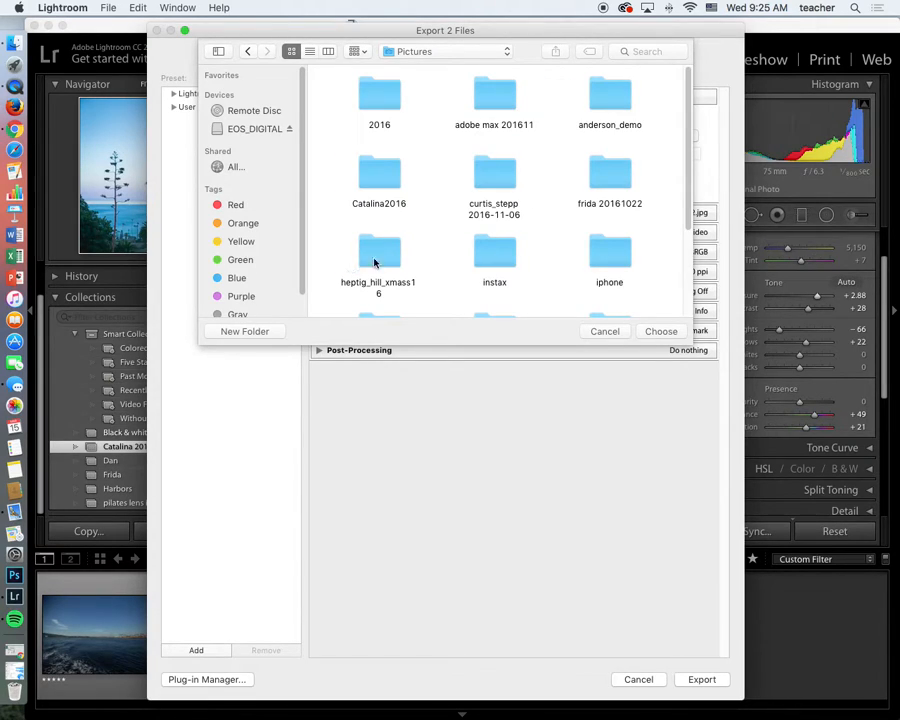
left_click(385, 186)
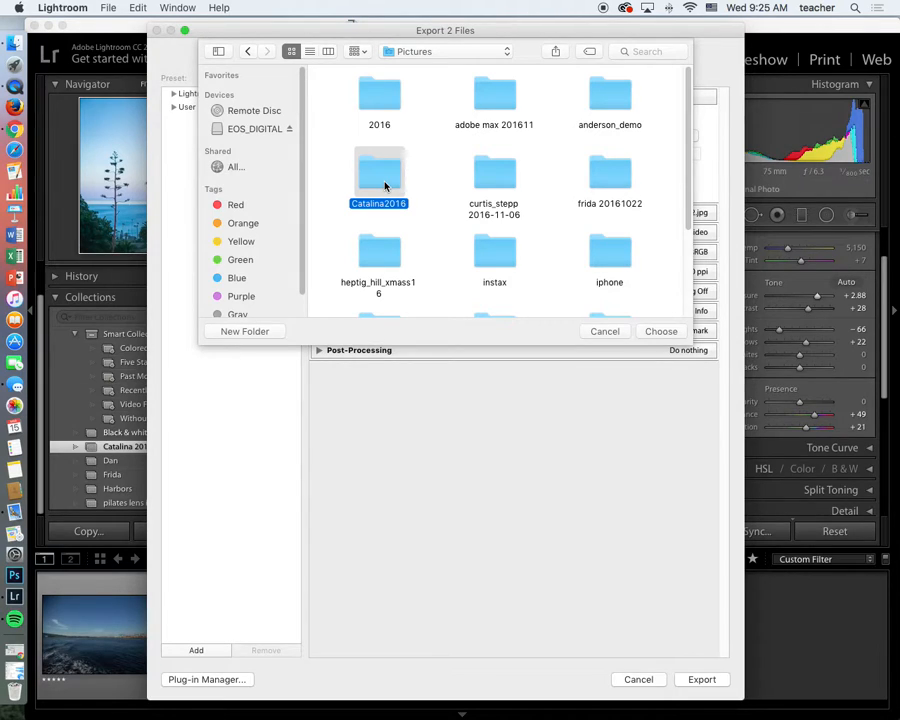
double_click(385, 186)
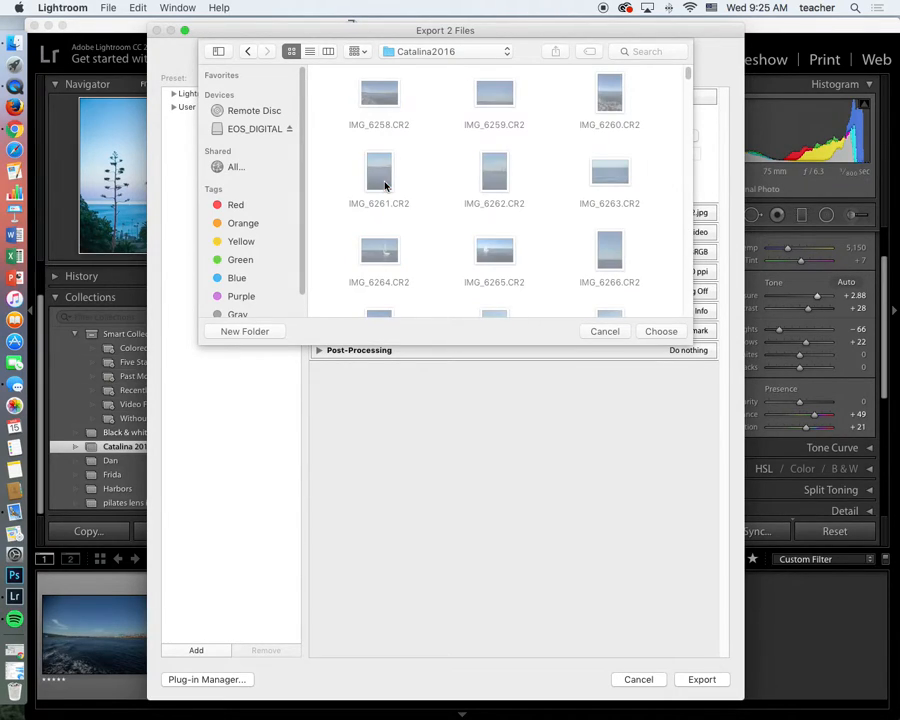
Create a new folder named Export inside Catalina2016 as the destination and export the two photos to it.
left_click(268, 330)
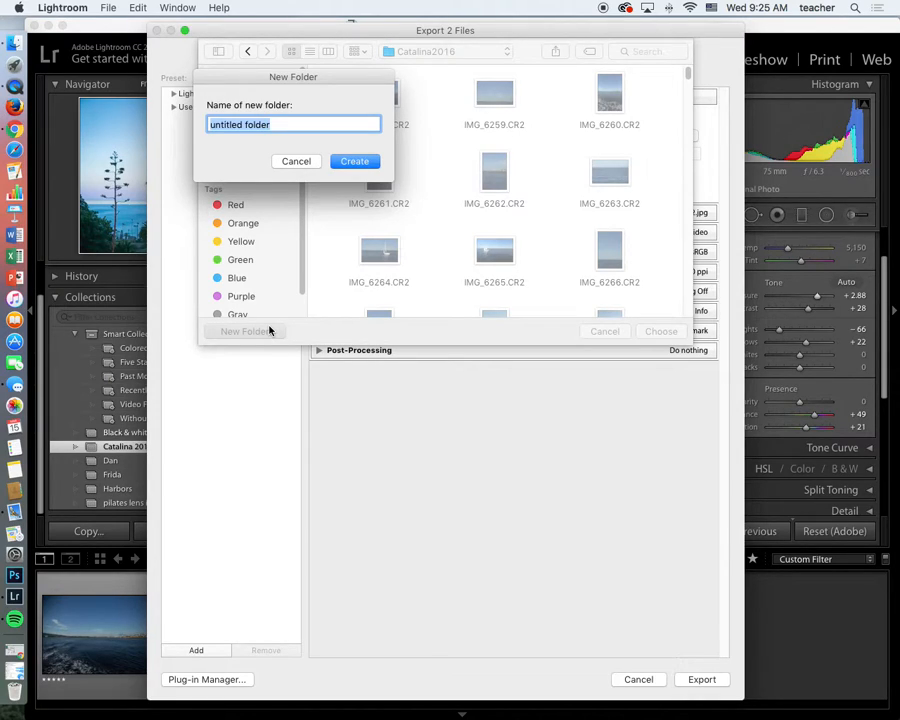
type("Export")
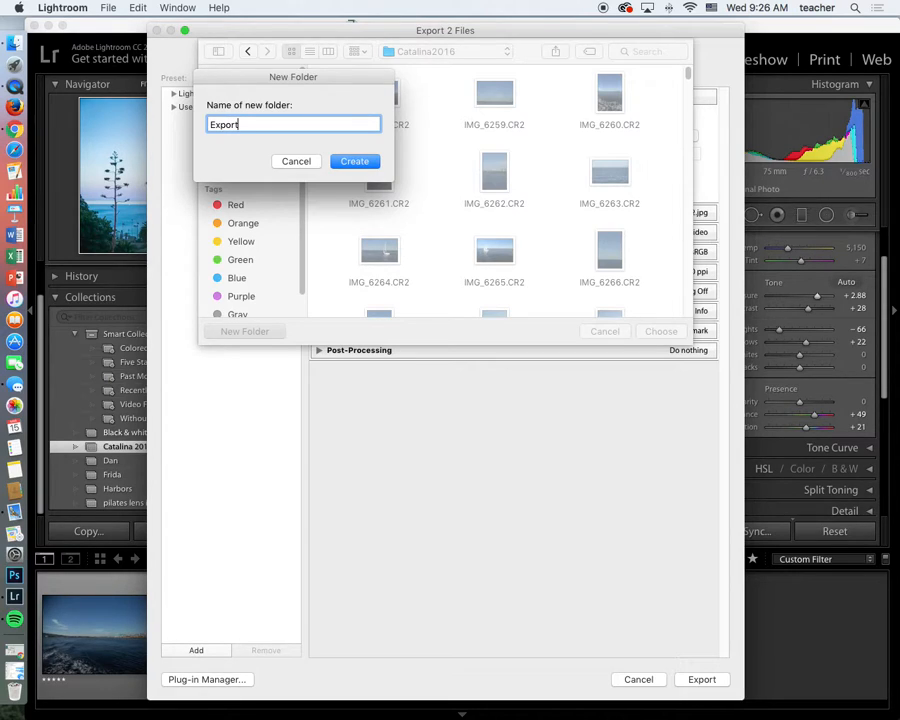
key("Return")
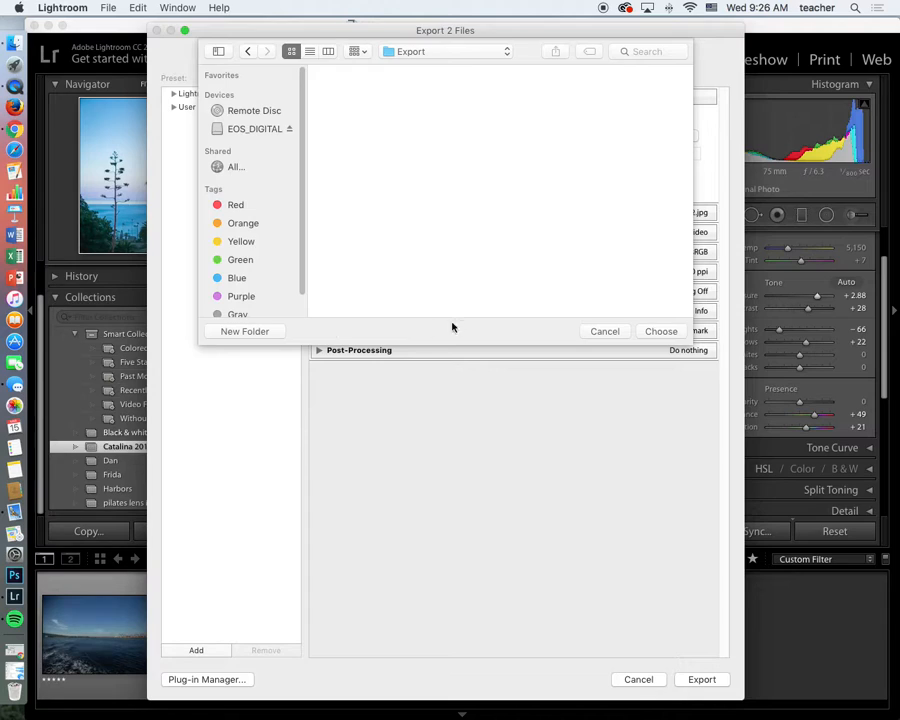
left_click(660, 331)
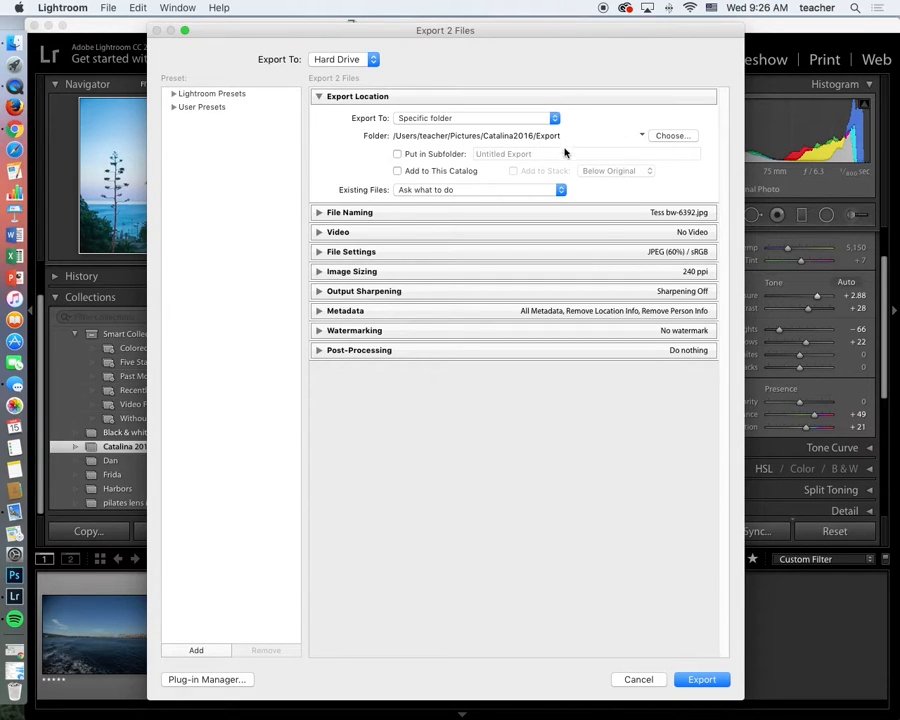
left_click(702, 679)
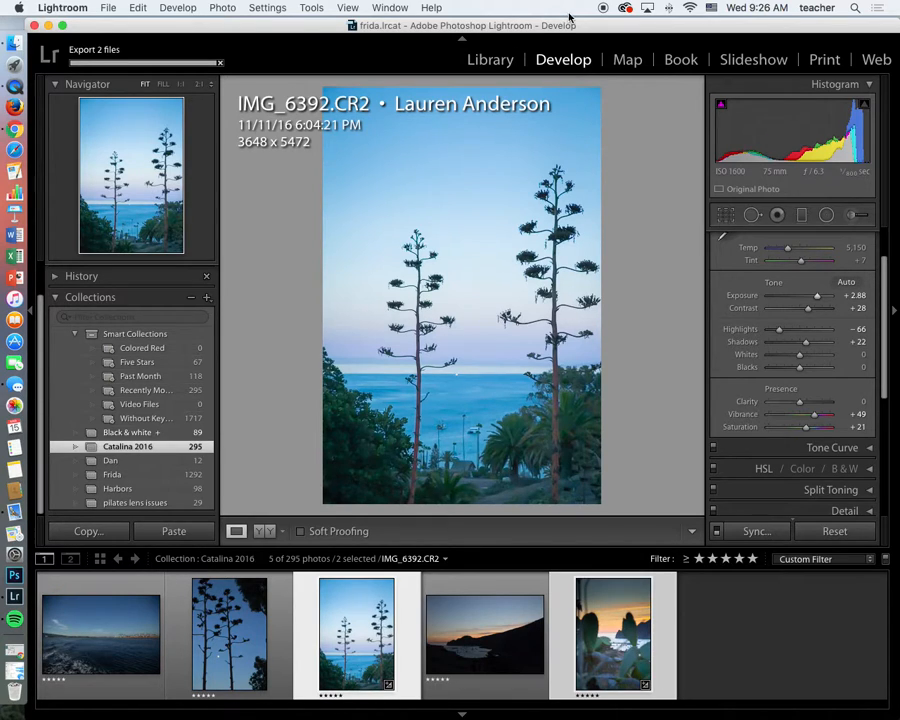
Minimize the Lightroom window, switch to Finder and open Macintosh HD from the desktop in a fresh window.
left_click_drag(452, 24, 468, 55)
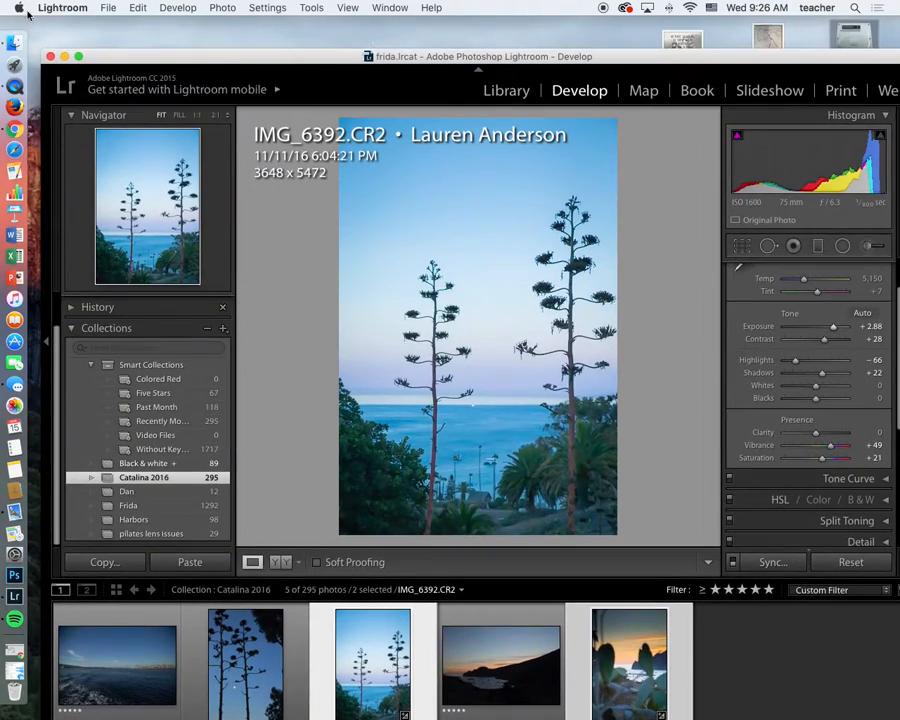
left_click(64, 56)
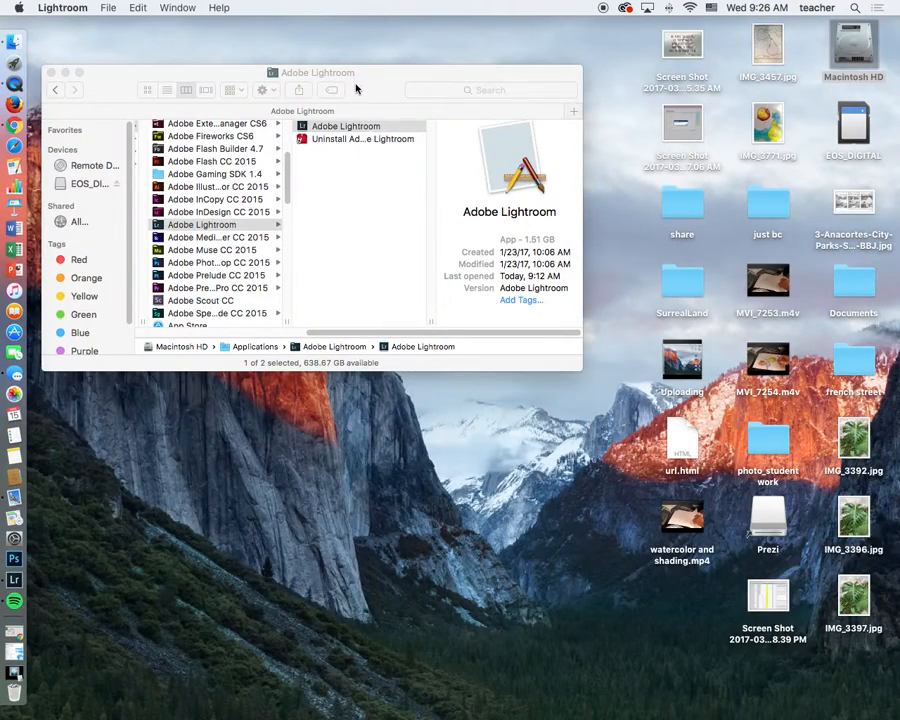
double_click(357, 86)
left_click(52, 23)
left_click(857, 37)
double_click(857, 43)
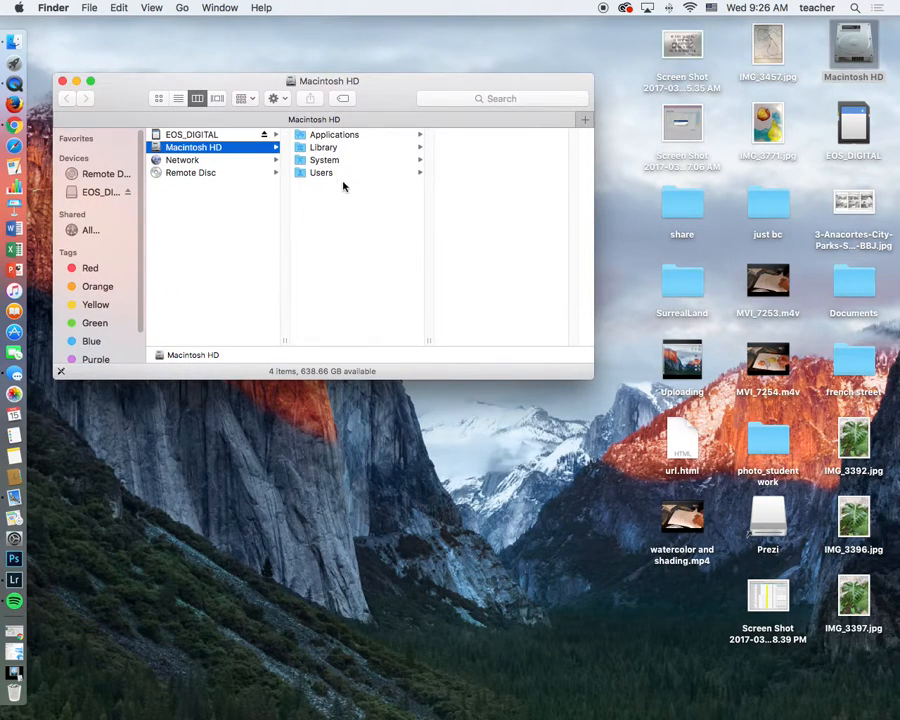
Browse through Users, the teacher home folder, Pictures and Catalina2016 to the Export folder.
left_click(380, 175)
left_click(467, 186)
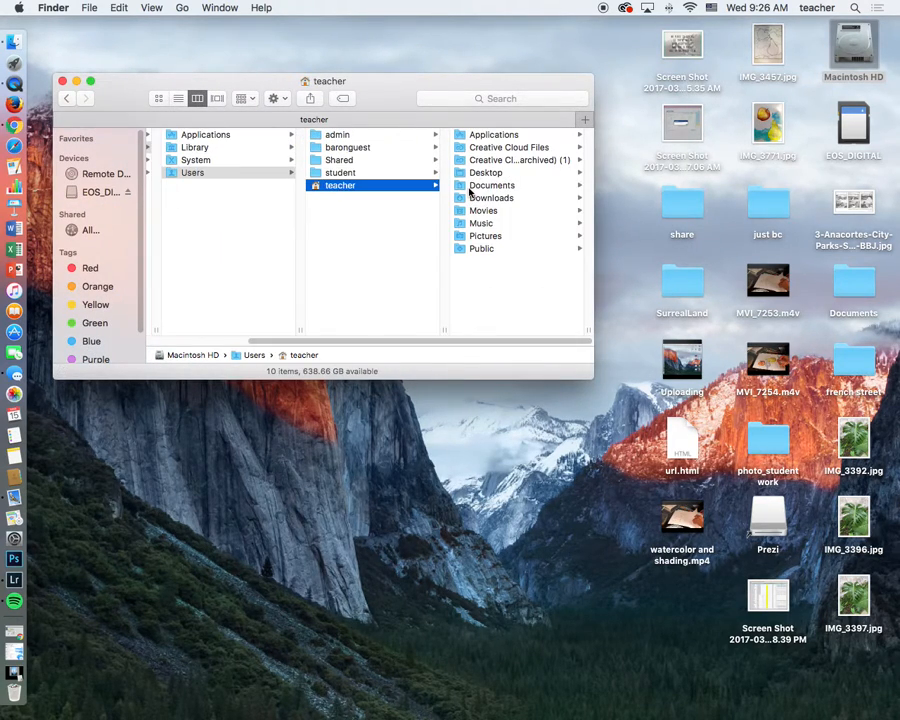
left_click(522, 237)
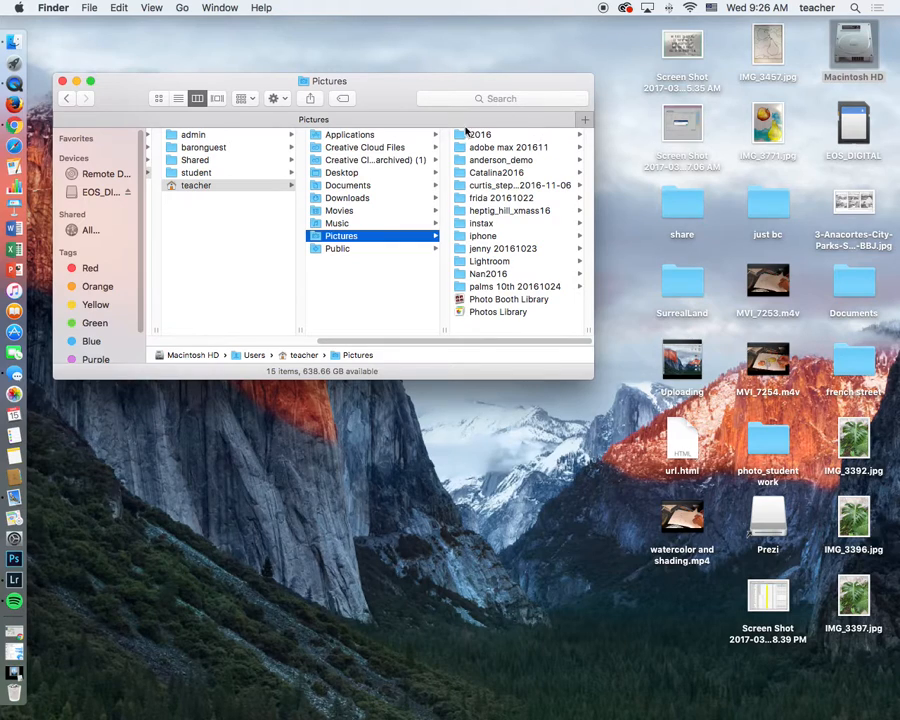
left_click(496, 176)
left_click(520, 137)
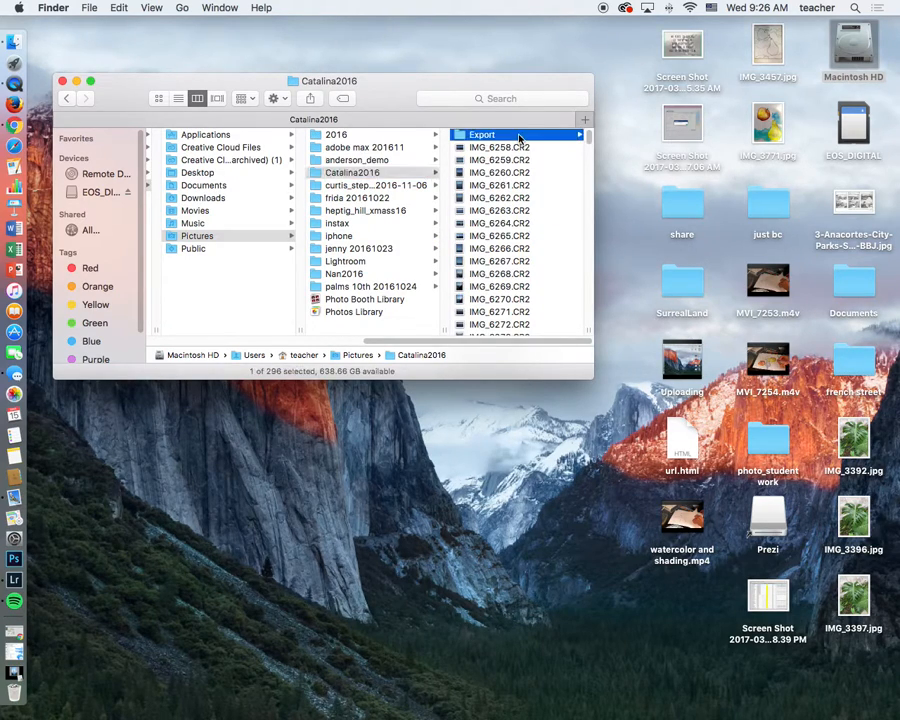
Preview the exported 6392 and 6459 JPEG files in turn inside the Export folder.
left_click(519, 138)
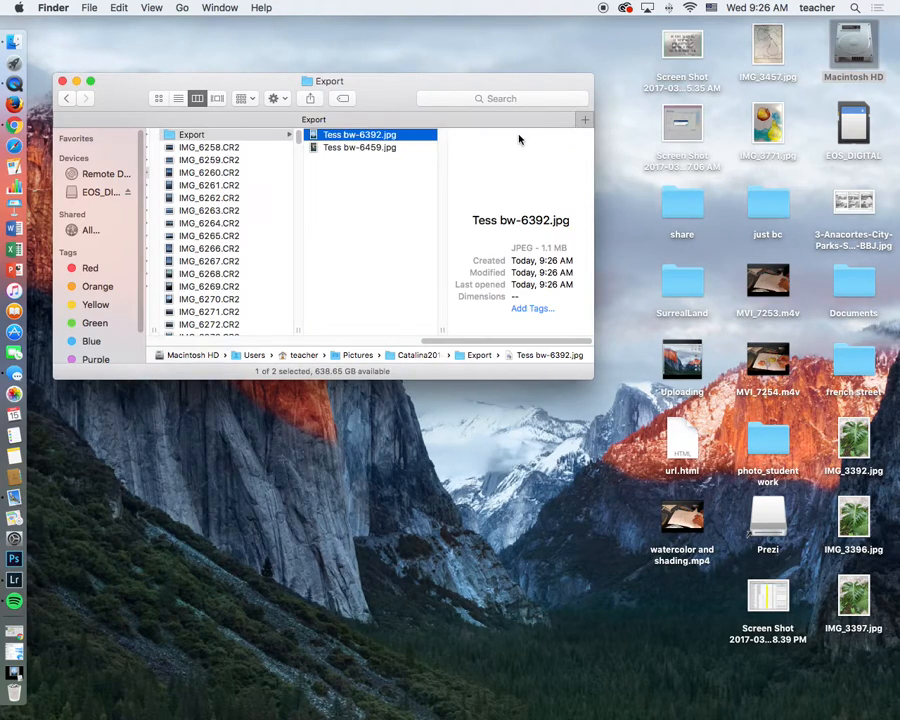
left_click(370, 148)
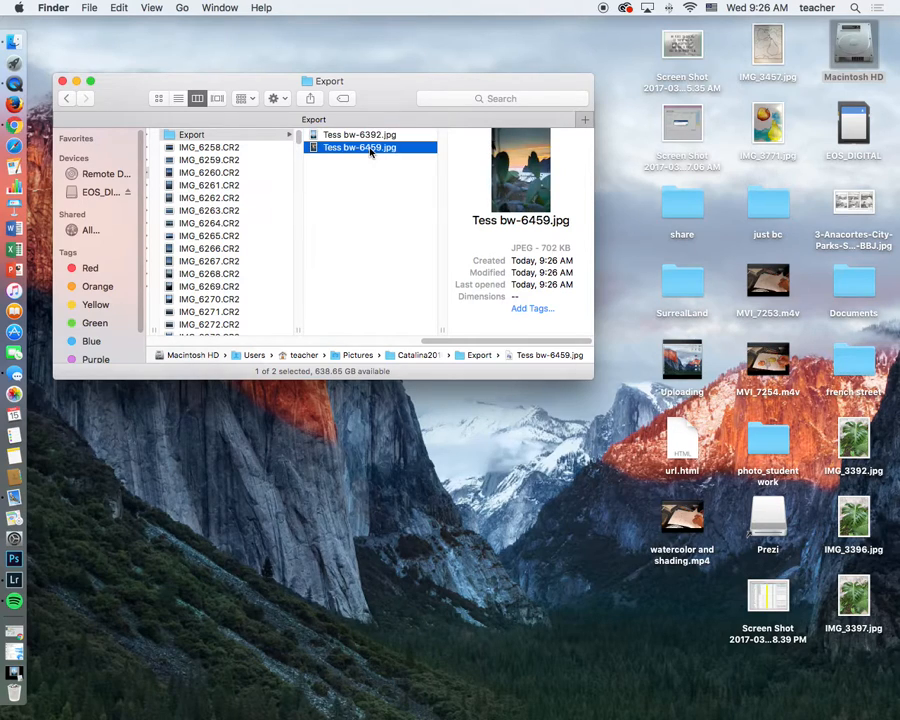
left_click(387, 136)
left_click(392, 148)
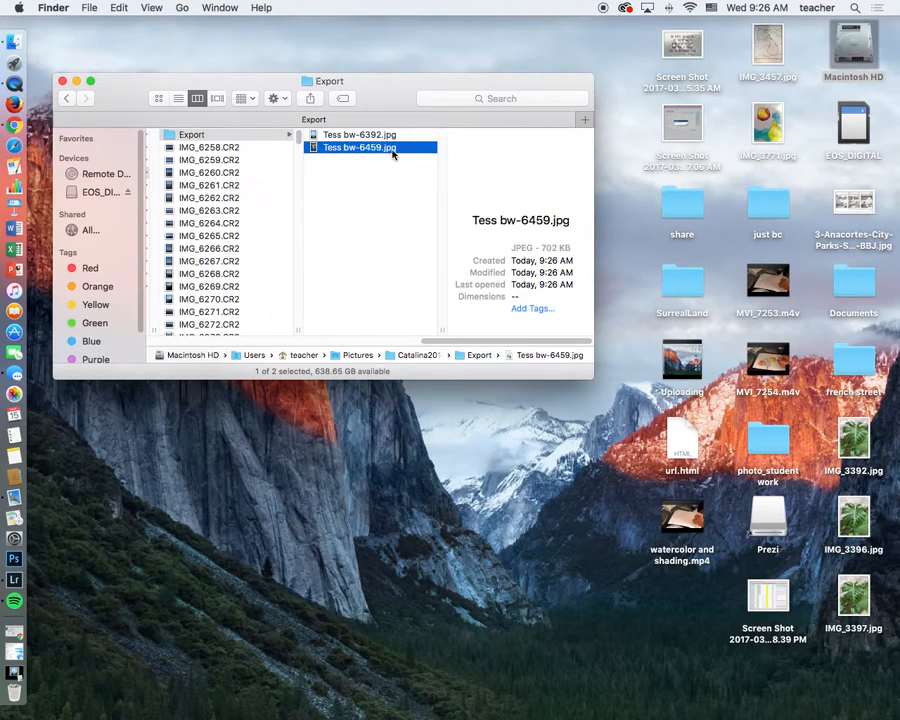
left_click(397, 136)
left_click(397, 148)
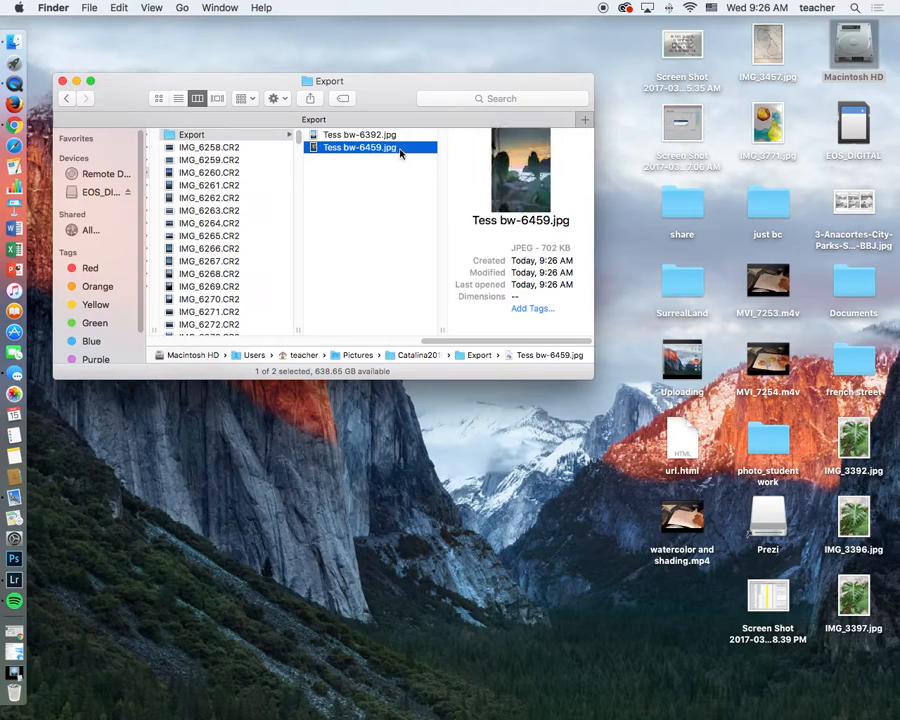